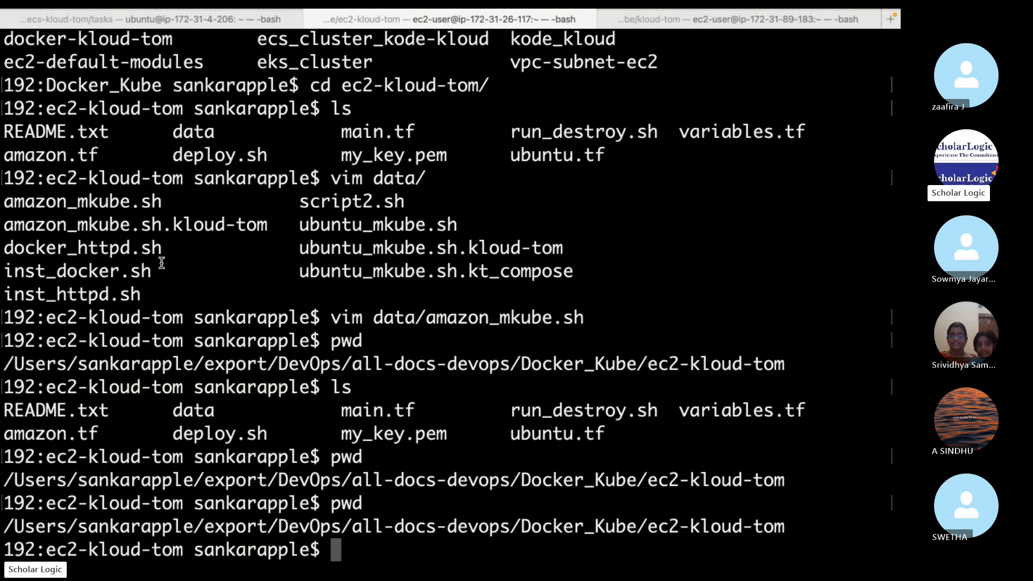
Leave the terminal and end the presenter's Skype screen share
key("super+Tab")
key("super+Tab")
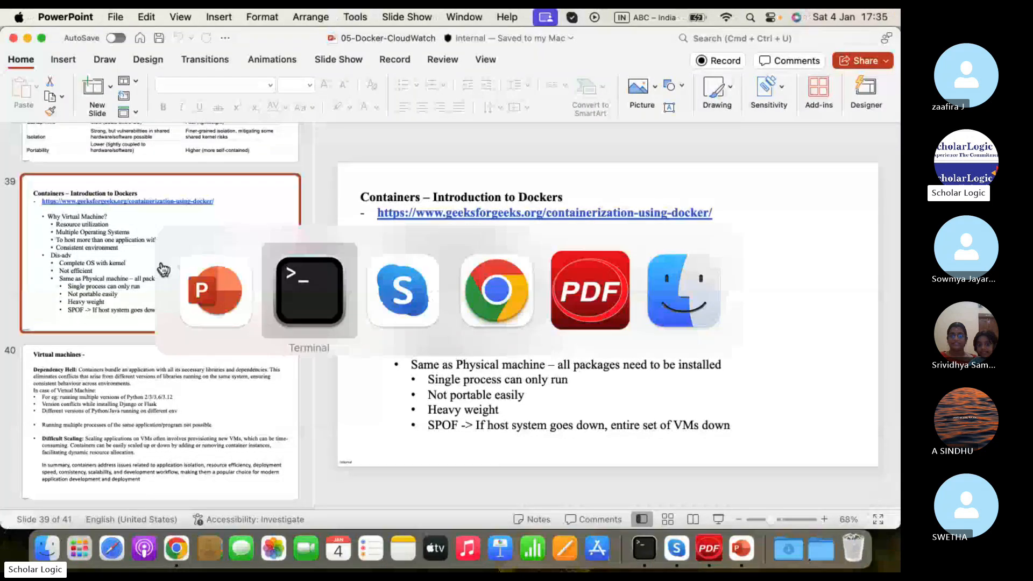
key("super+Tab")
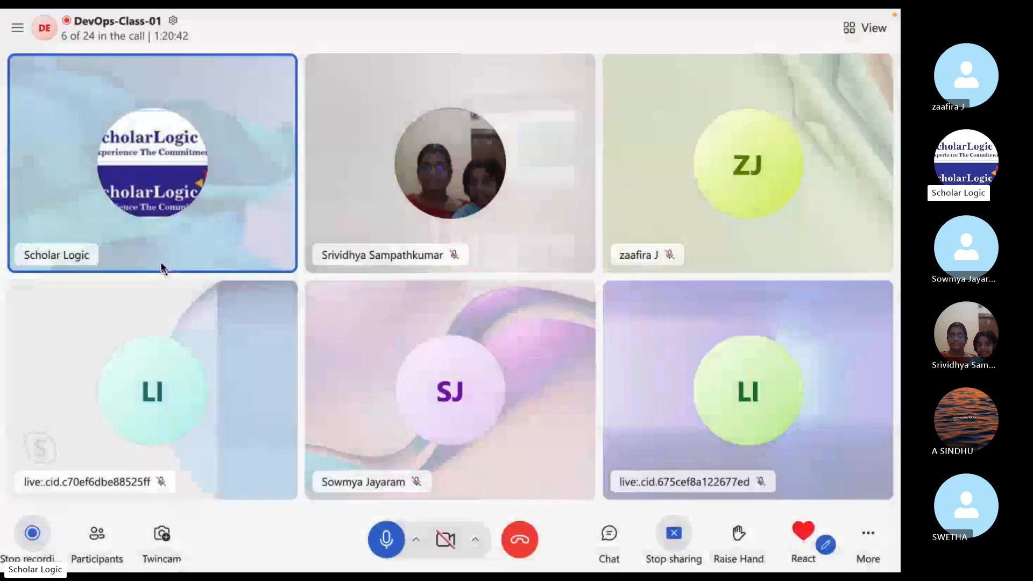
left_click(674, 533)
left_click(698, 536)
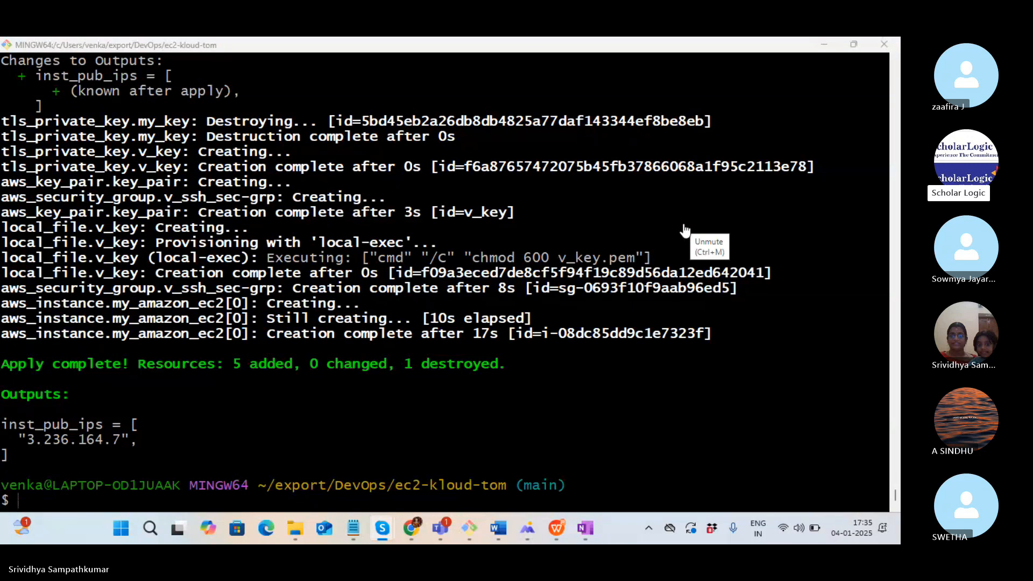
SSH into 3.236.164.7 with v_key.pem, accept the host key, and unmute the call
left_click(313, 496)
key("shift+Insert")
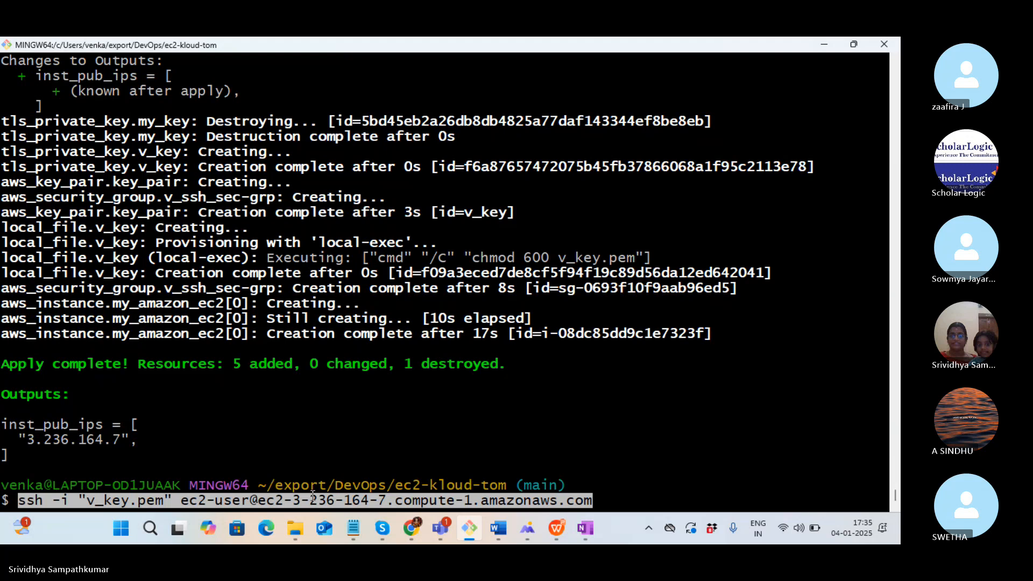
key("Right")
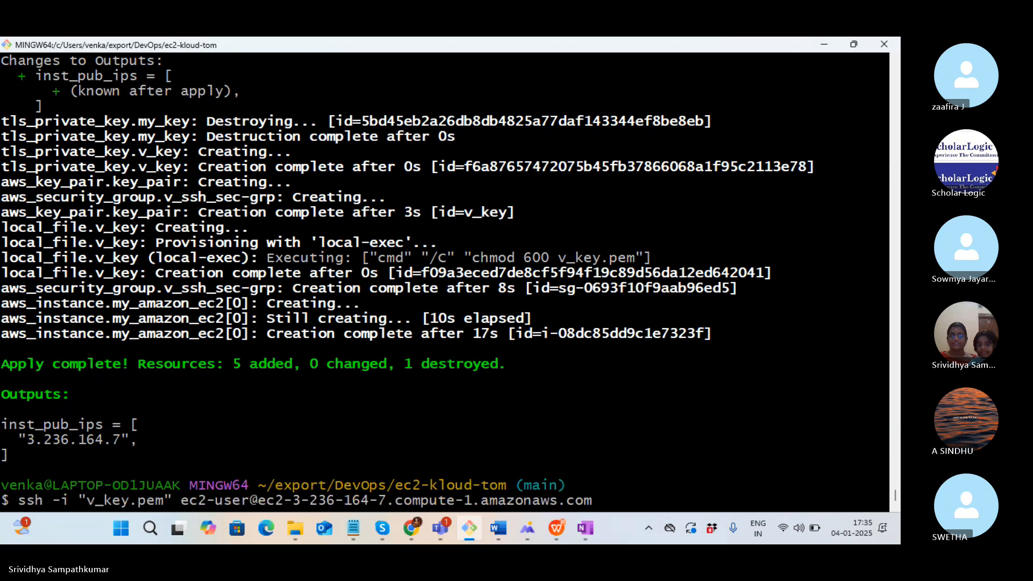
key("Return")
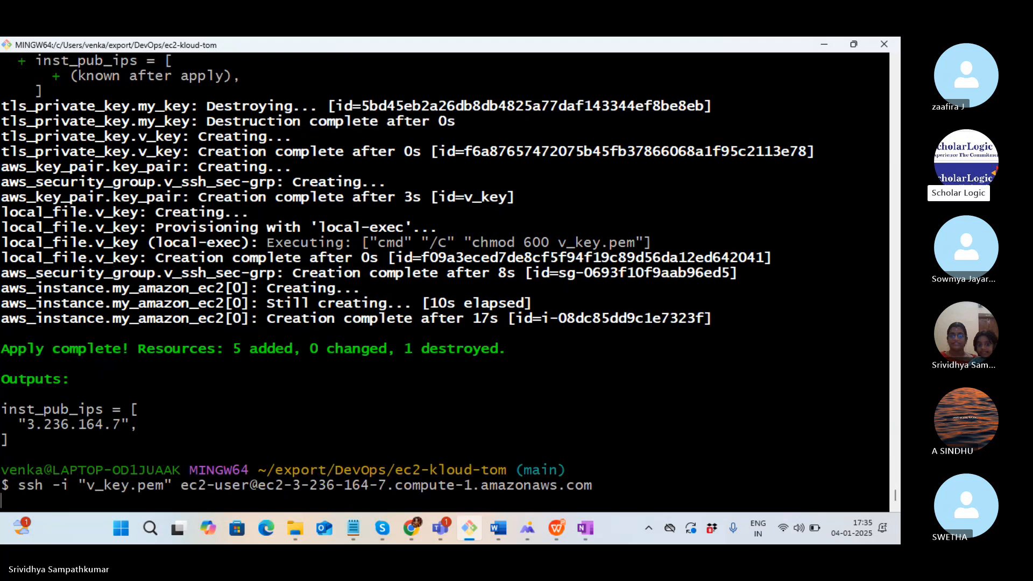
type("yes")
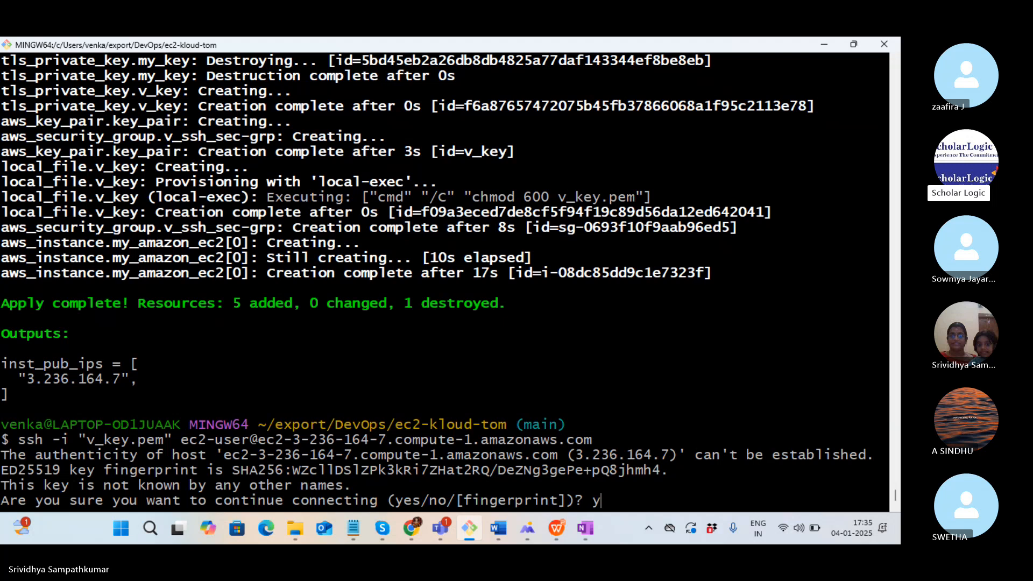
key("Return")
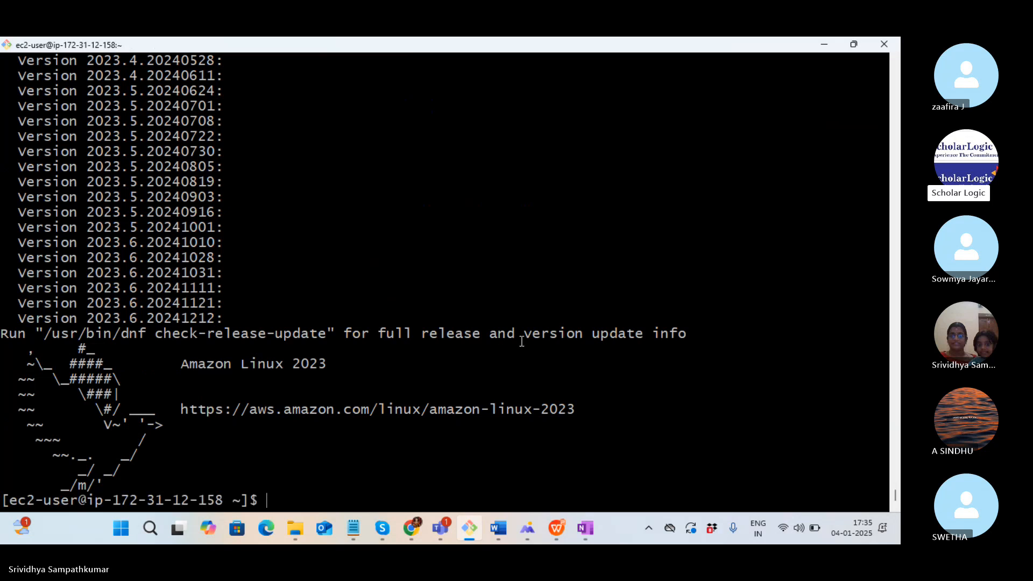
left_click(686, 226)
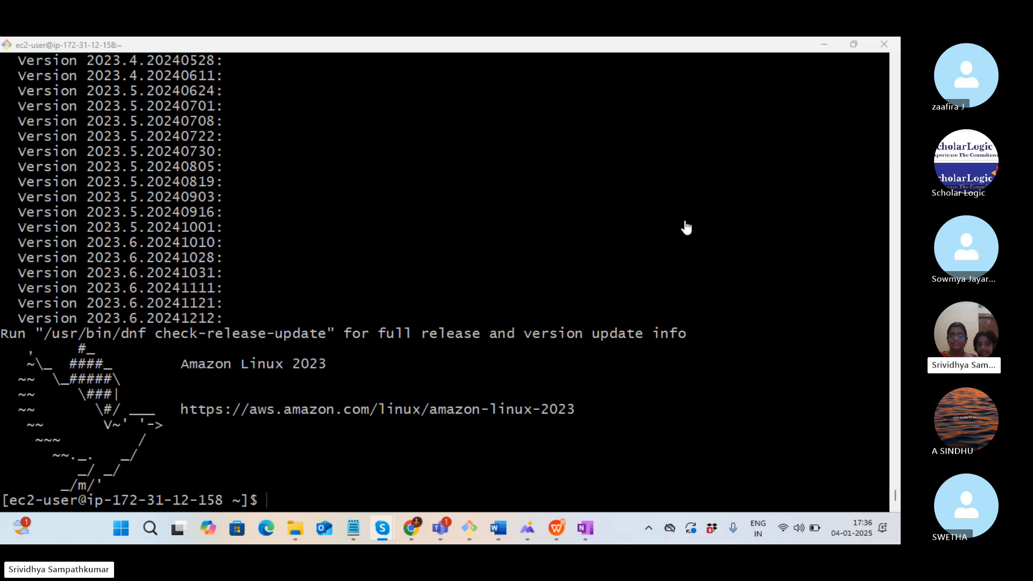
List the home directory, move into flask-app, and list its files in detail
left_click(482, 504)
type("ls")
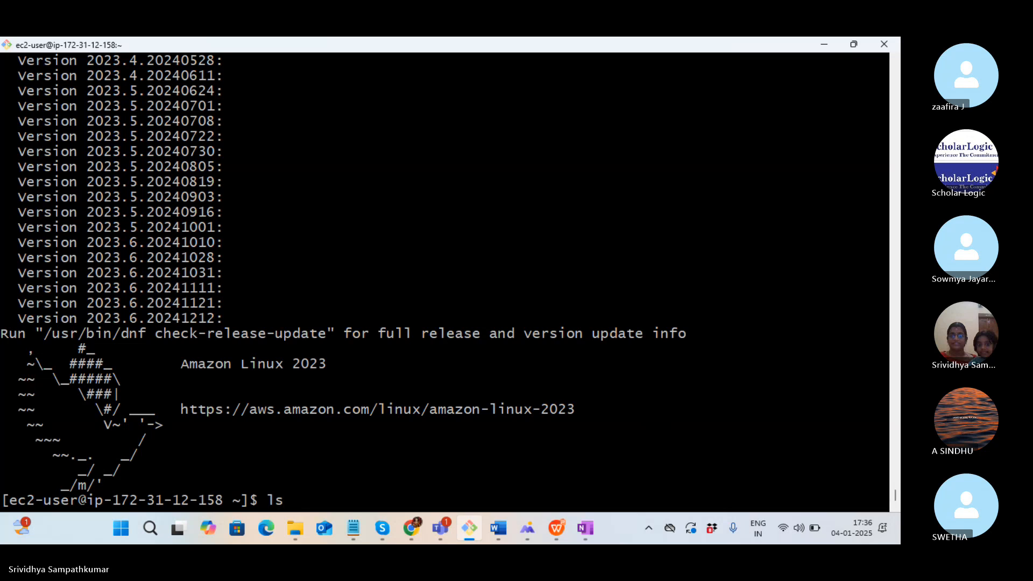
key("Return")
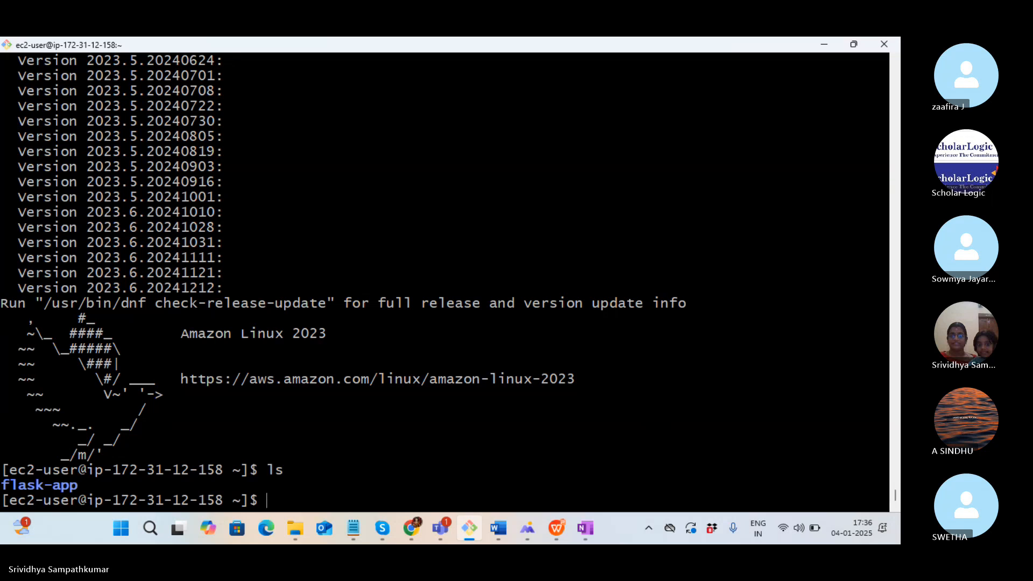
type("cd f")
key("Tab")
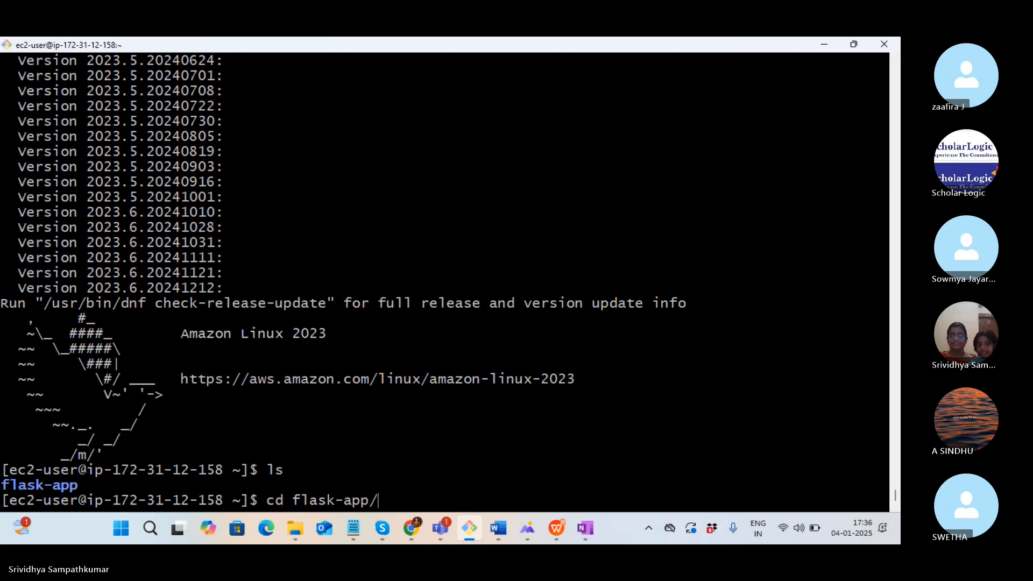
key("Return")
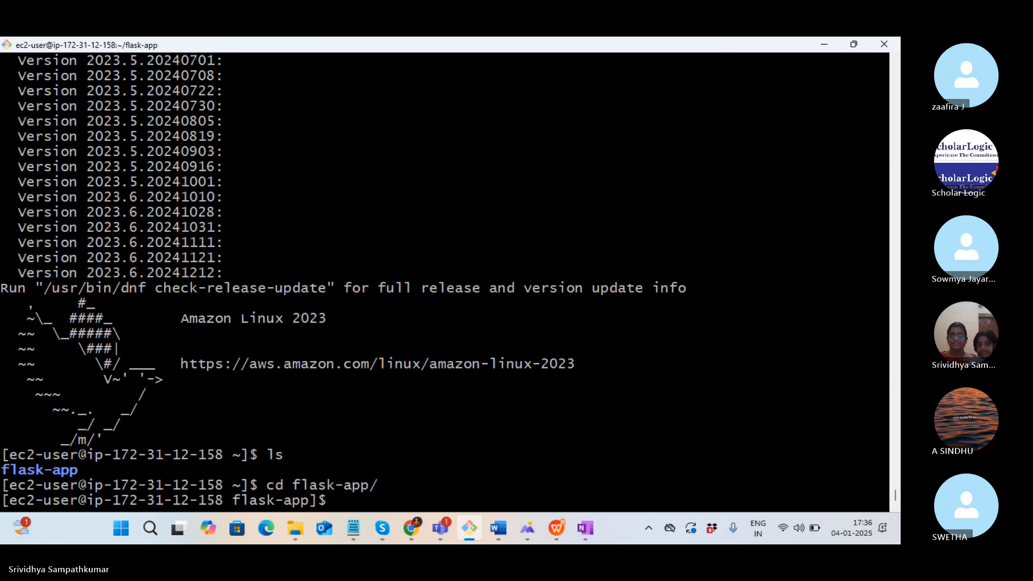
type("ll")
key("Return")
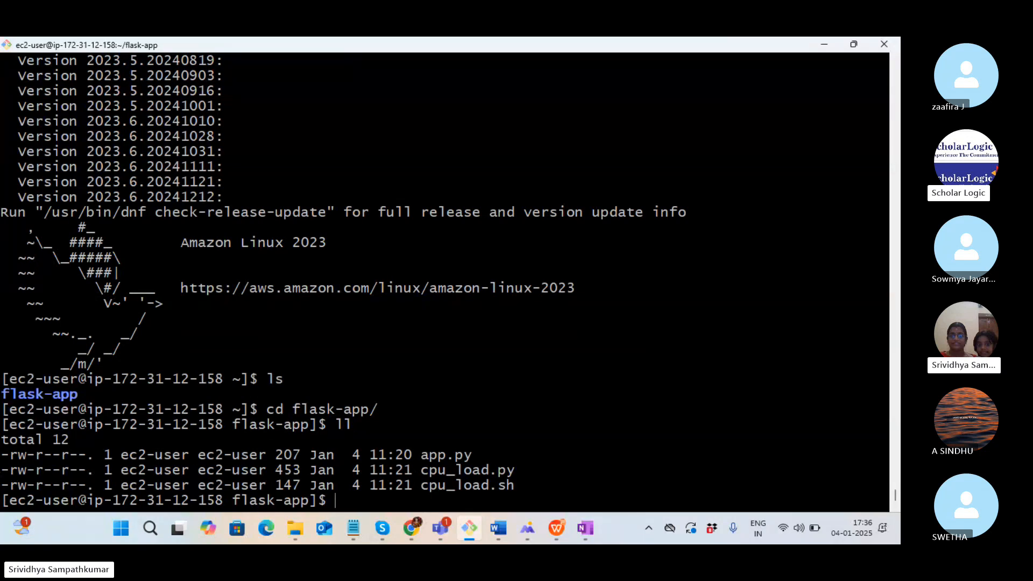
Print the contents of app.py and then cpu_load.py
type("cat app")
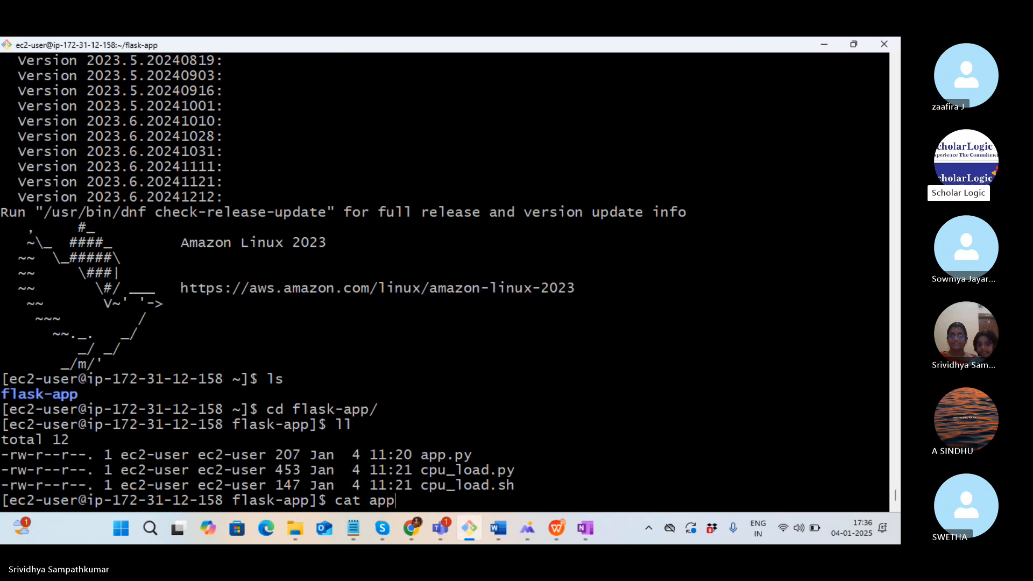
type(".py")
key("Return")
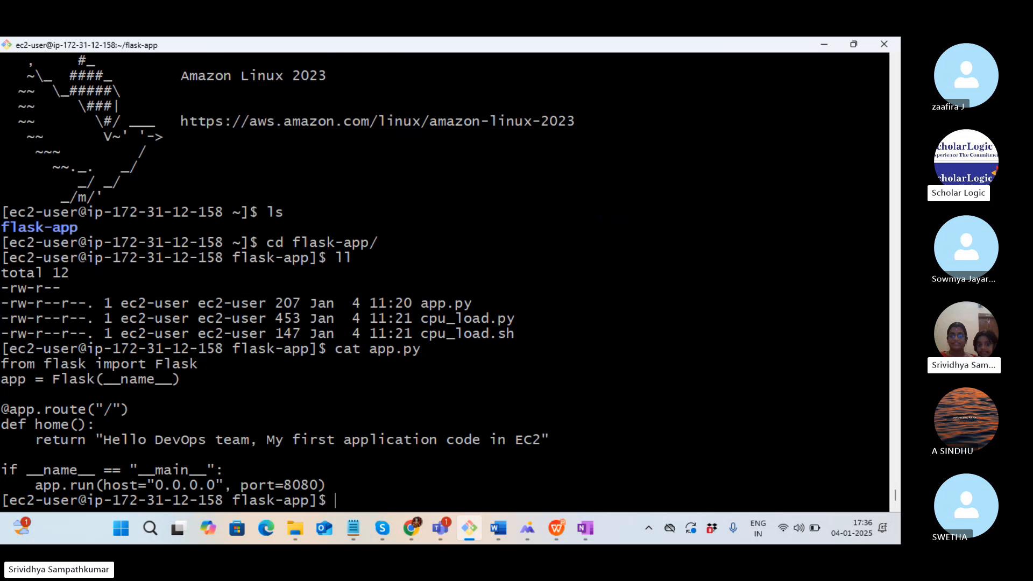
key("Return")
key("Return")
key("Return")
key("Return")
key("Up")
key("BackSpace")
key("BackSpace")
key("BackSpace")
key("BackSpace")
key("BackSpace")
key("BackSpace")
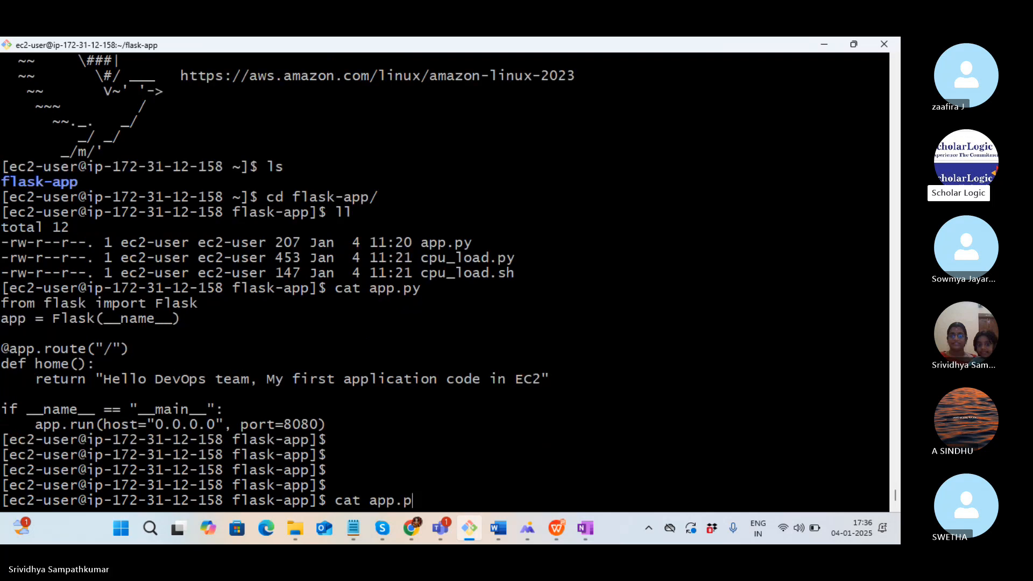
type("cpu")
key("Tab")
type("py")
key("Return")
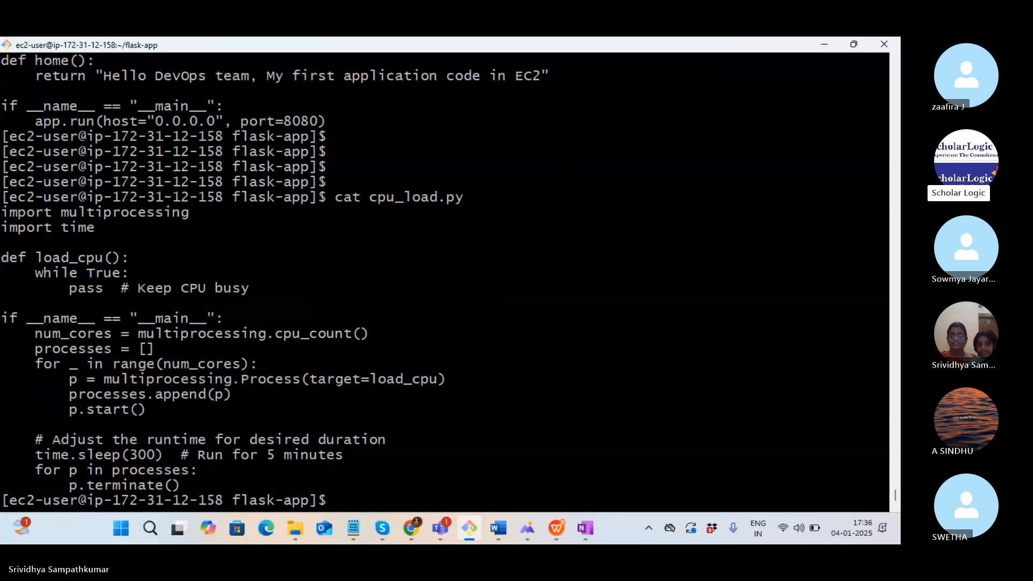
left_click(679, 218)
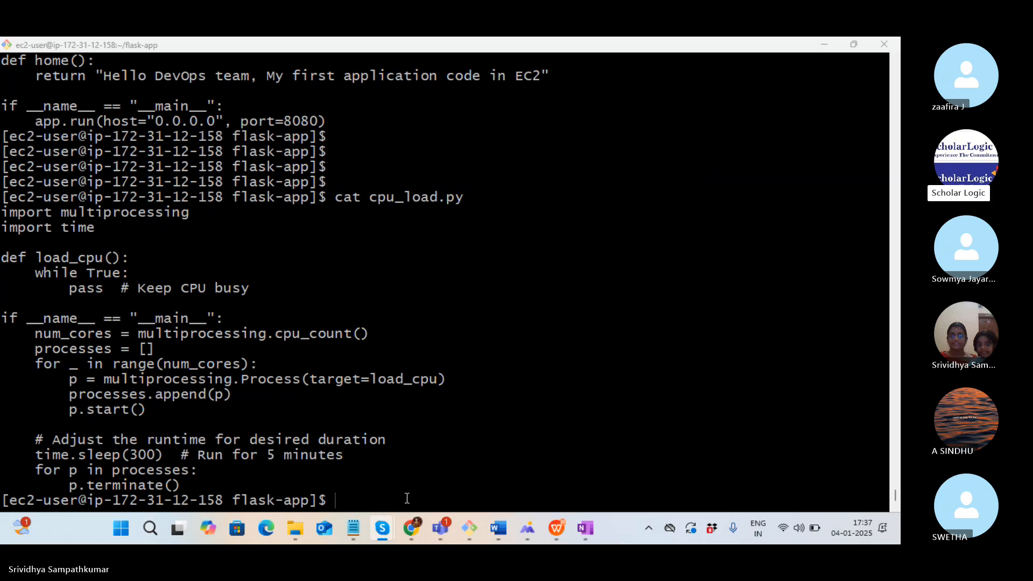
Open the second my_amazon_ec2 instance from the Instances list and copy its instance ID
left_click(417, 525)
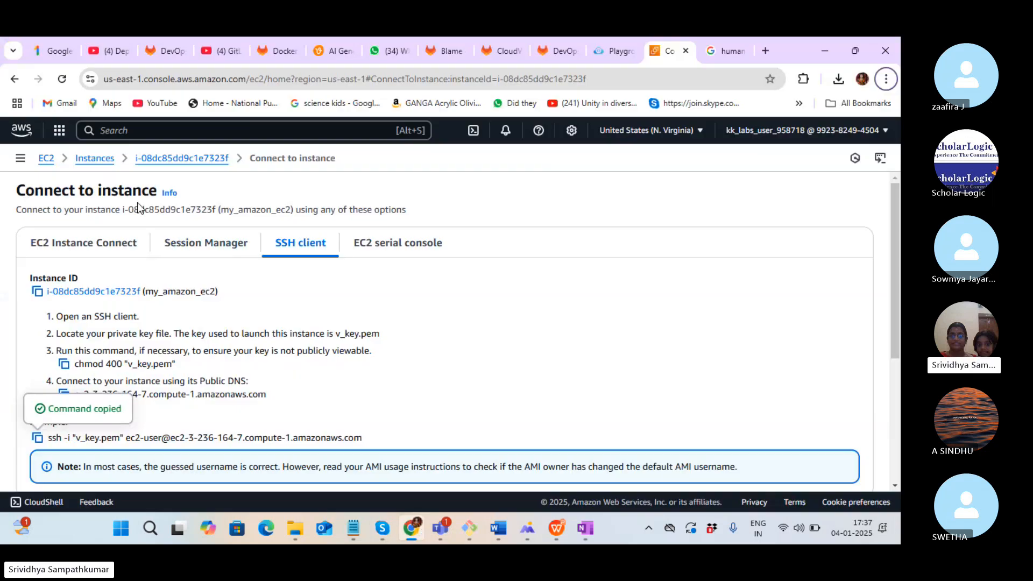
left_click(96, 157)
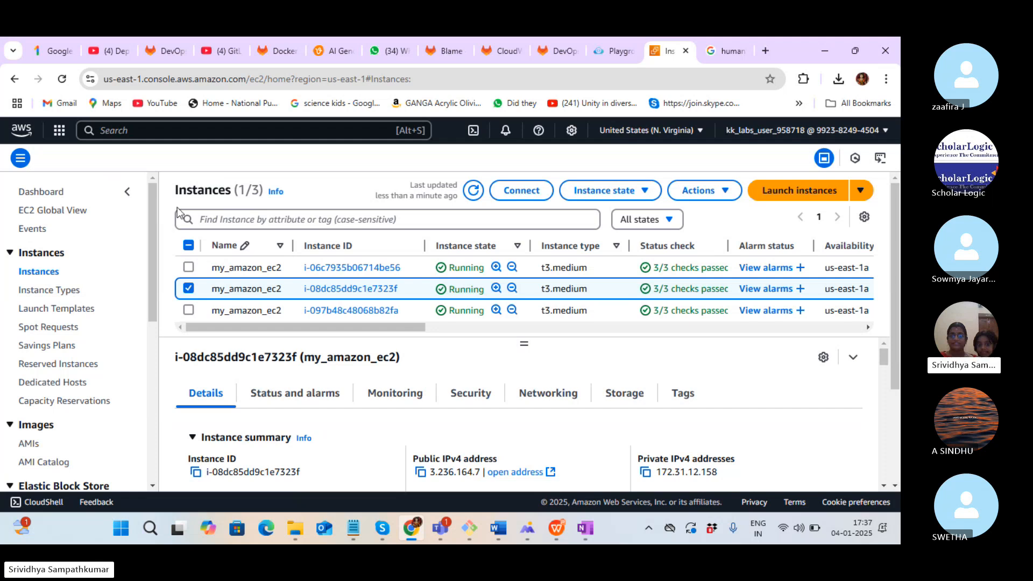
left_click(350, 289)
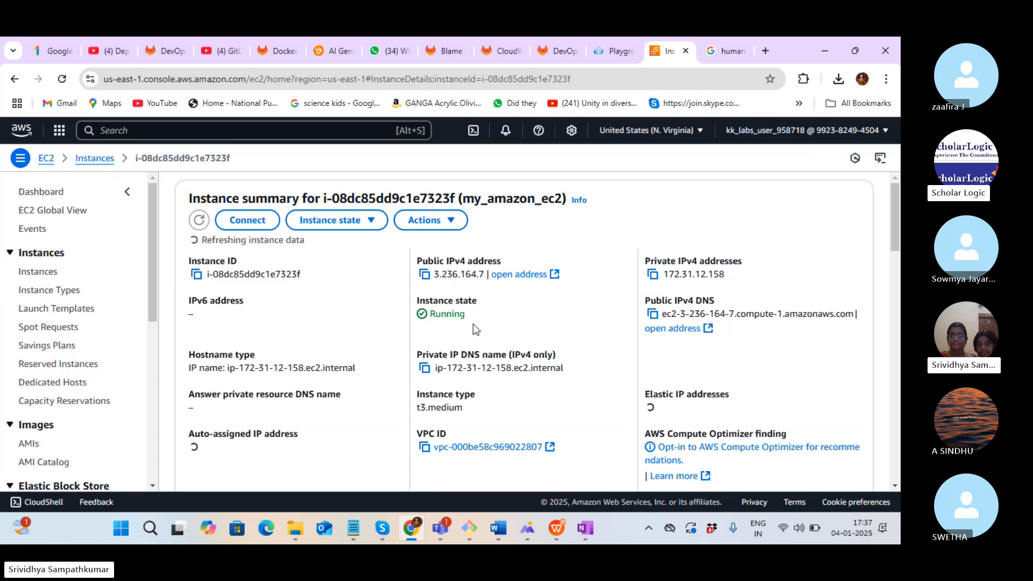
left_click(681, 239)
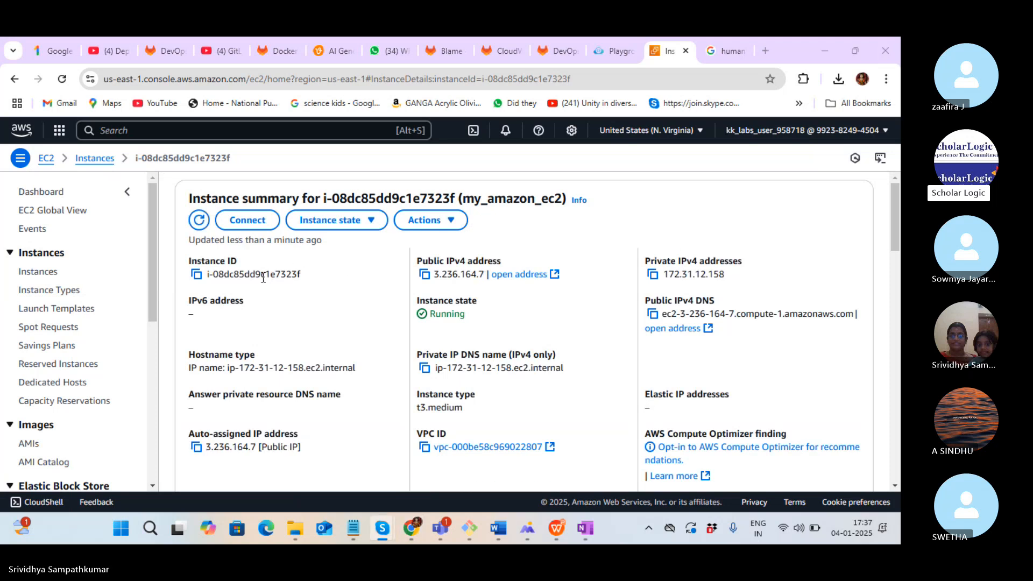
left_click(196, 275)
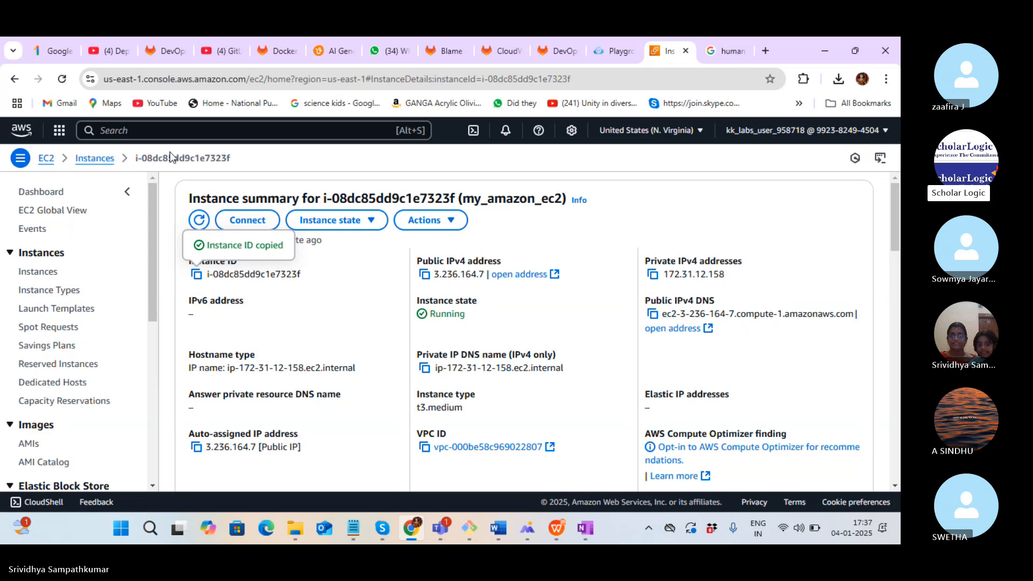
Search for CloudWatch and open it in a new browser tab
left_click(122, 134)
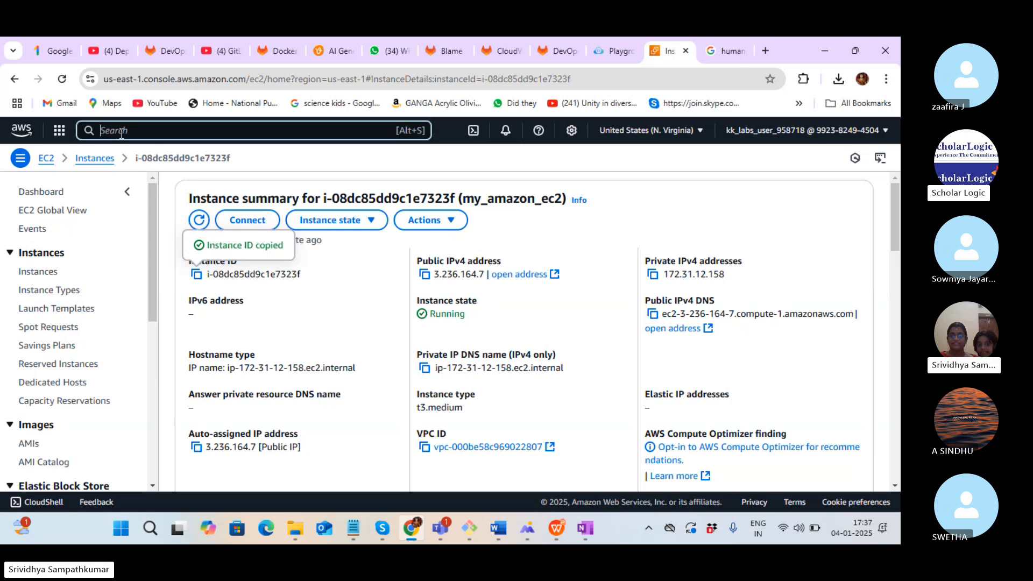
type("cloudw")
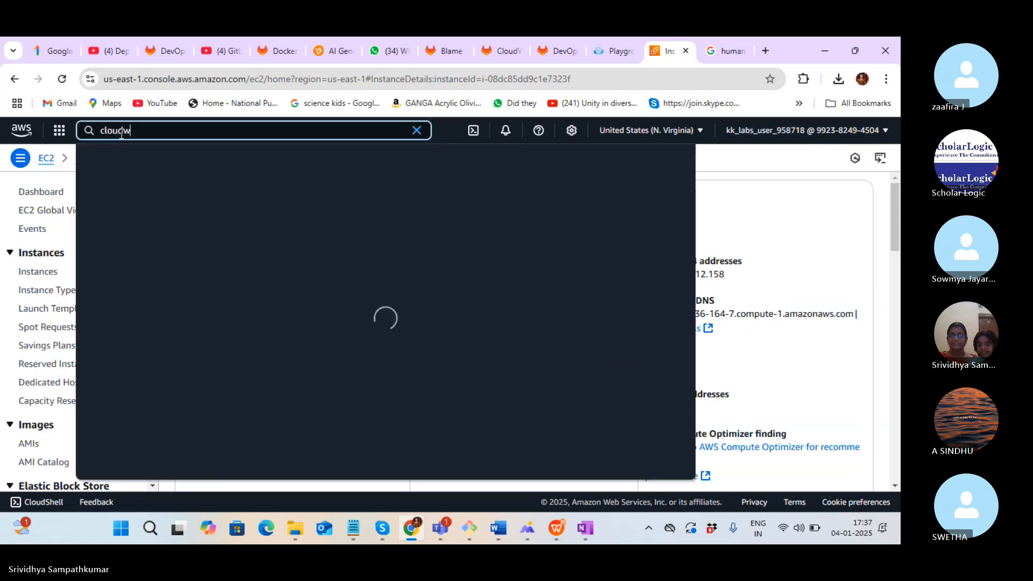
type("atch")
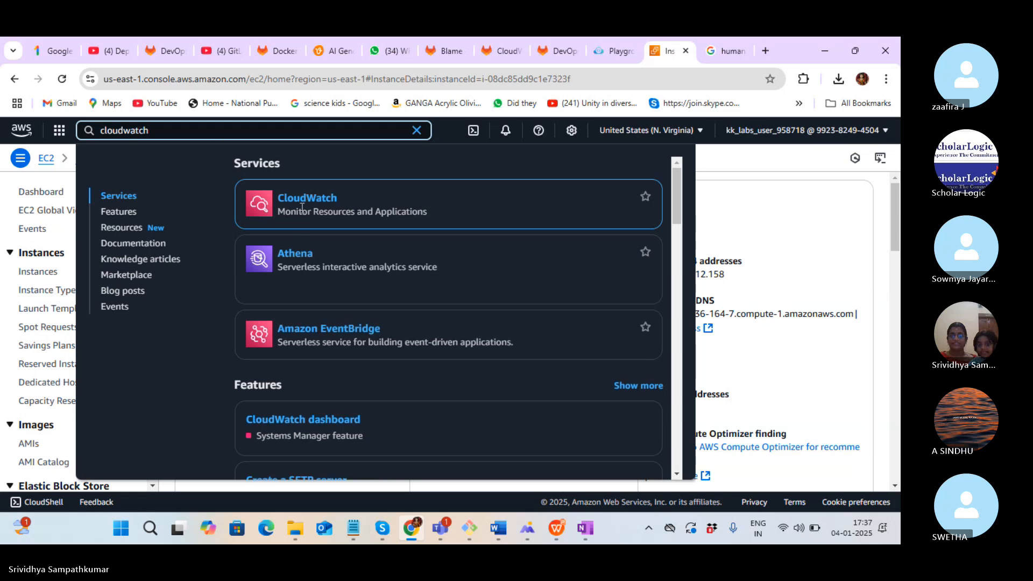
right_click(302, 198)
left_click(334, 211)
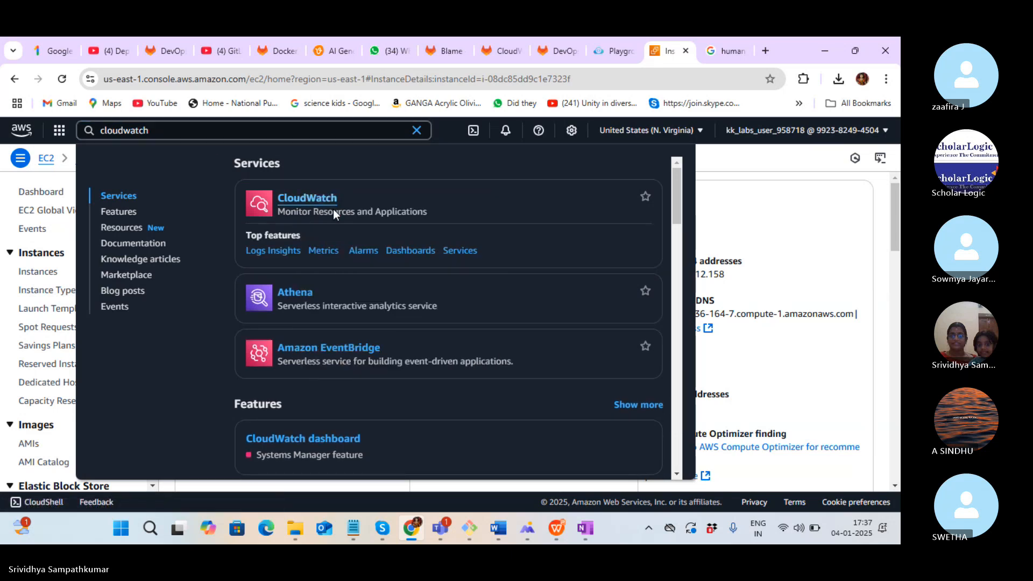
left_click(673, 52)
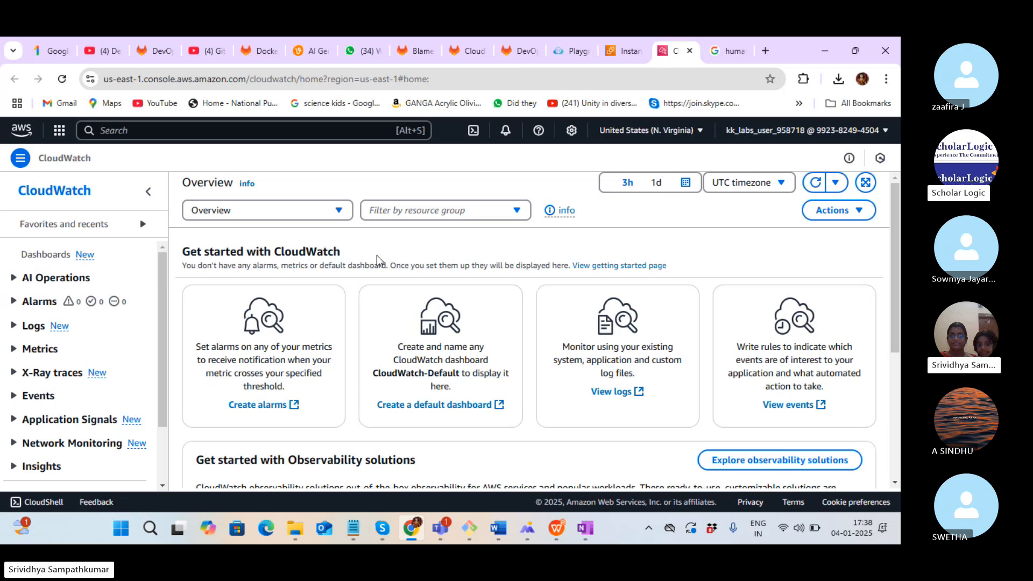
Go to CloudWatch's All metrics page and open the EC2 namespace
left_click(18, 350)
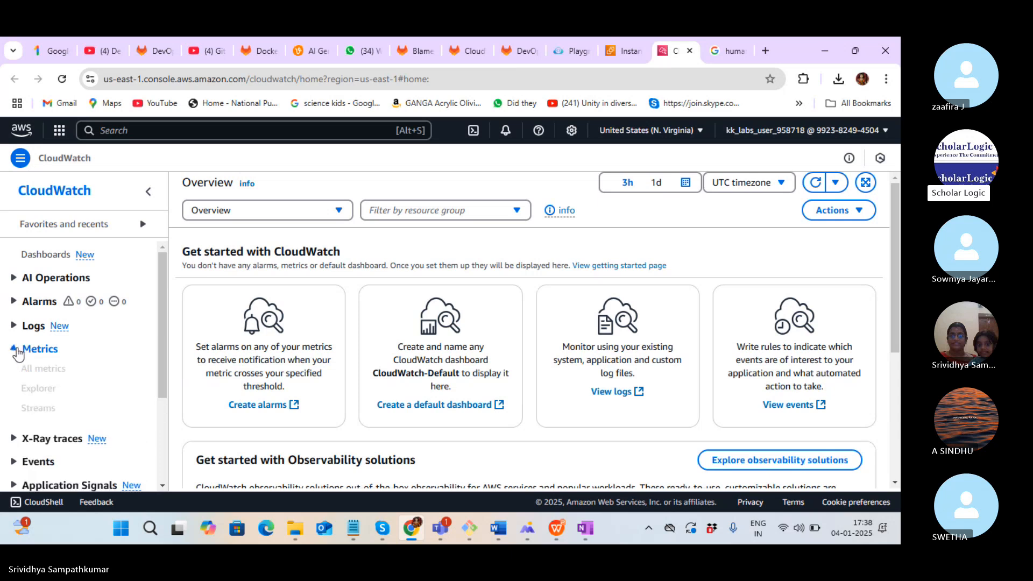
left_click(64, 370)
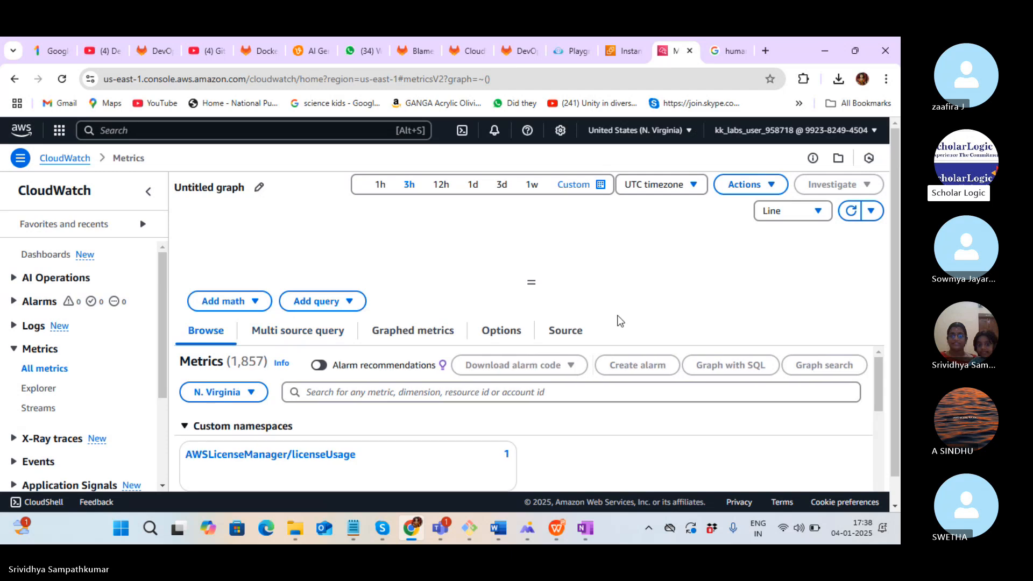
scroll(893, 402, "down", 1)
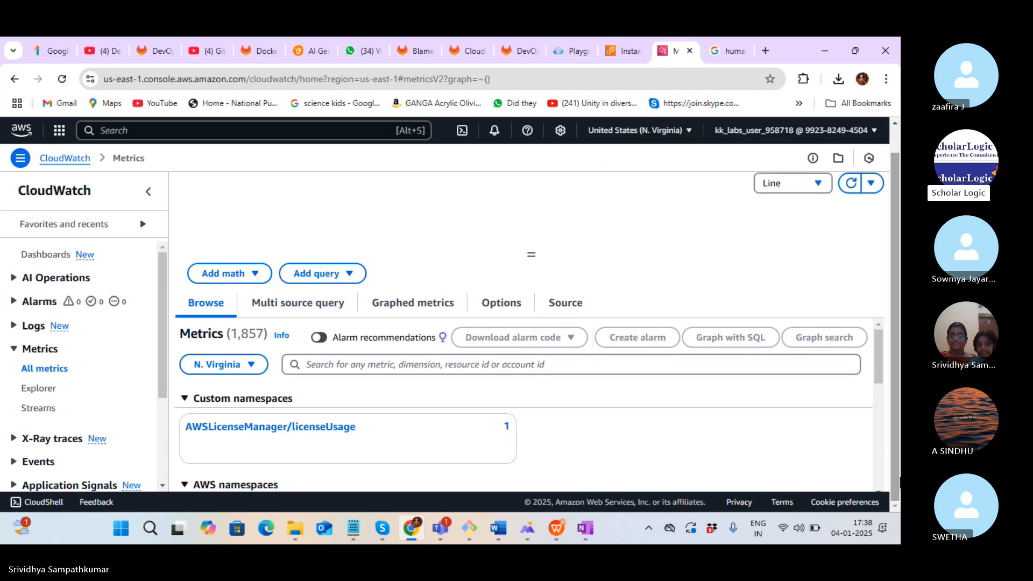
left_click_drag(877, 366, 888, 425)
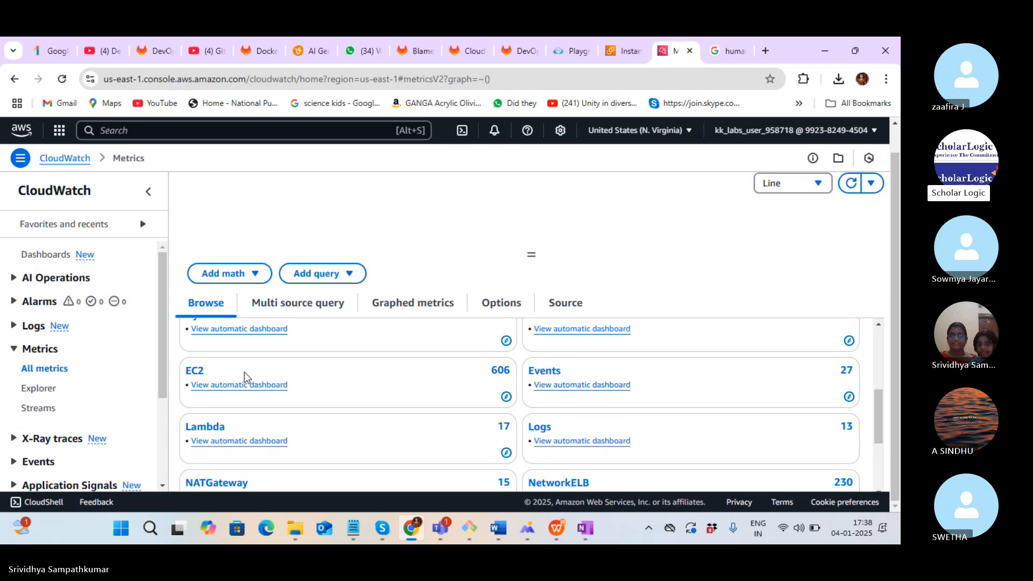
left_click(197, 371)
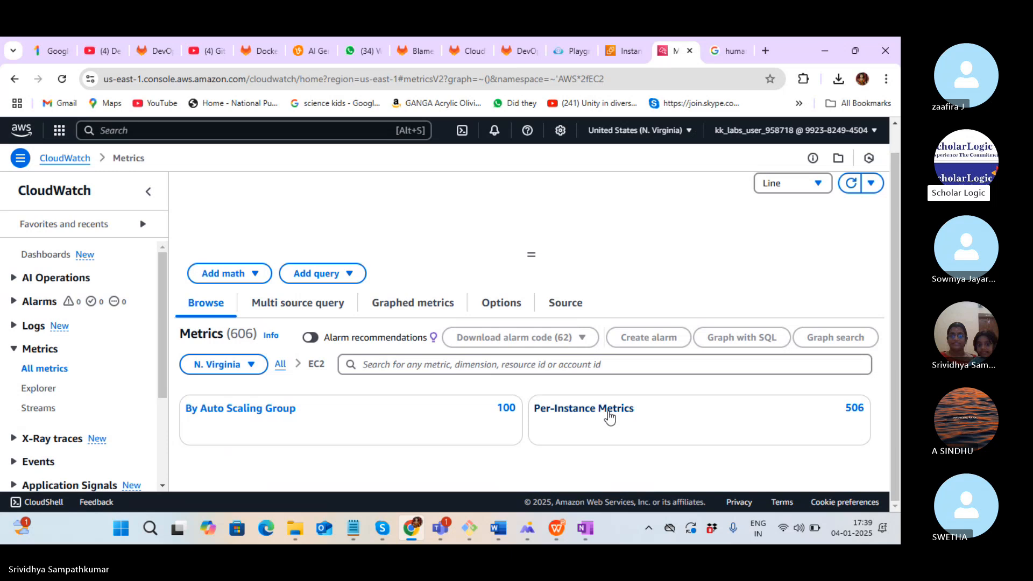
Open EC2 Per-Instance Metrics and paste instance ID i-08dc85dd9c1e7323f into the search
left_click(296, 418)
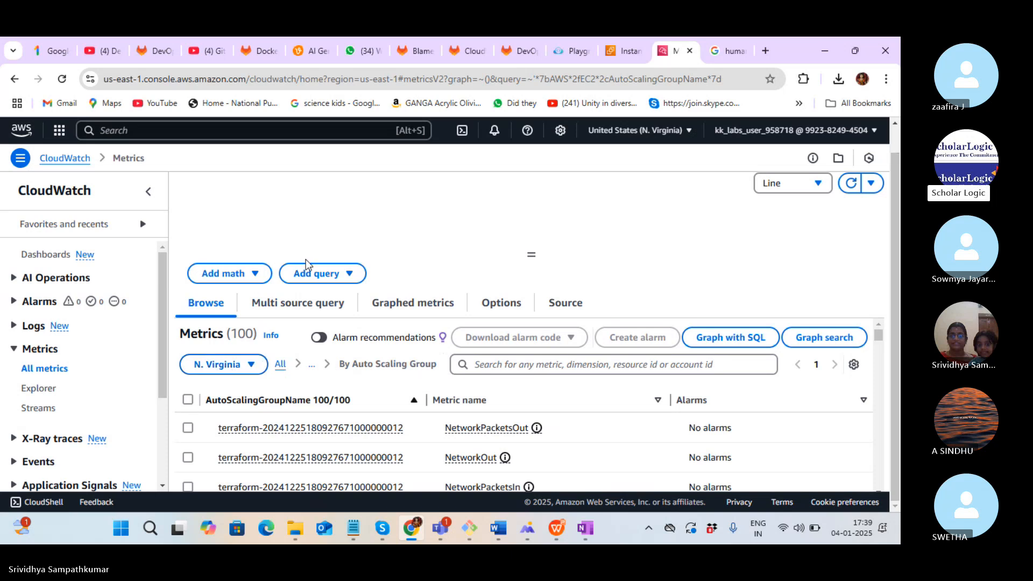
left_click(280, 365)
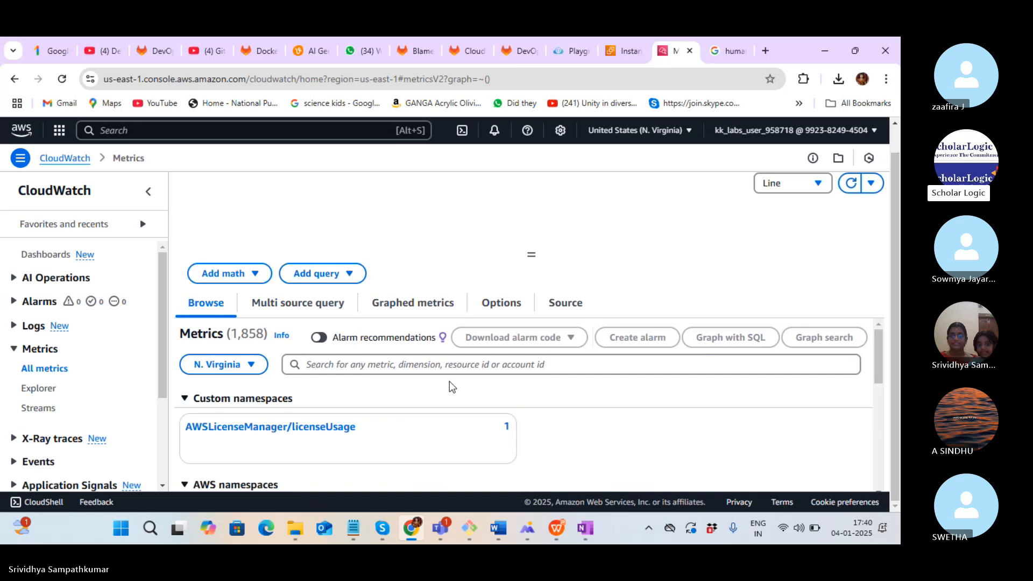
left_click_drag(879, 335, 883, 379)
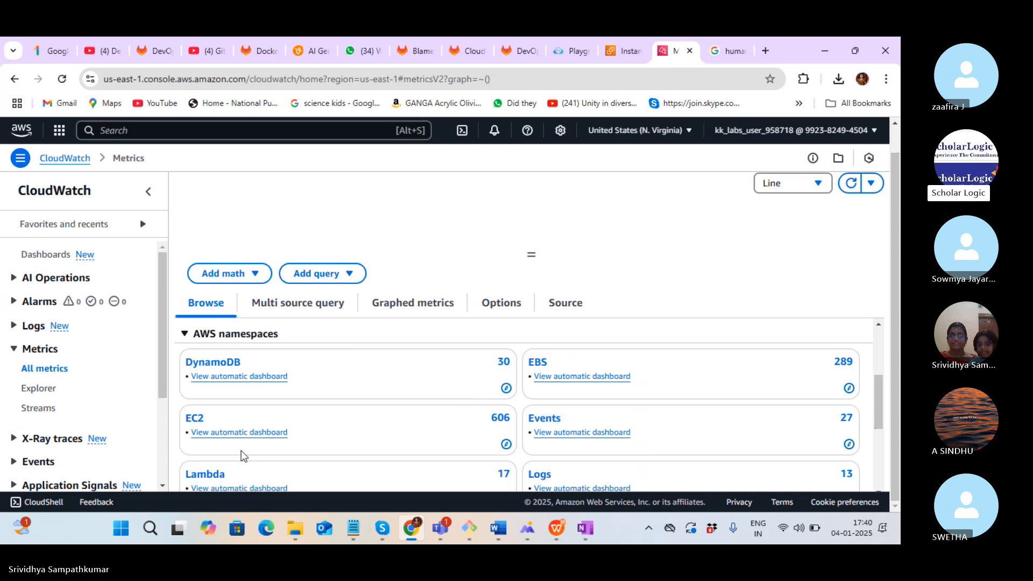
left_click(197, 419)
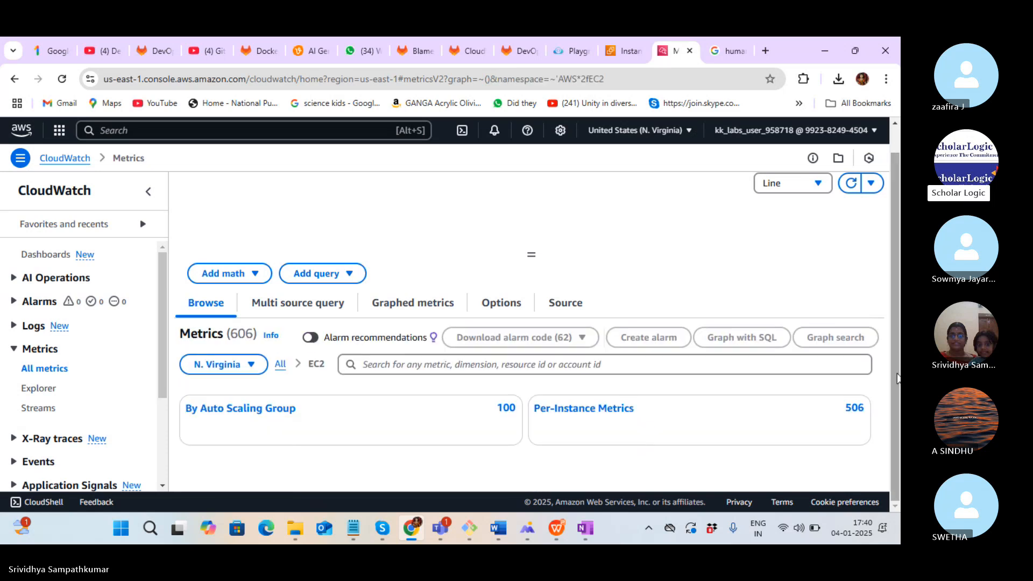
left_click(624, 418)
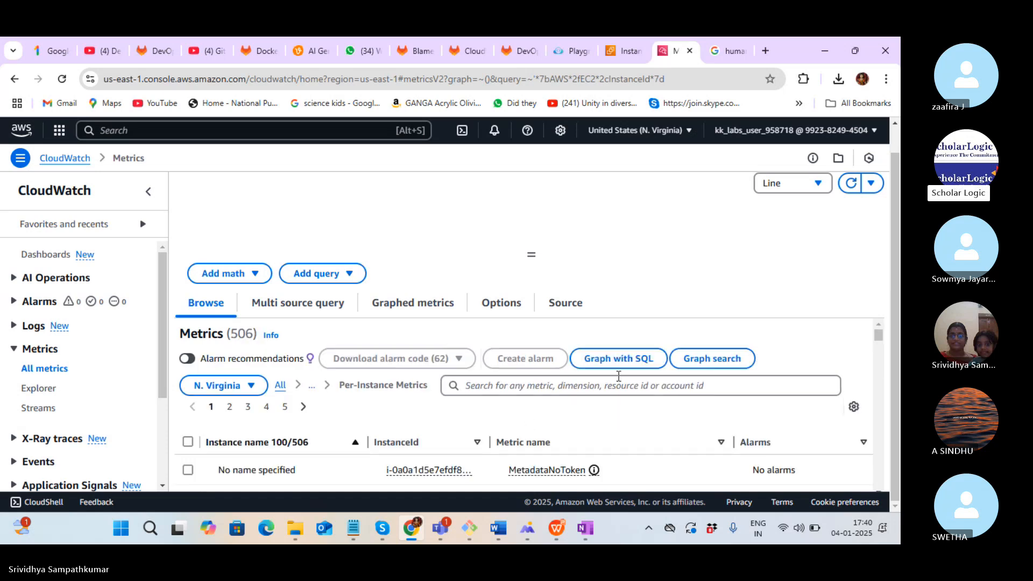
left_click(553, 391)
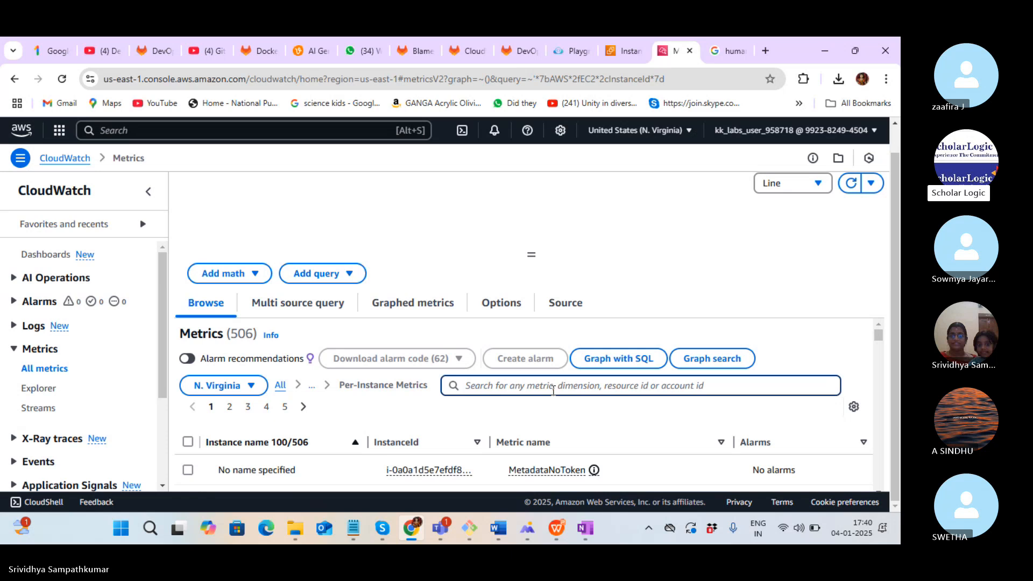
type("i-08dc85dd9c1e7323f")
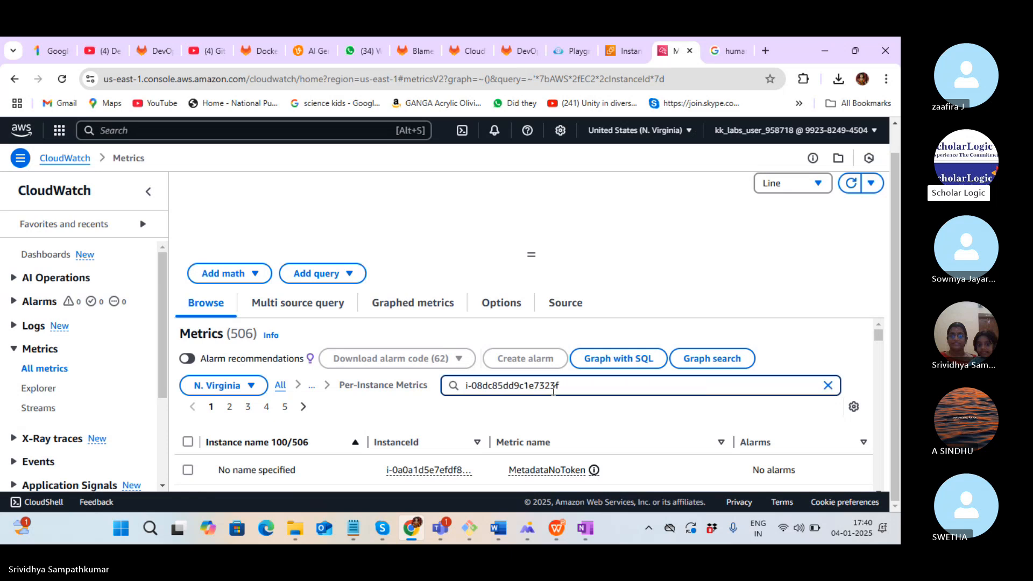
Filter metrics to i-08dc85dd9c1e7323f and plot its CPUUtilization on the graph
key("Return")
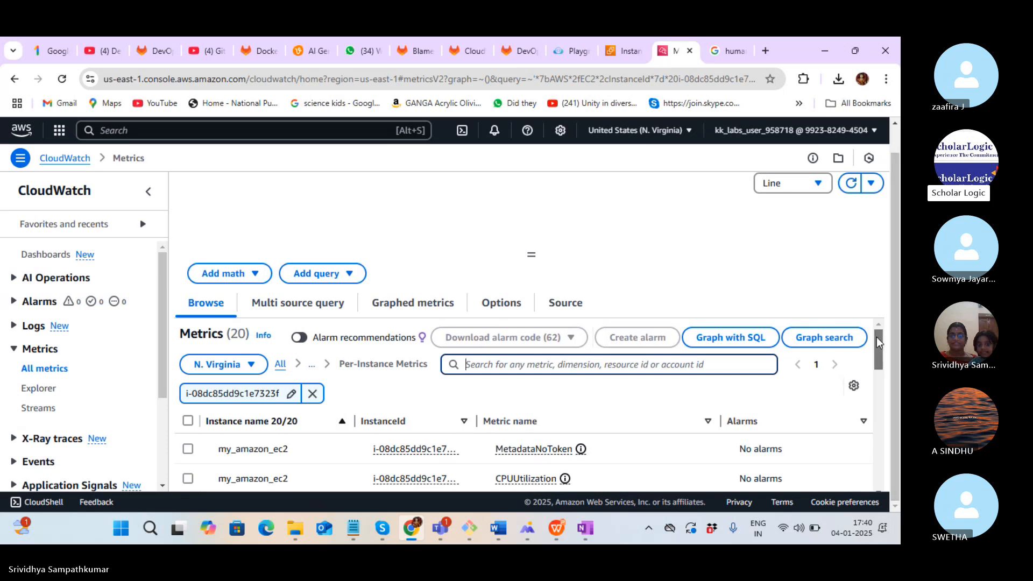
left_click_drag(876, 336, 880, 357)
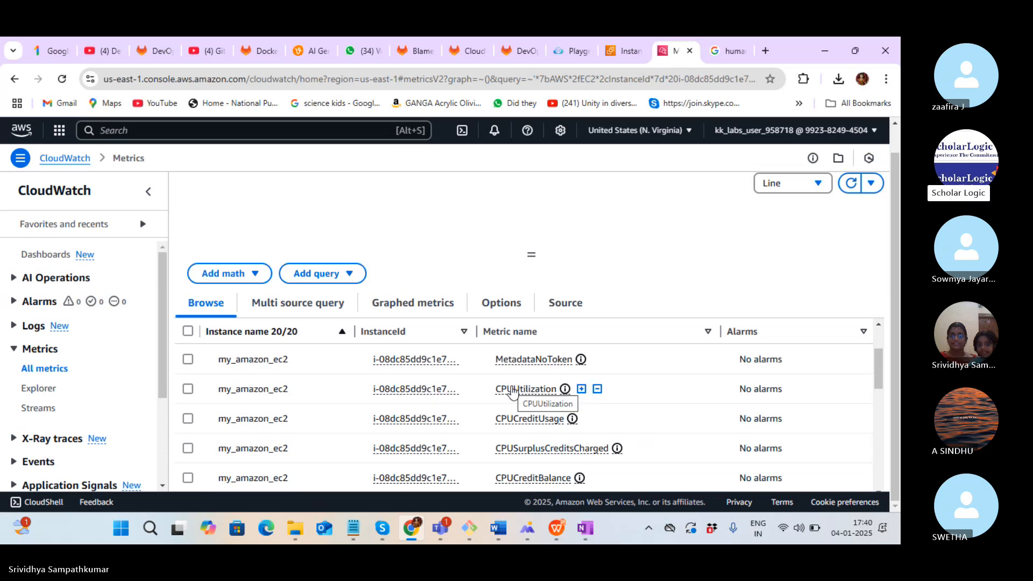
left_click(188, 390)
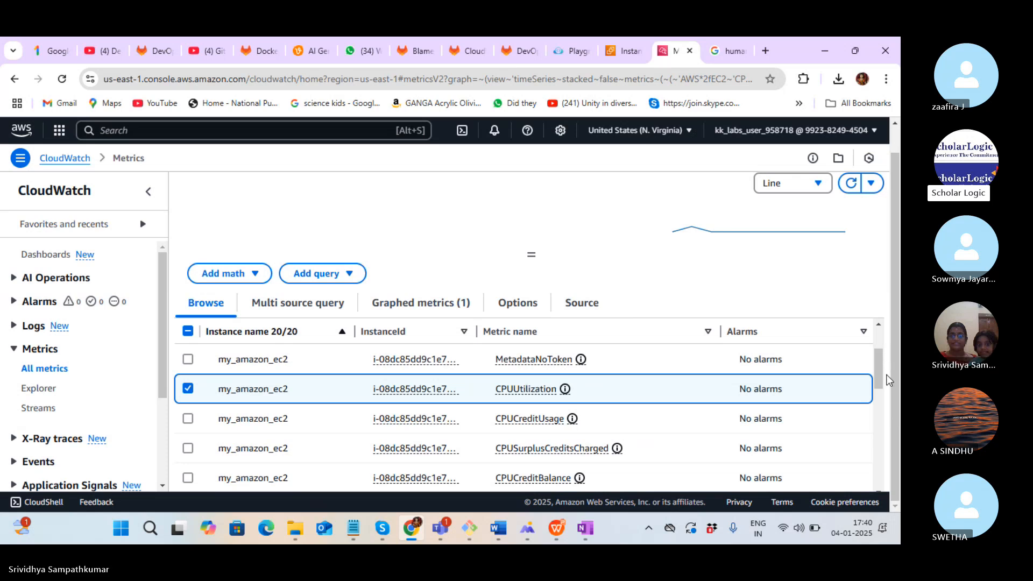
scroll(879, 368, "up", 3)
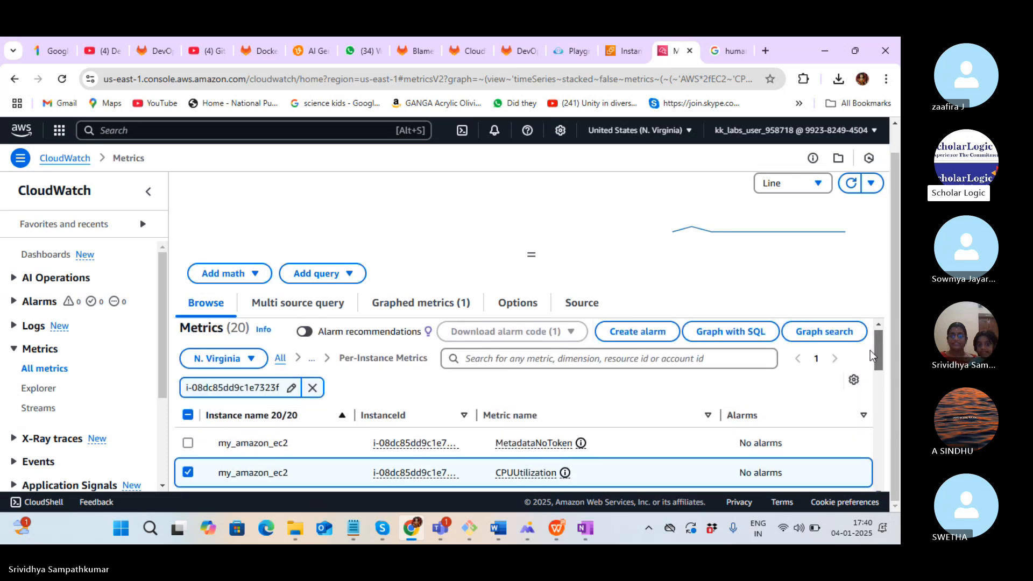
scroll(648, 396, "down", 3)
left_click(537, 398)
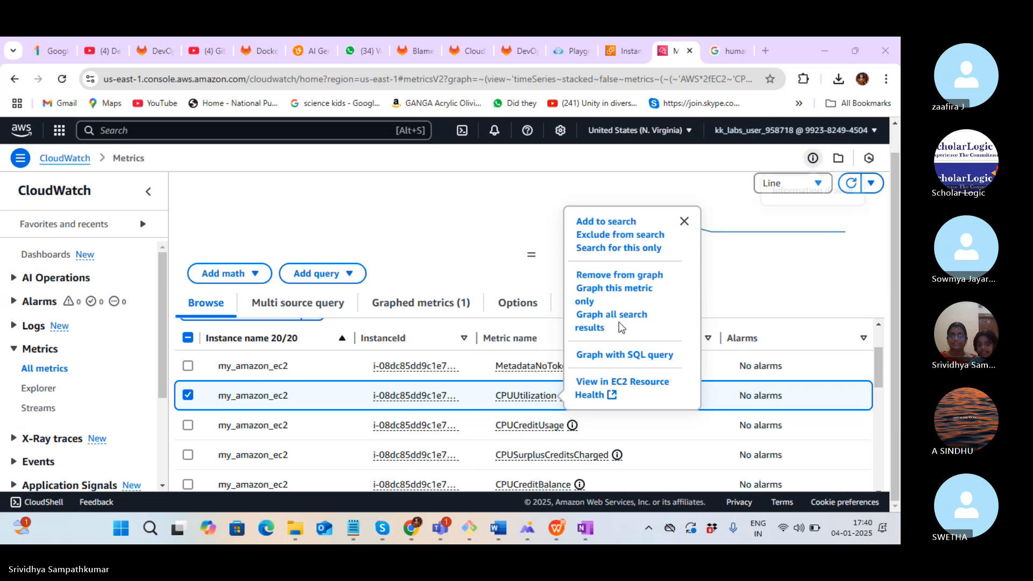
left_click(684, 221)
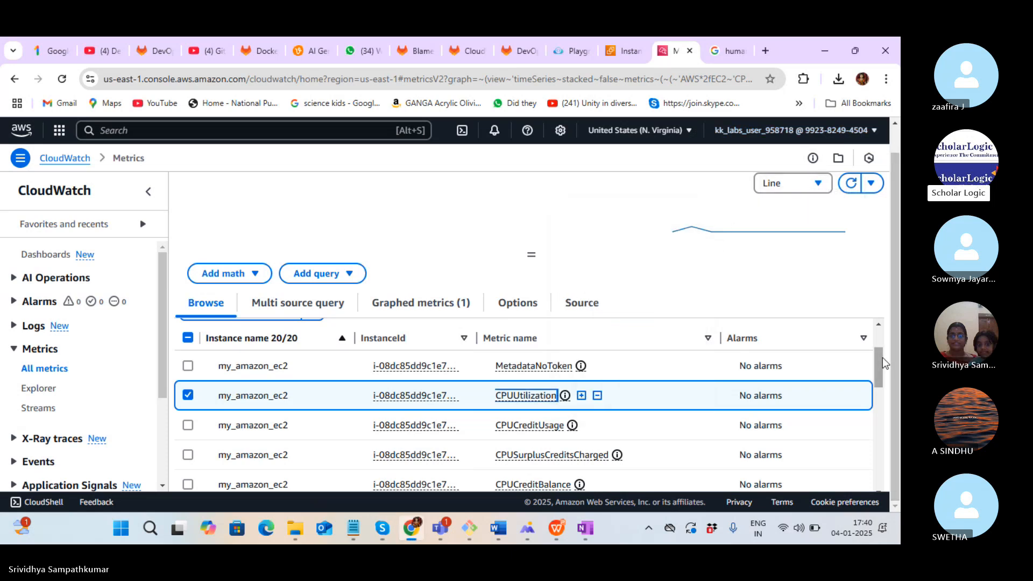
left_click_drag(879, 350, 877, 327)
left_click_drag(893, 264, 881, 188)
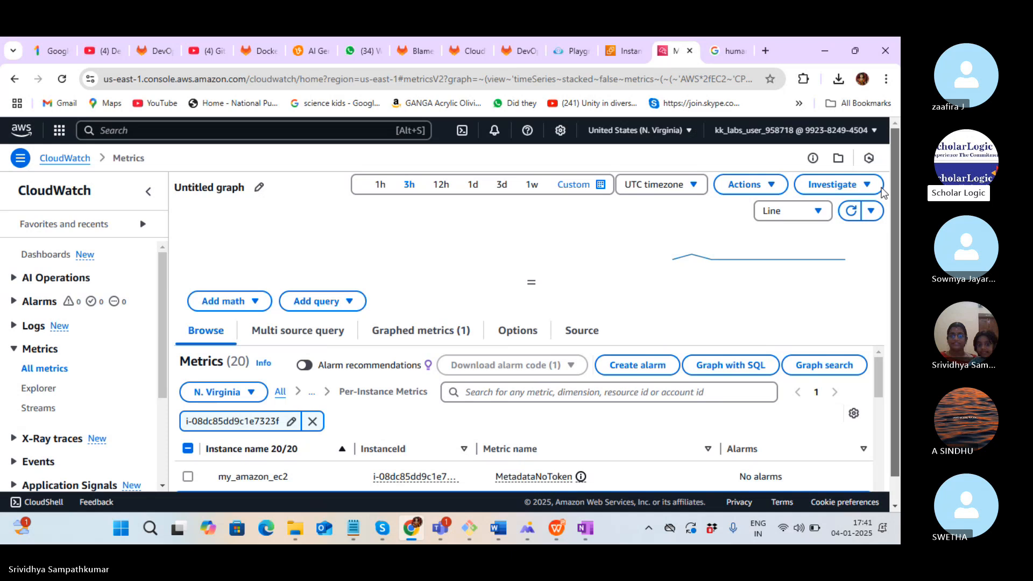
left_click_drag(882, 229, 898, 339)
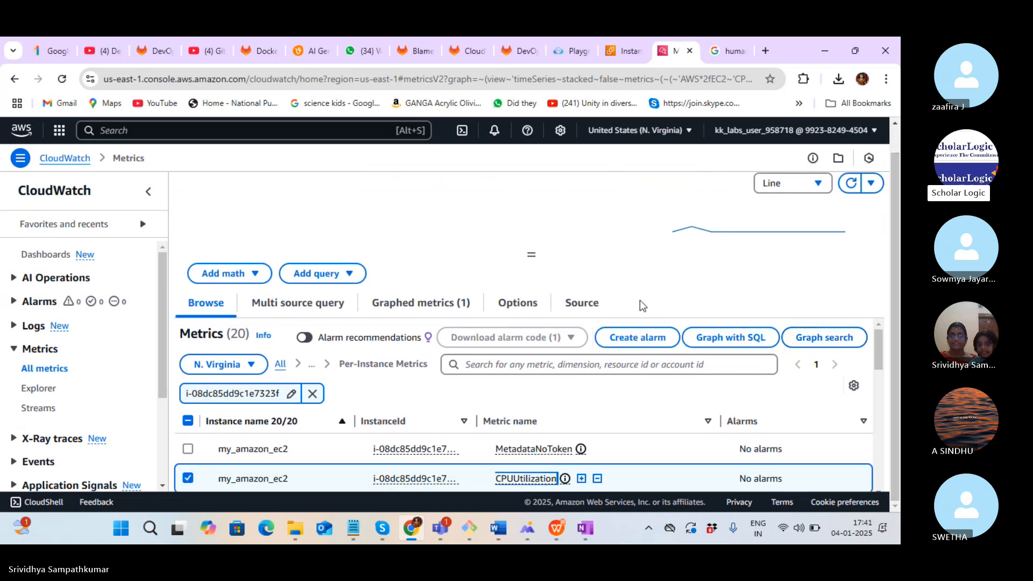
Start an alarm on the graphed CPUUtilization metric and review its Average, 5-minute settings
left_click(640, 338)
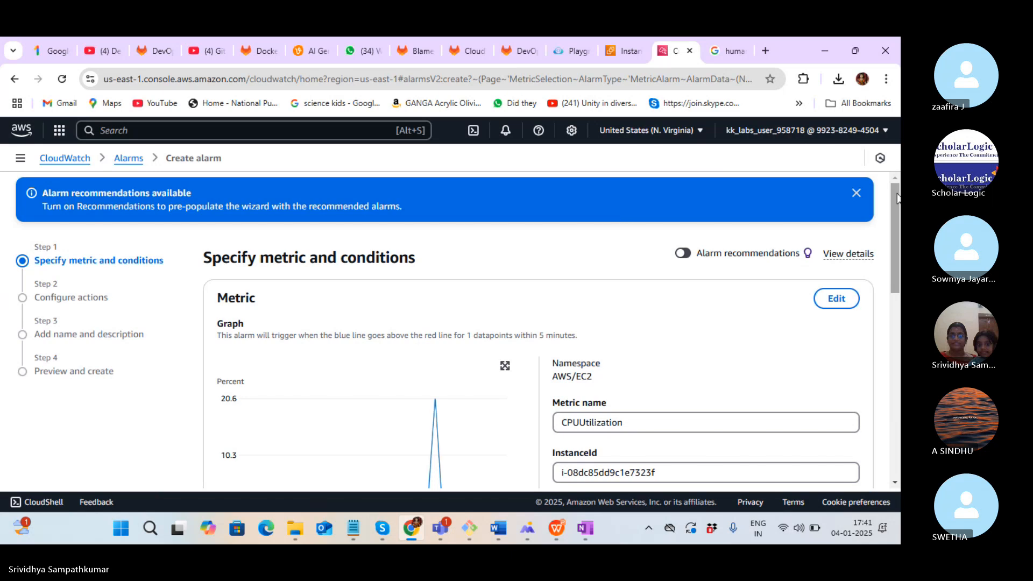
left_click_drag(898, 207, 897, 264)
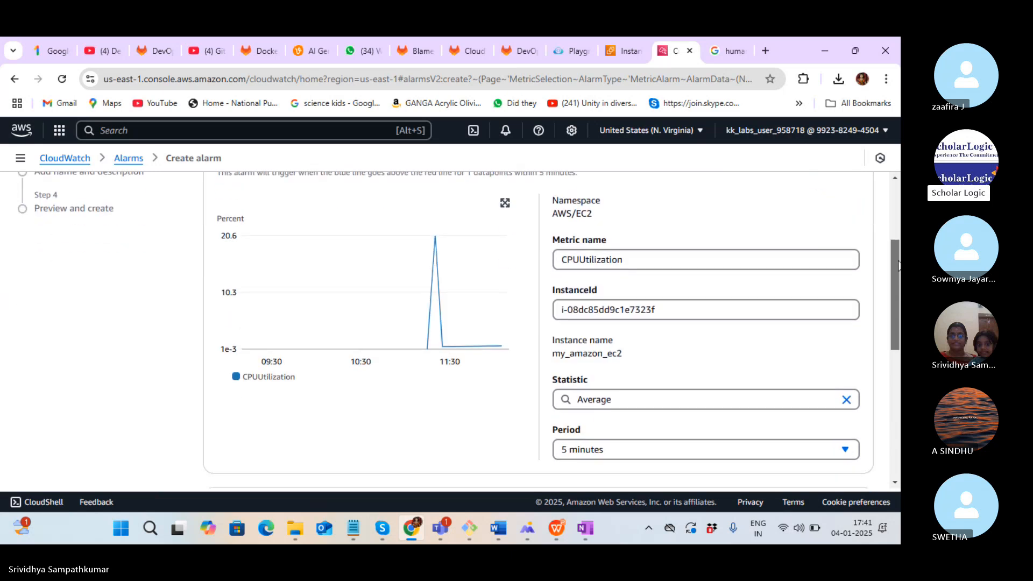
left_click_drag(897, 264, 898, 261)
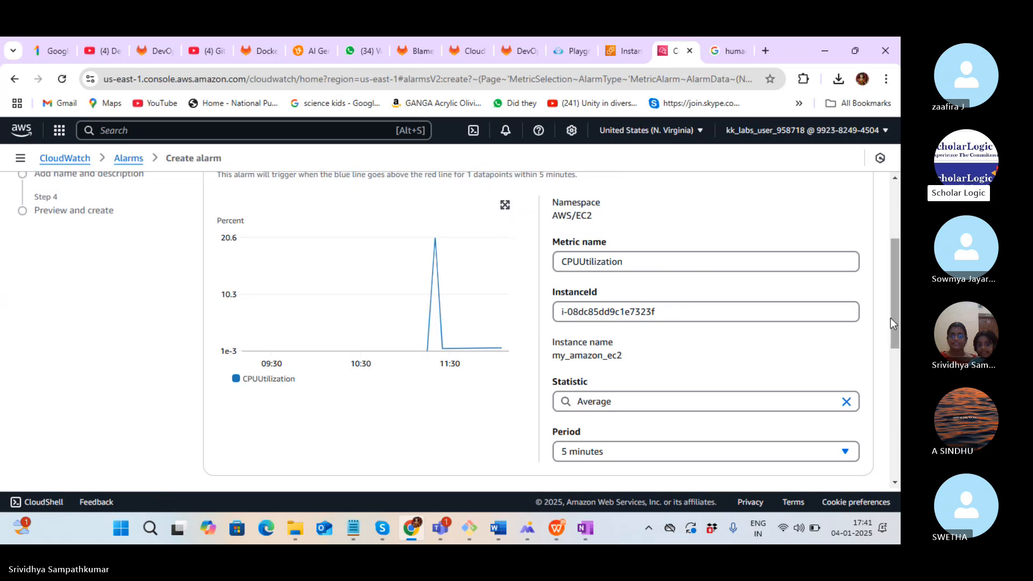
scroll(891, 319, "down", 1)
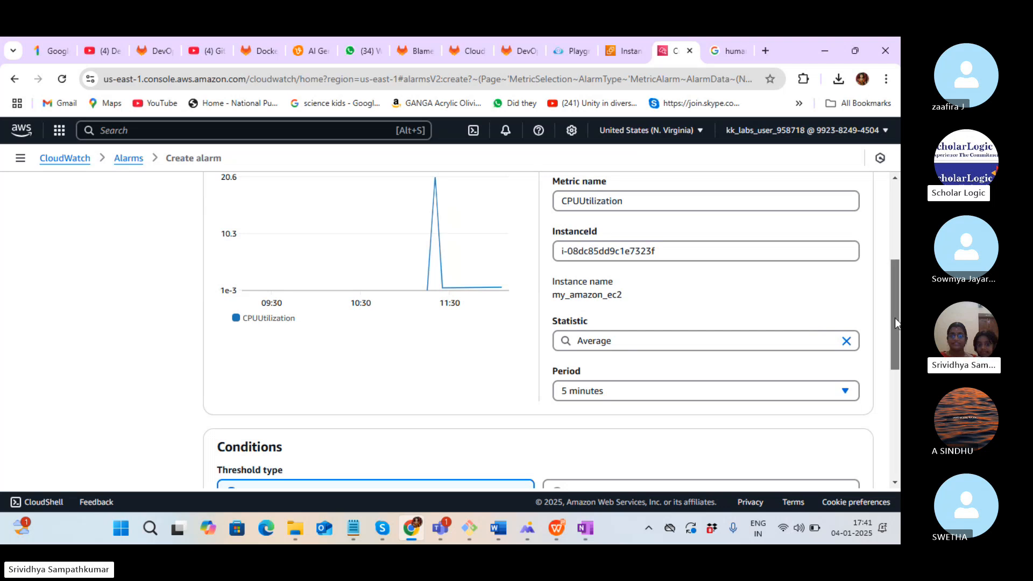
left_click_drag(896, 322, 897, 304)
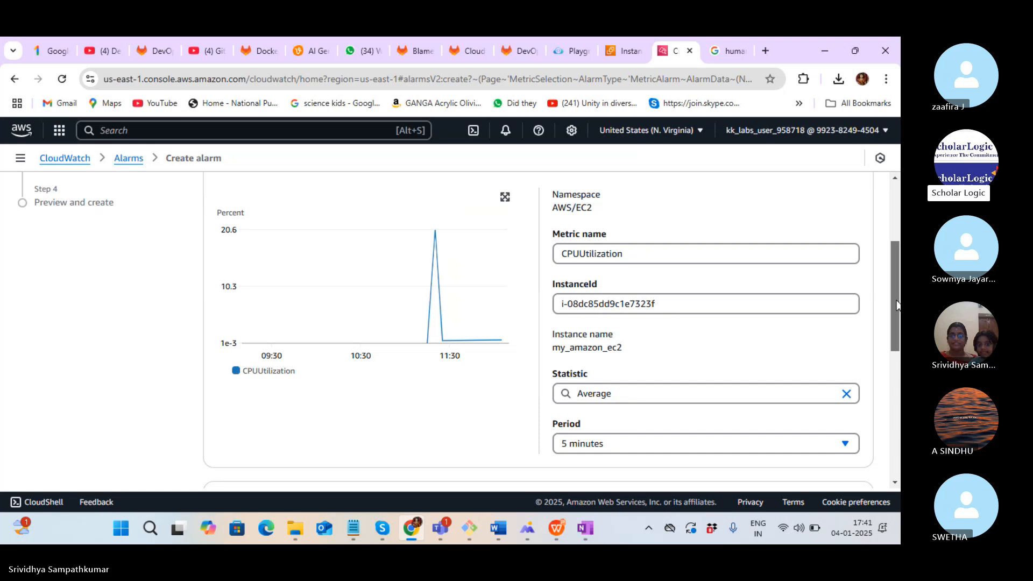
mouse_move(896, 305)
left_mouse_down()
mouse_move(900, 377)
mouse_move(899, 314)
left_mouse_up()
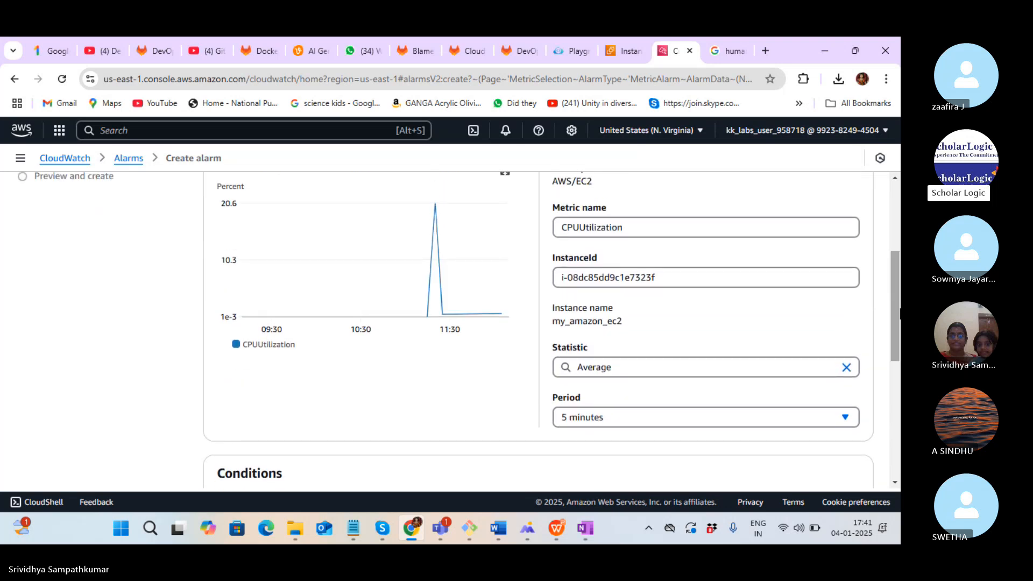
Change the alarm's period to 1 minute, keeping the Average statistic
left_click(699, 374)
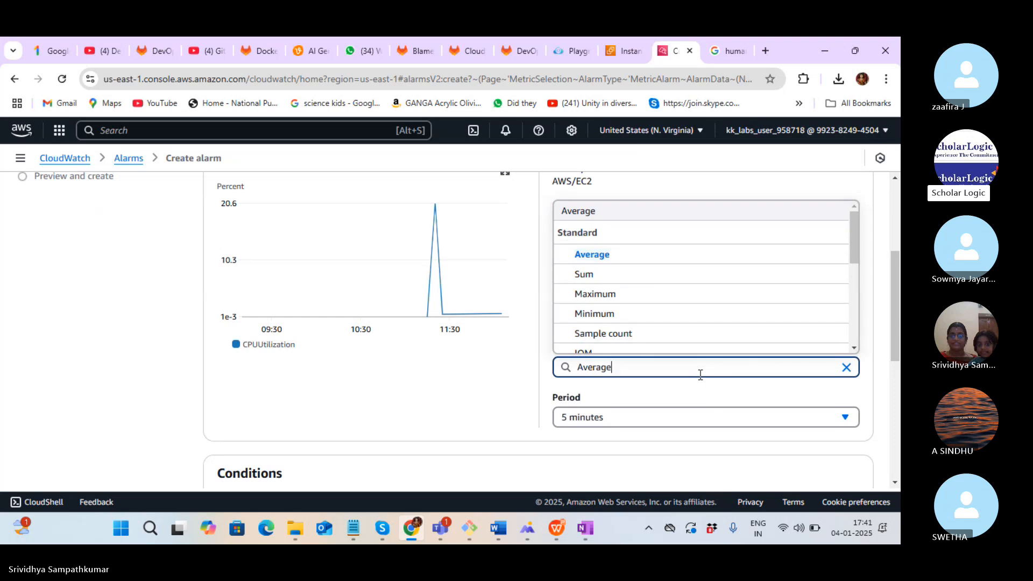
left_click(635, 423)
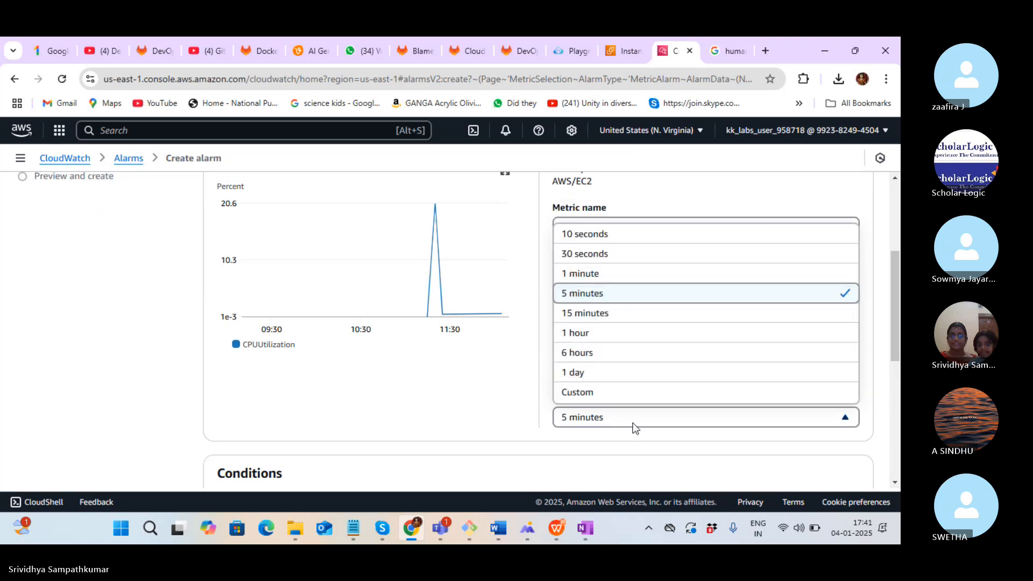
left_click(576, 274)
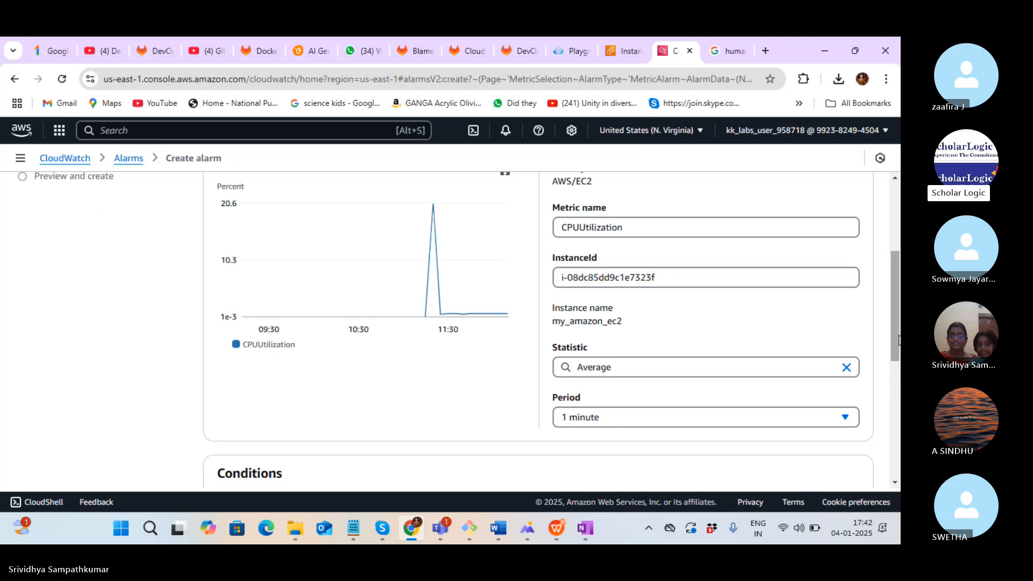
left_click_drag(898, 341, 898, 380)
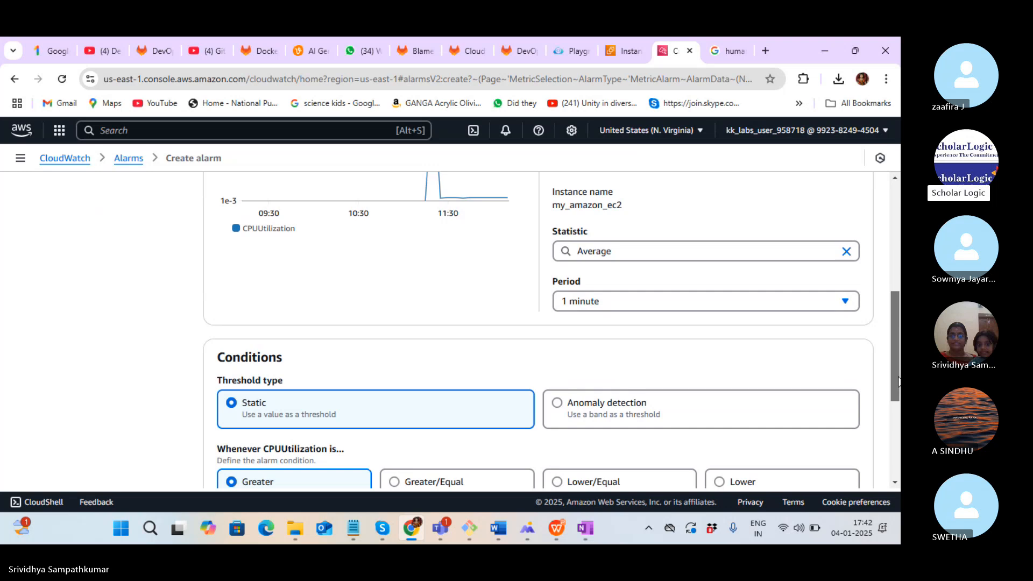
Make the CPUUtilization condition Greater/Equal a threshold of 60, and expand Additional configuration
left_click_drag(899, 380, 898, 453)
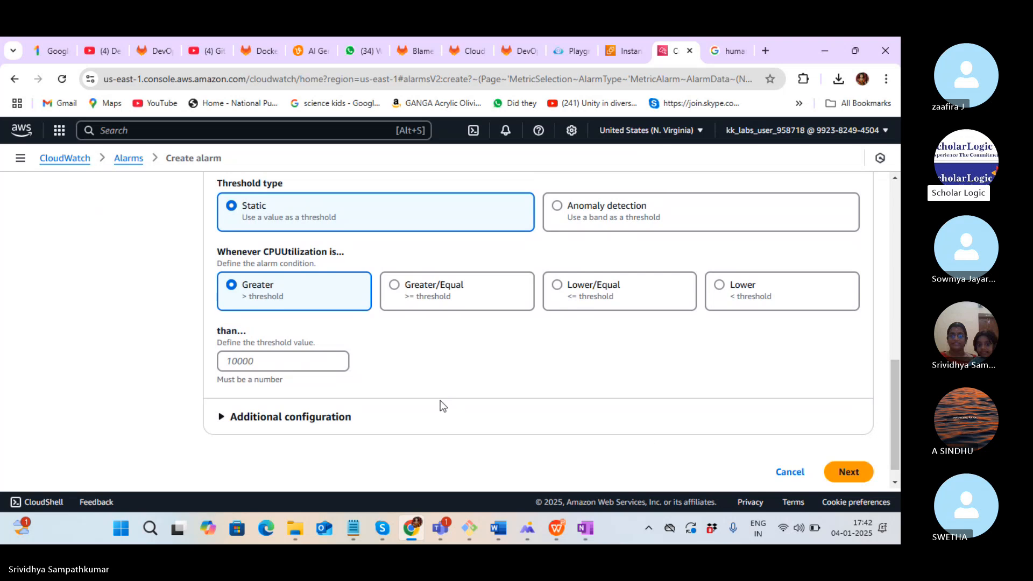
left_click(399, 291)
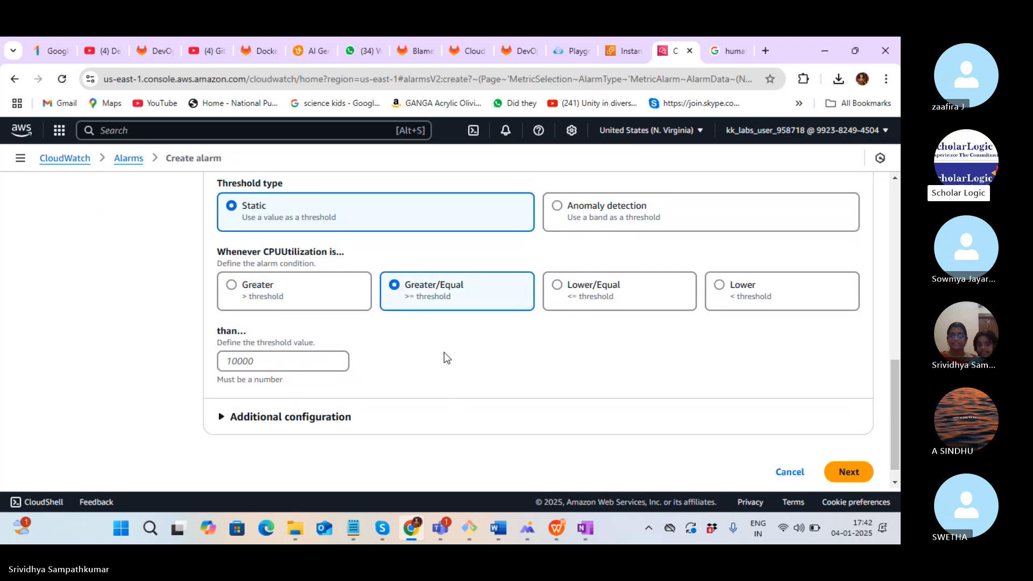
left_click(229, 289)
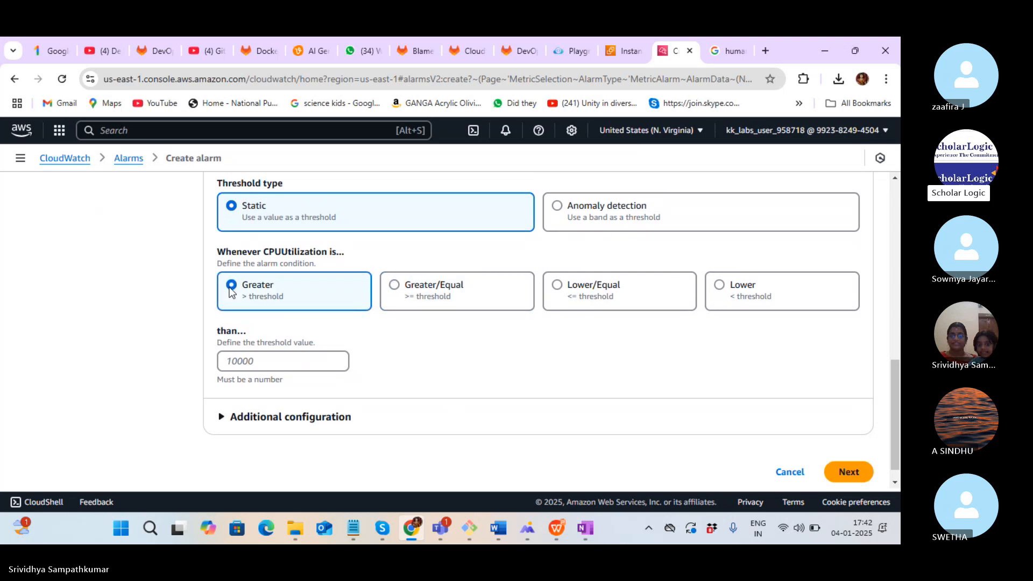
left_click(405, 287)
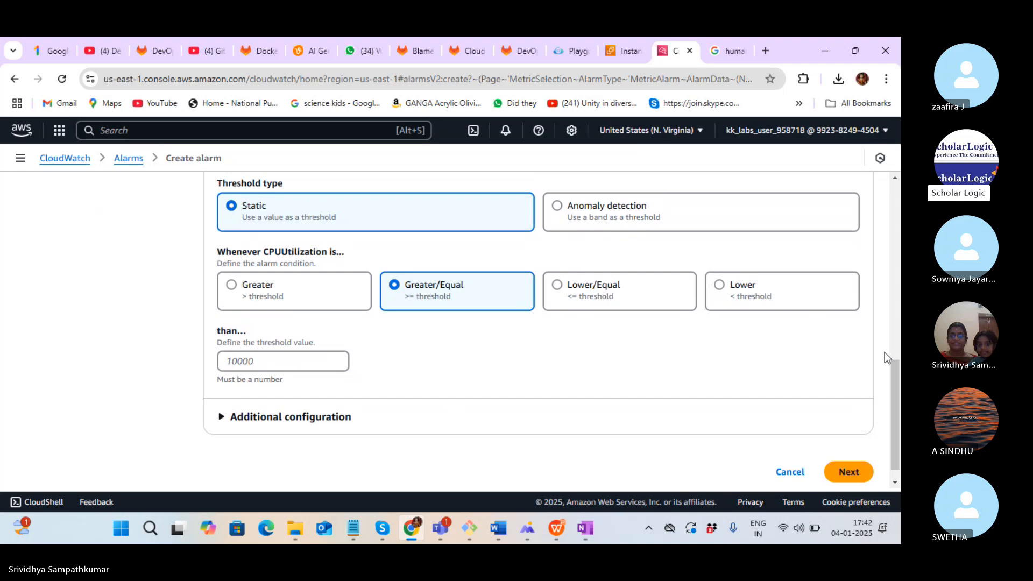
left_click_drag(896, 359, 899, 400)
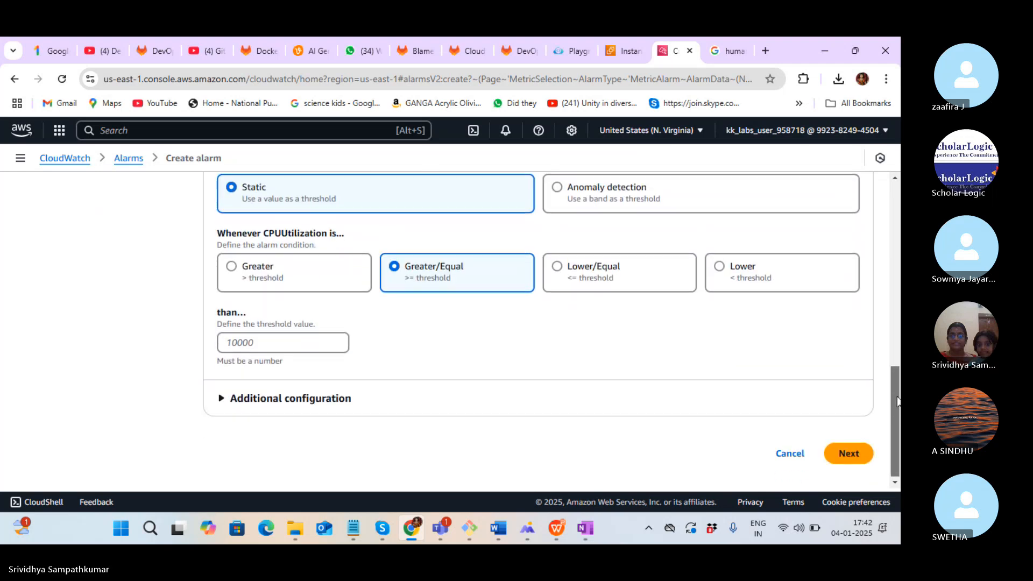
left_click(257, 341)
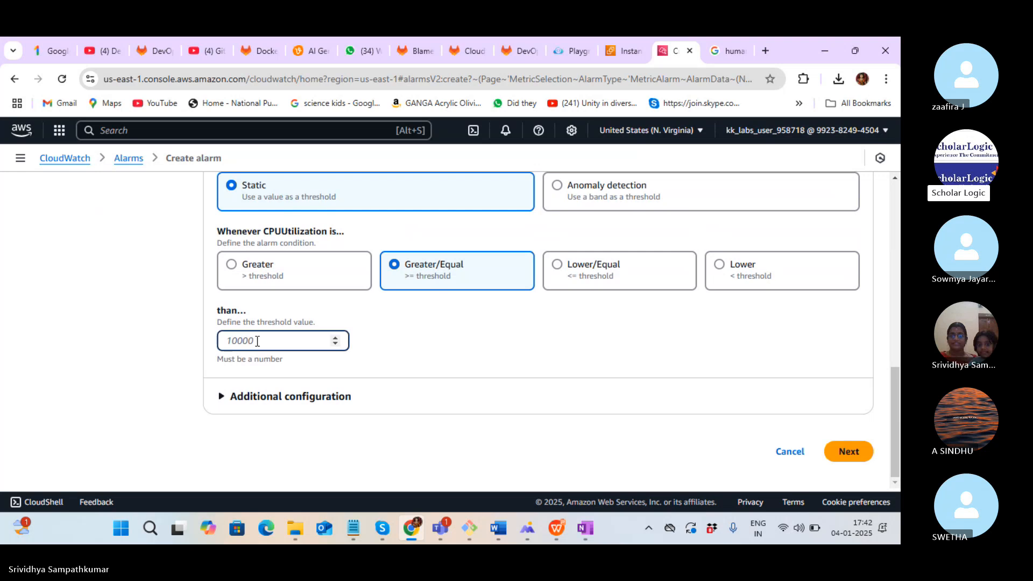
type("60")
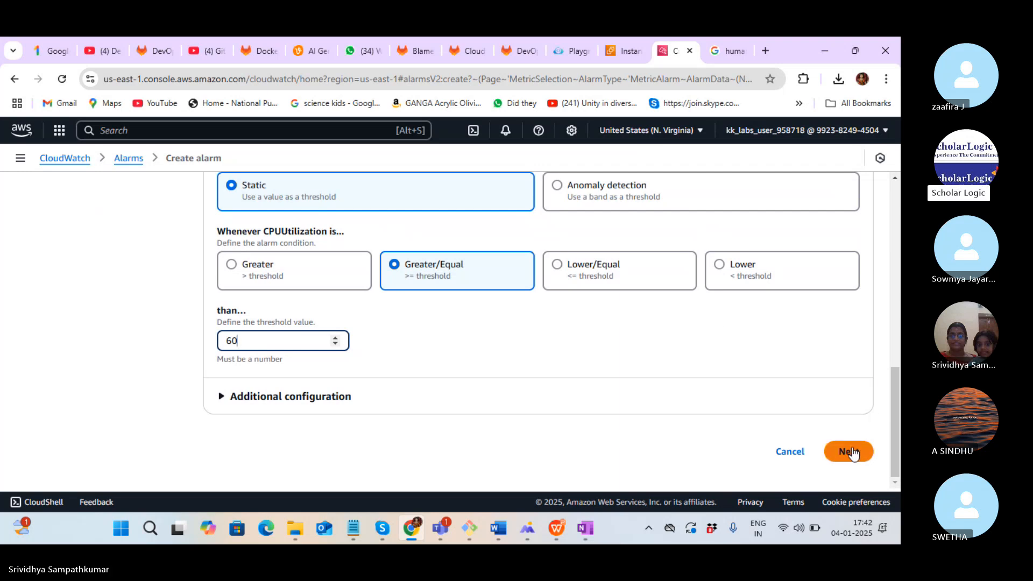
left_click(228, 399)
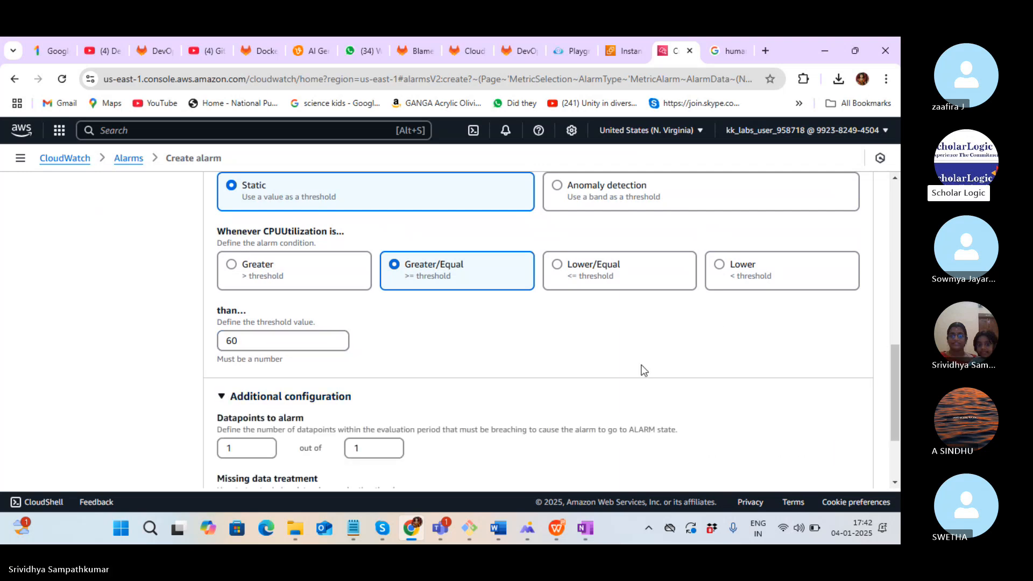
scroll(892, 349, "down", 3)
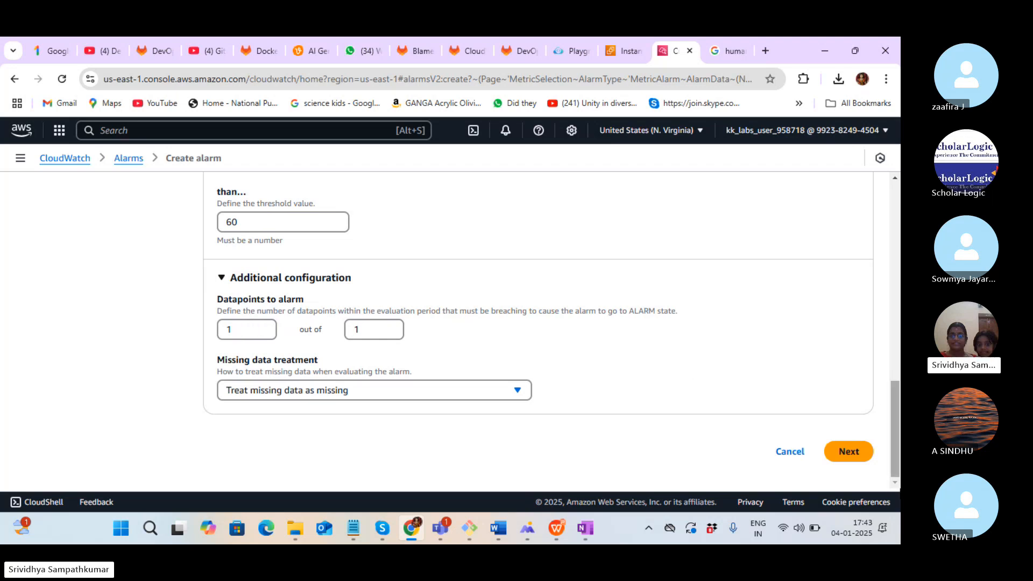
left_click_drag(893, 427, 897, 454)
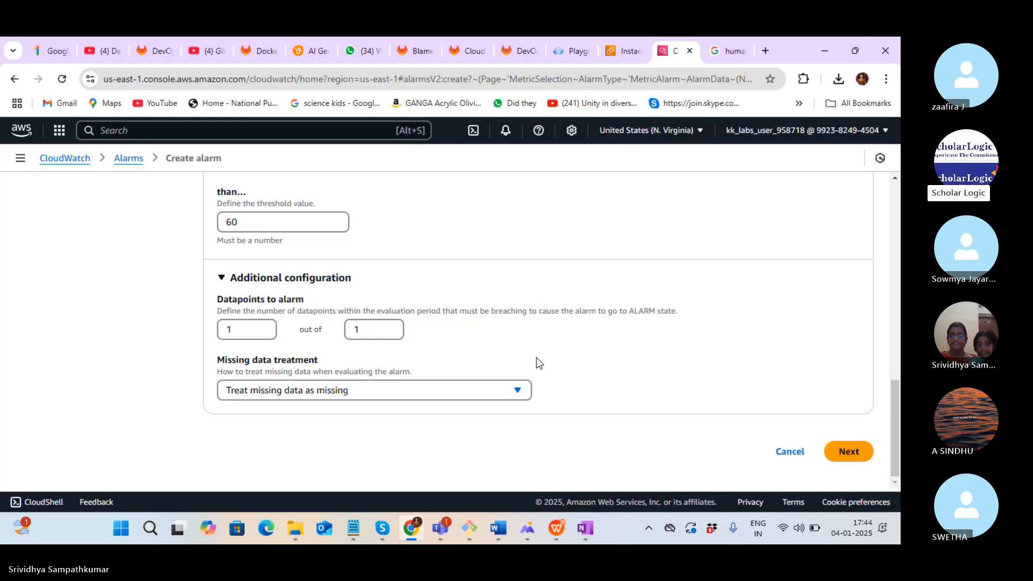
Set Datapoints to alarm to 2 out of 3
left_click(258, 329)
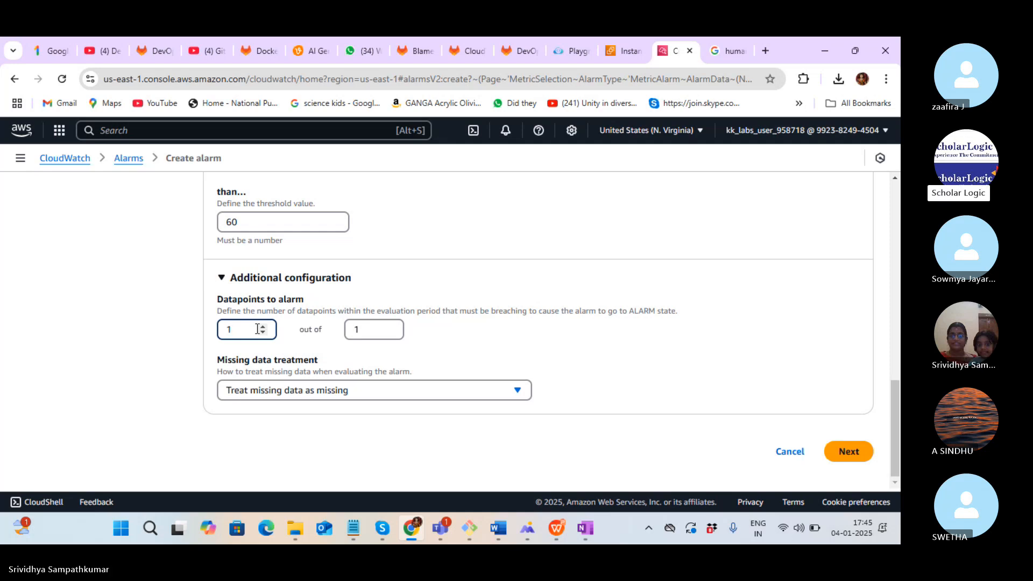
key("Down")
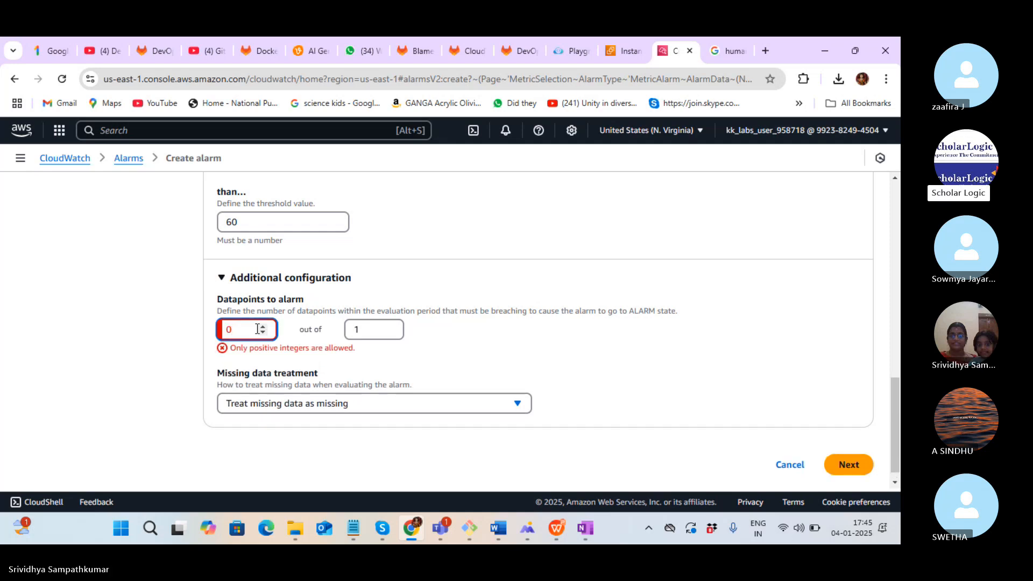
key("Up")
key("Up")
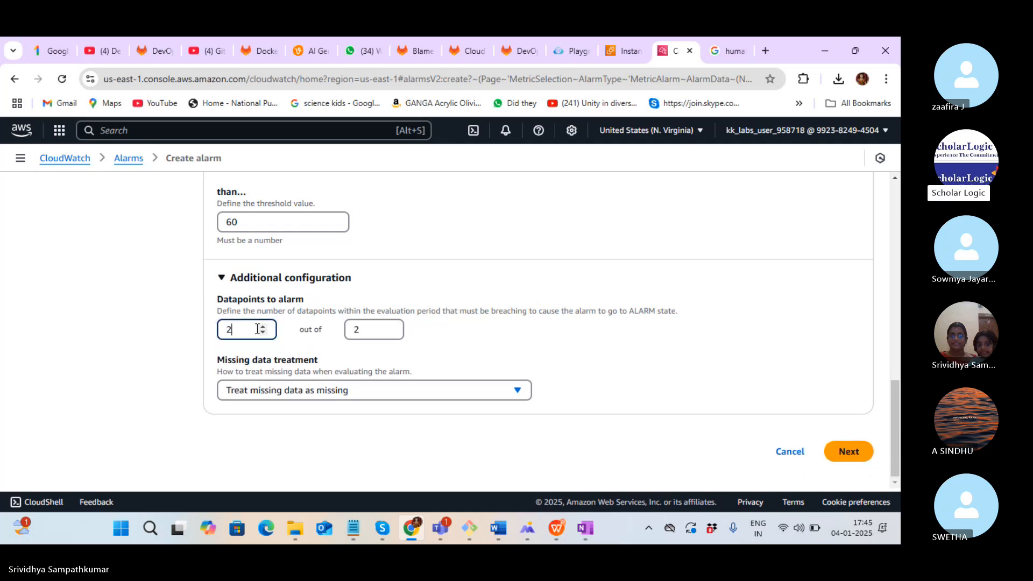
left_click(377, 334)
key("BackSpace")
type("3")
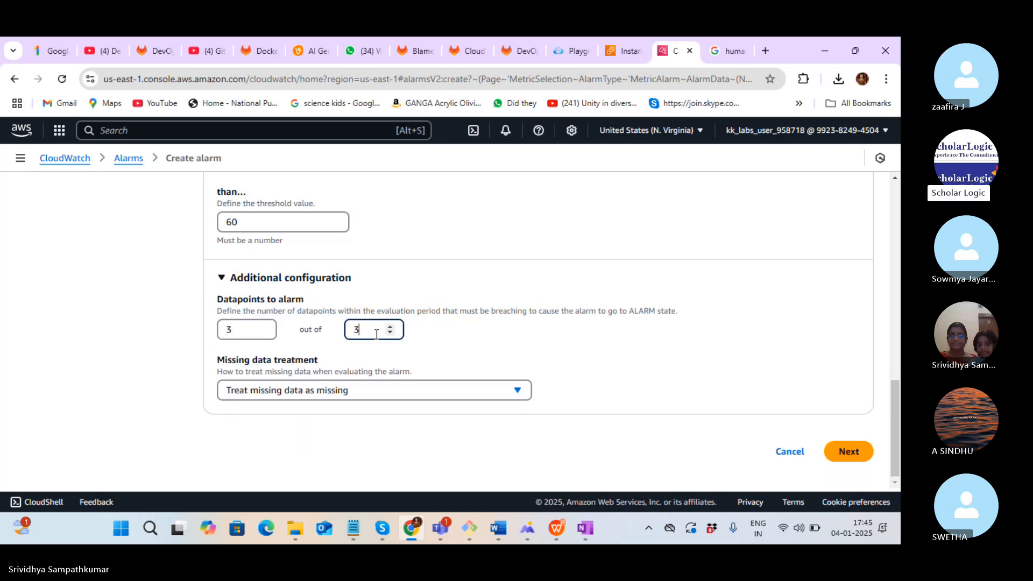
left_click(240, 325)
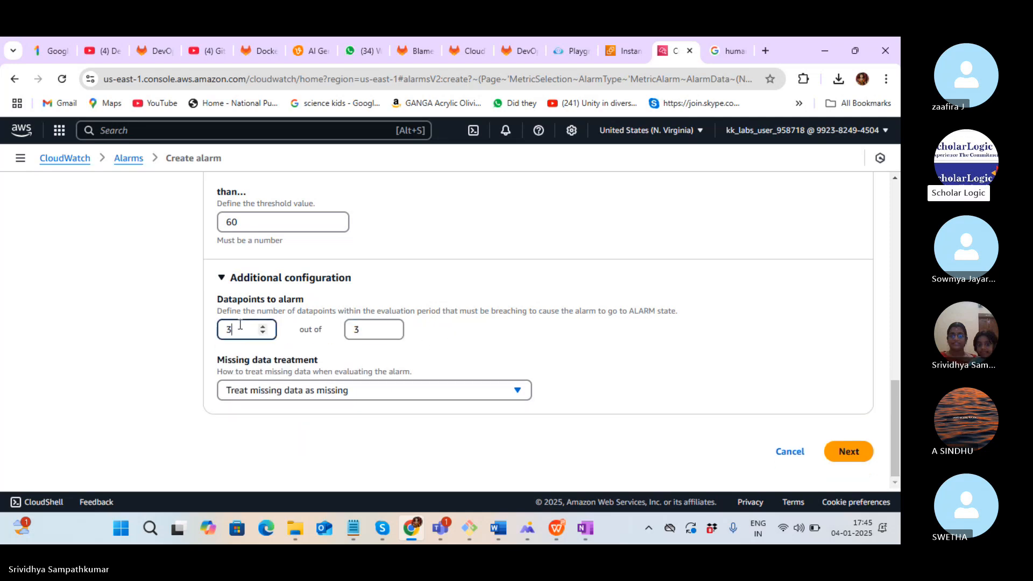
left_click(263, 332)
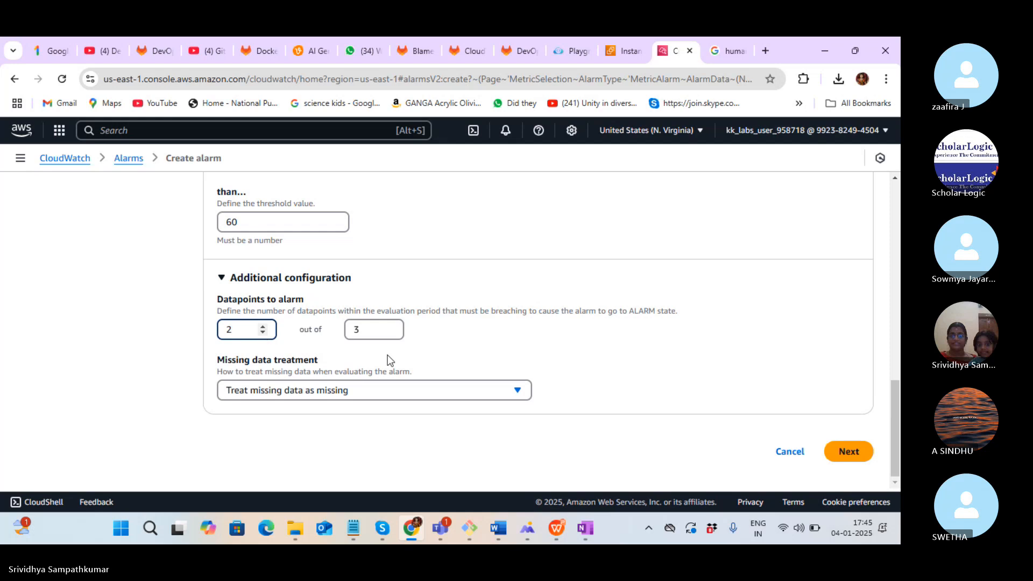
left_click(410, 351)
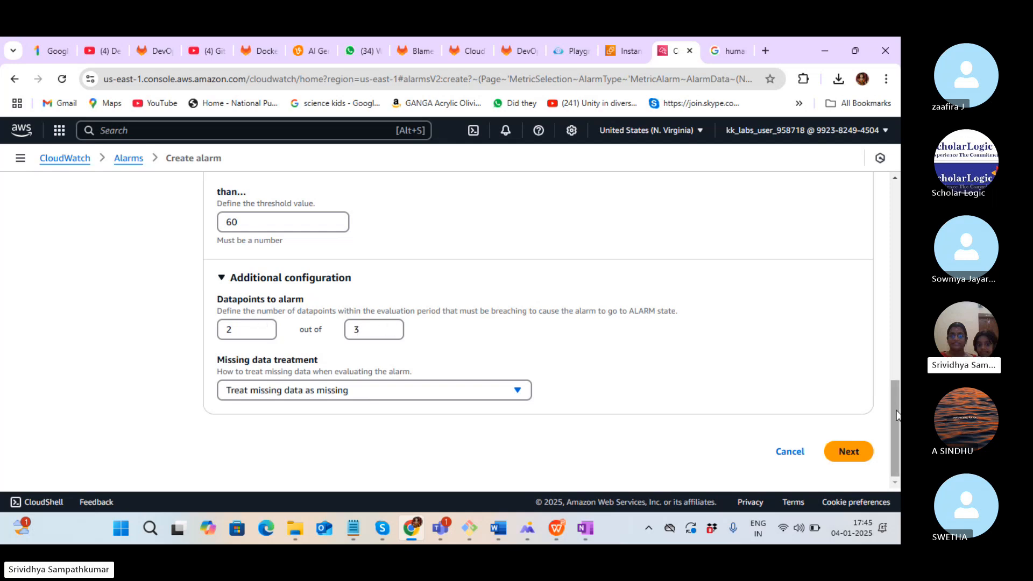
mouse_move(897, 415)
left_mouse_down()
mouse_move(897, 383)
mouse_move(899, 420)
left_mouse_up()
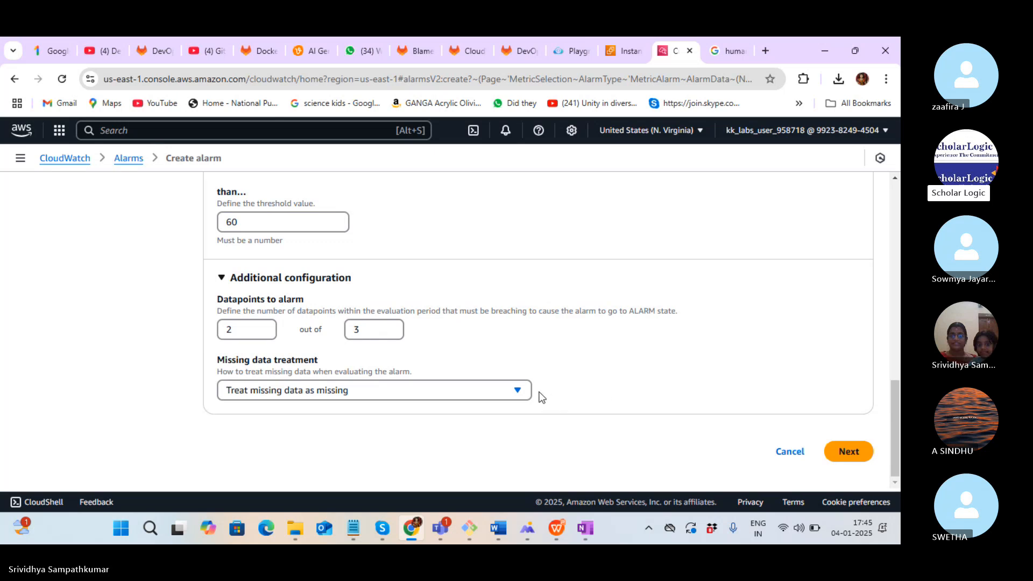
left_click(519, 392)
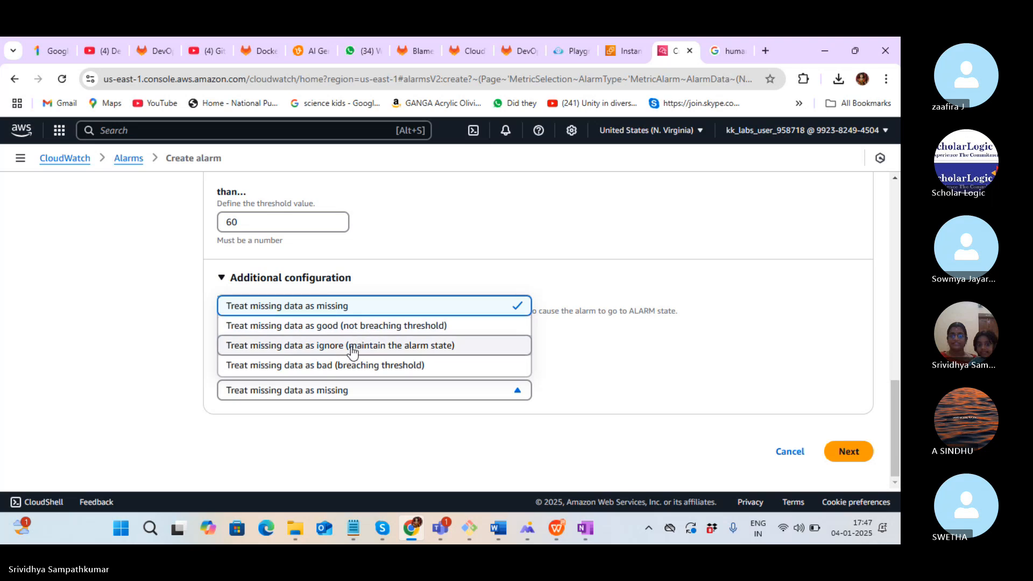
Choose 'Treat missing data as good (not breaching threshold)' as the missing data treatment
left_click(379, 326)
left_click(380, 394)
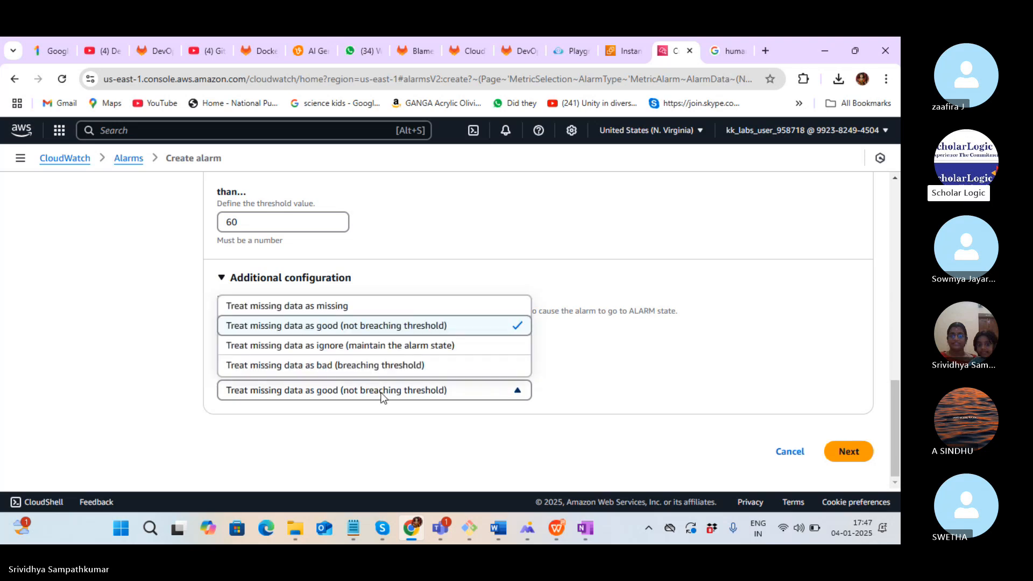
left_click(380, 396)
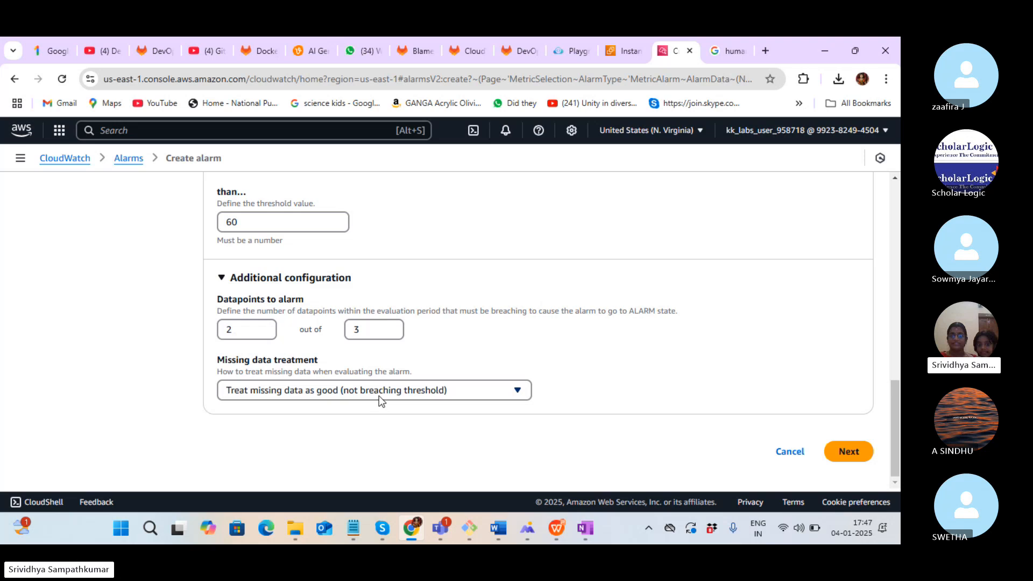
Move on to Configure actions and bring the SNS notification settings into view
left_click(861, 456)
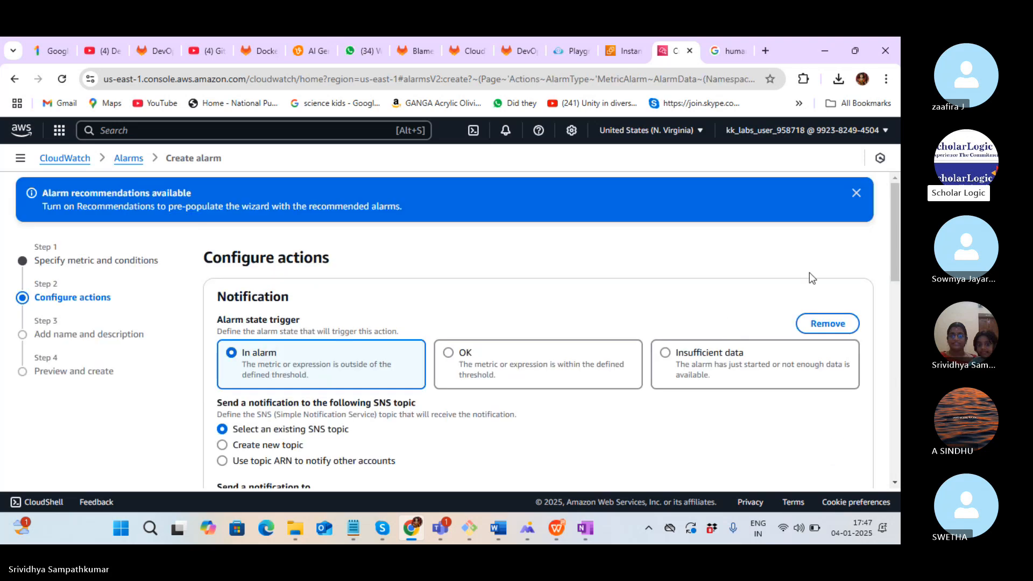
left_click_drag(896, 217, 899, 256)
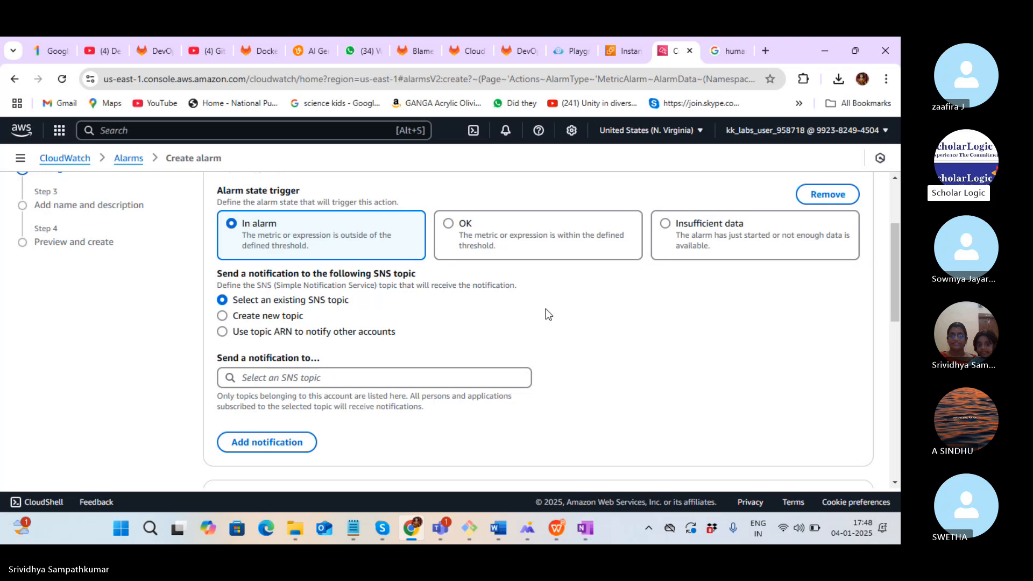
left_click_drag(893, 283, 893, 289)
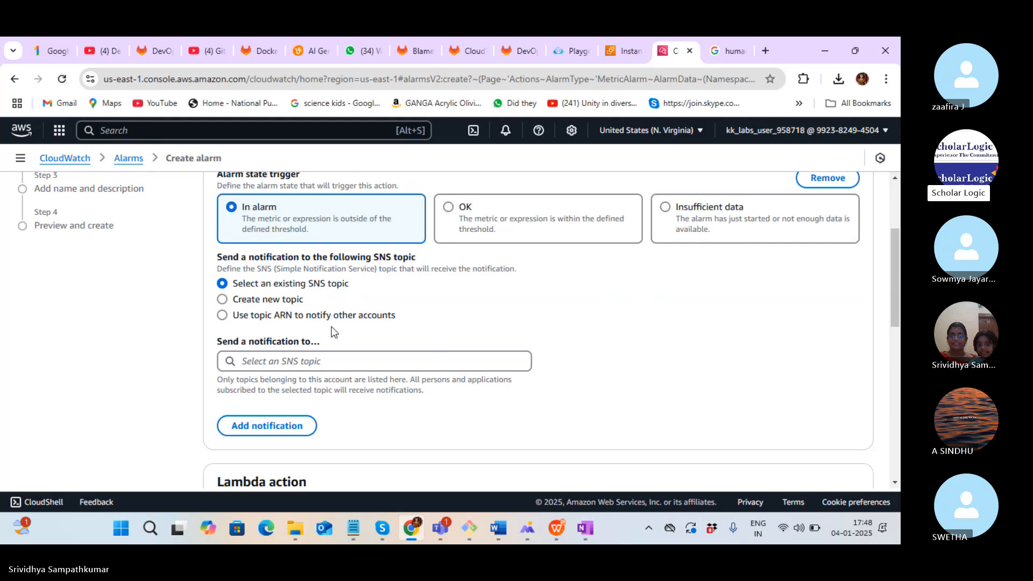
Choose a new SNS topic and rename it V_CloudWatch_Alarms_Topic
left_click(222, 300)
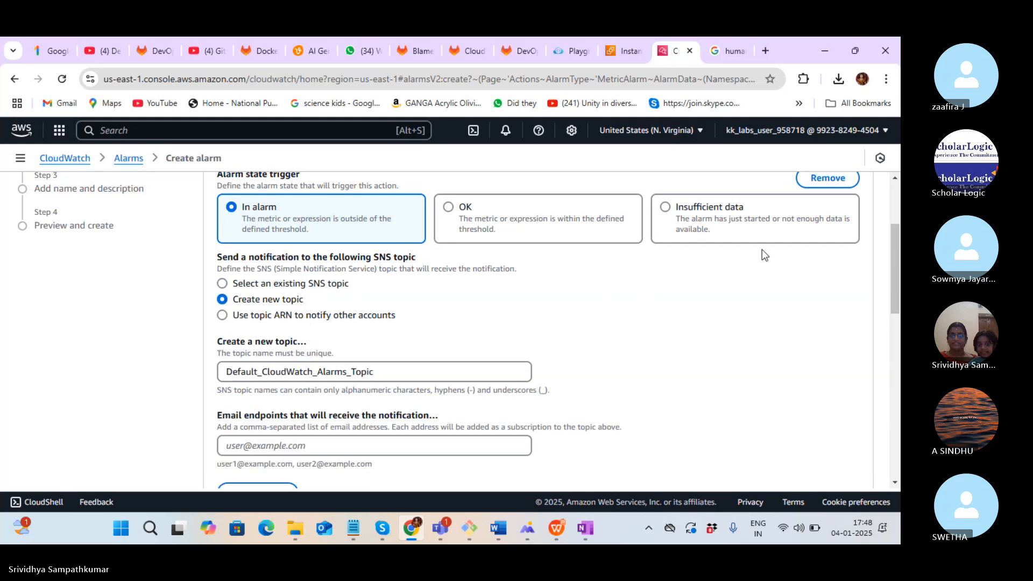
left_click_drag(896, 285, 898, 321)
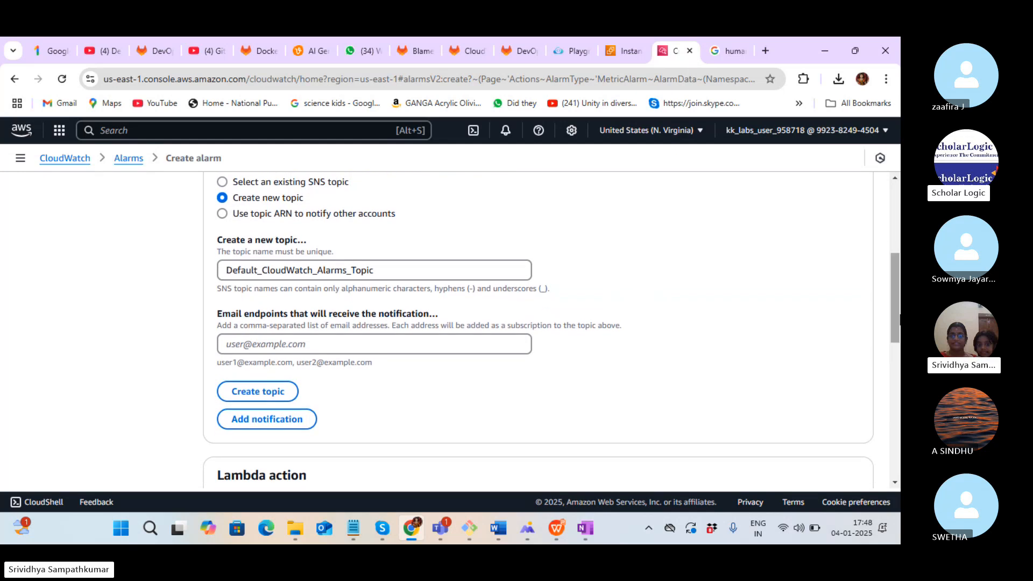
left_click(415, 273)
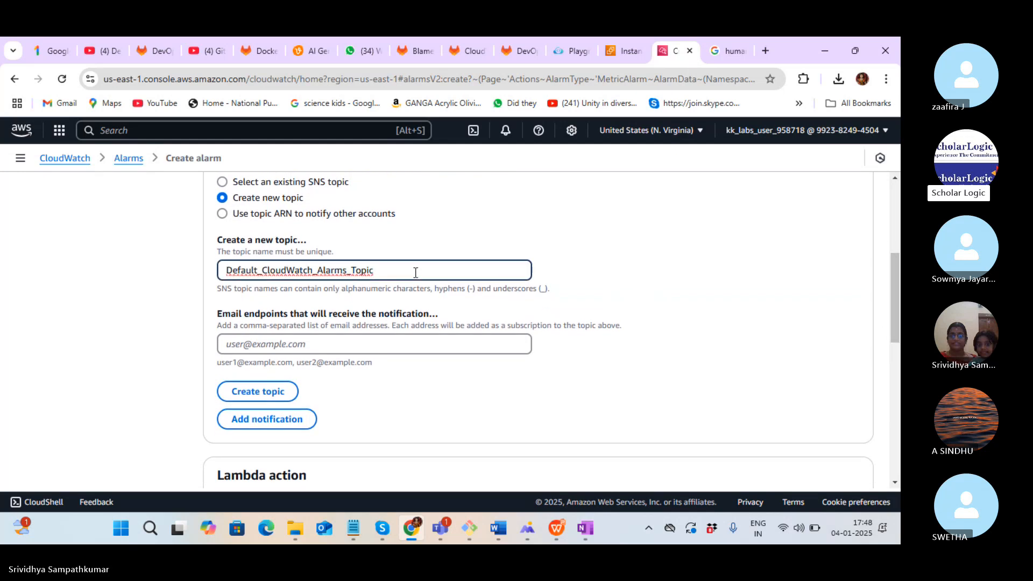
key("ctrl+a")
key("Home")
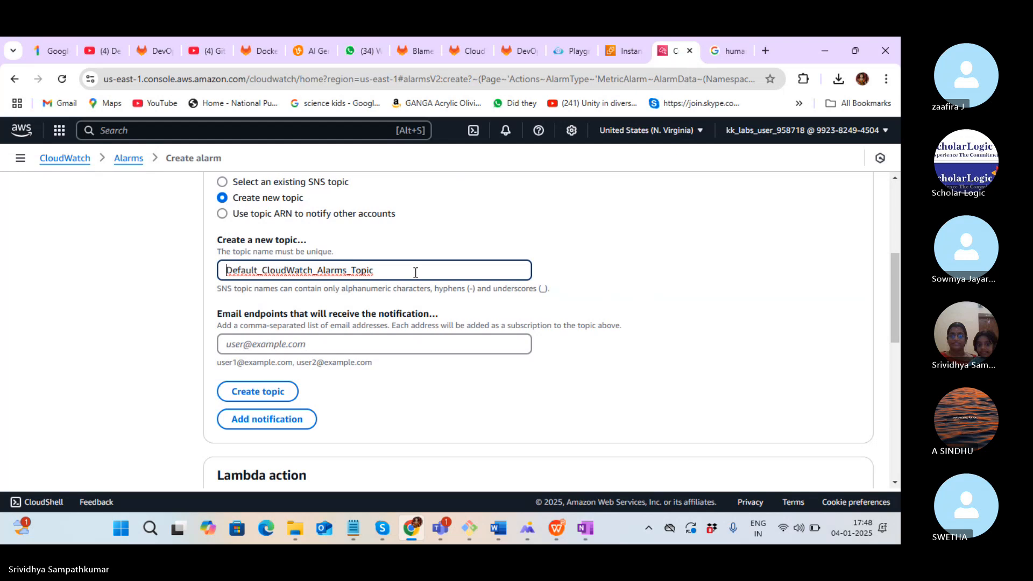
key("shift+Right")
key("shift+Right")
key("shift+Right")
key("shift+Right")
key("shift+Right")
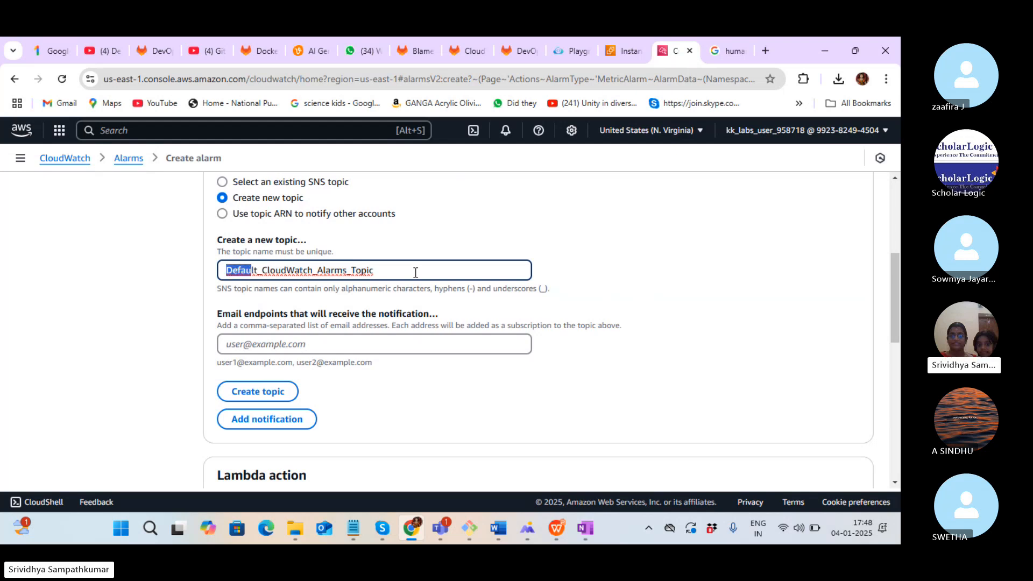
key("shift+Right")
key("shift+Right")
type("V")
key("End")
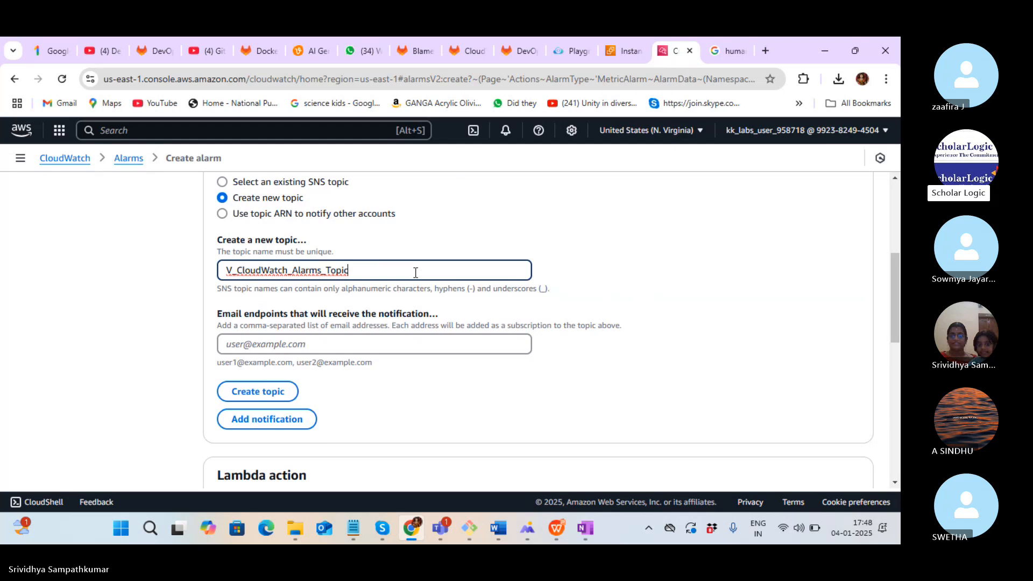
key("Tab")
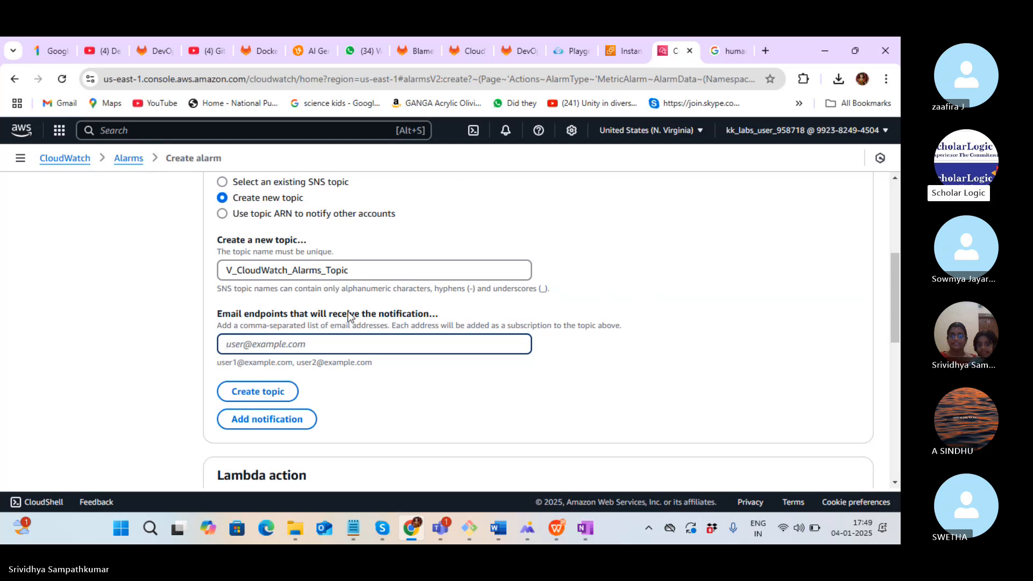
Enter the alert email address as the endpoint and create the topic
left_click(289, 389)
left_click(274, 345)
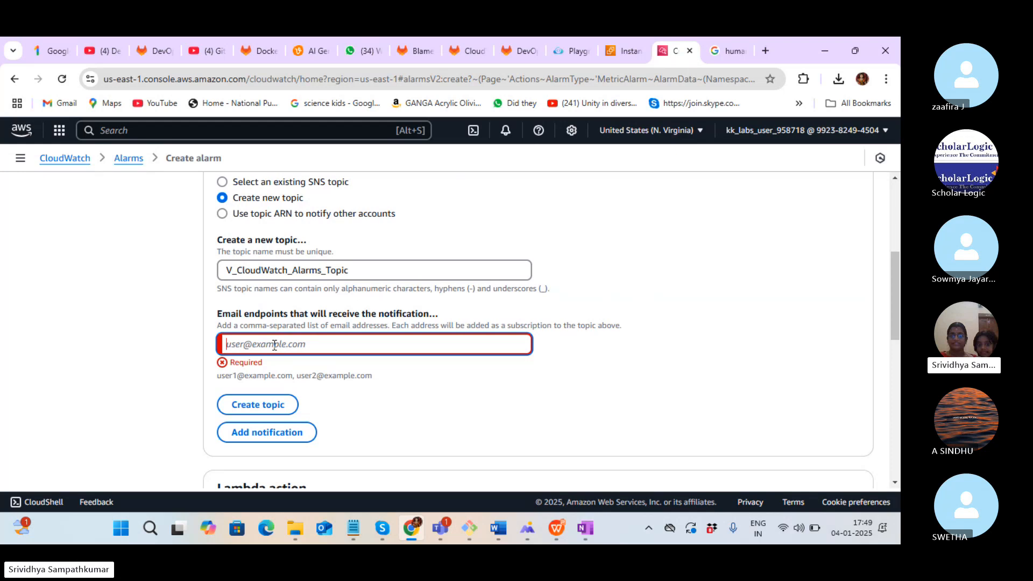
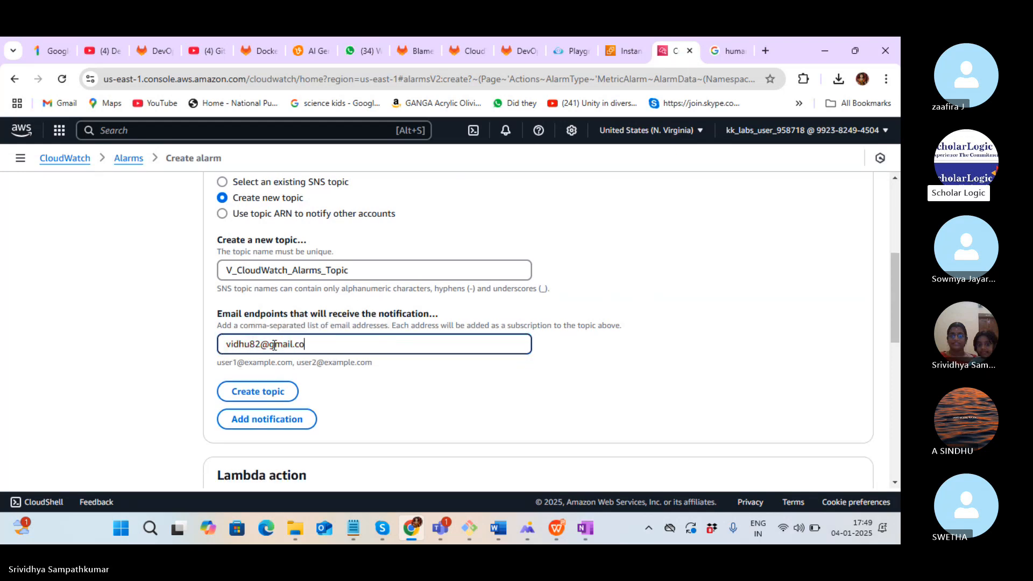
left_click(276, 391)
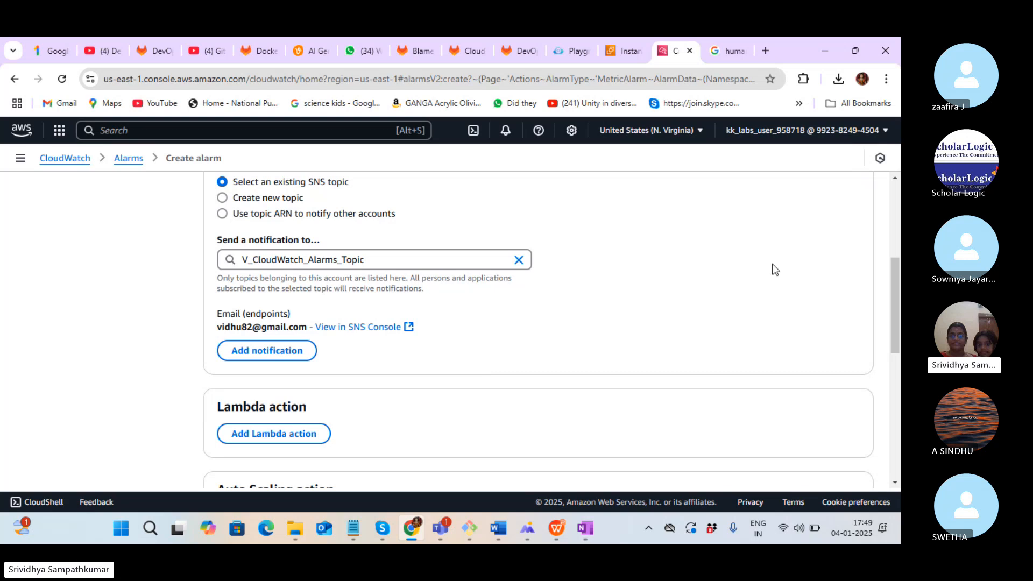
left_click_drag(892, 337, 893, 341)
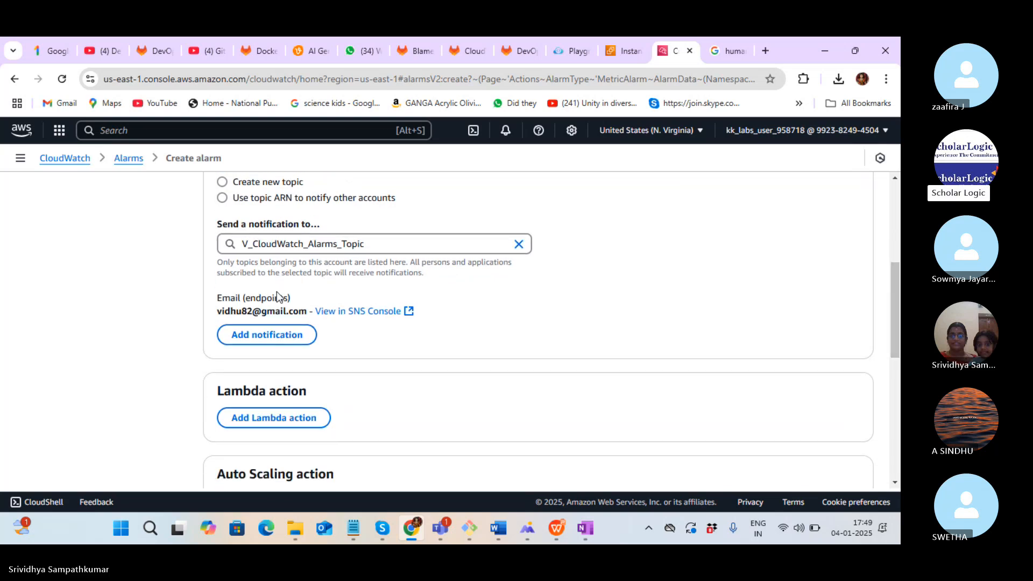
Open the topic's SNS console page in a new tab and check its pending email subscription
right_click(353, 314)
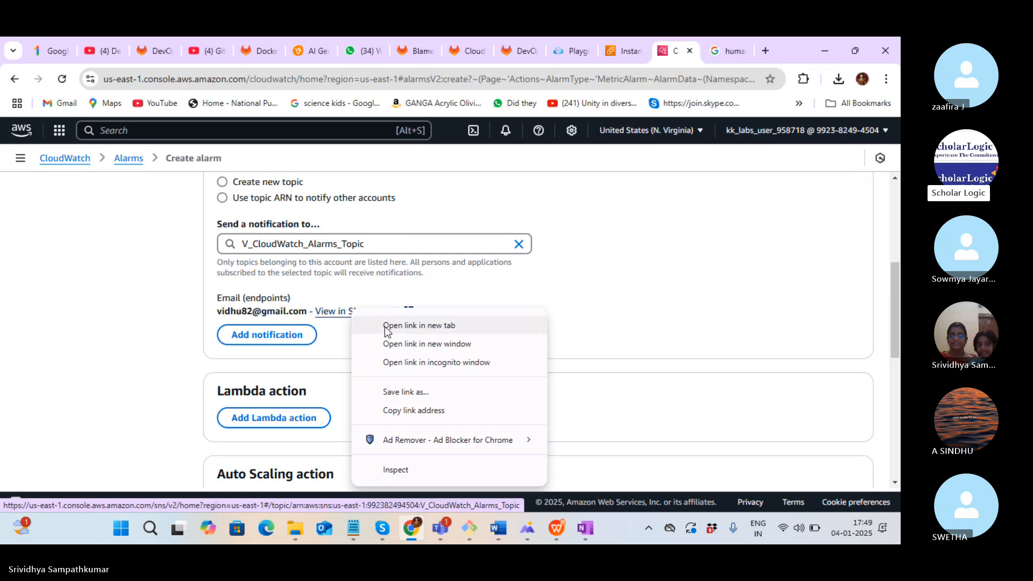
left_click(386, 325)
left_click(679, 58)
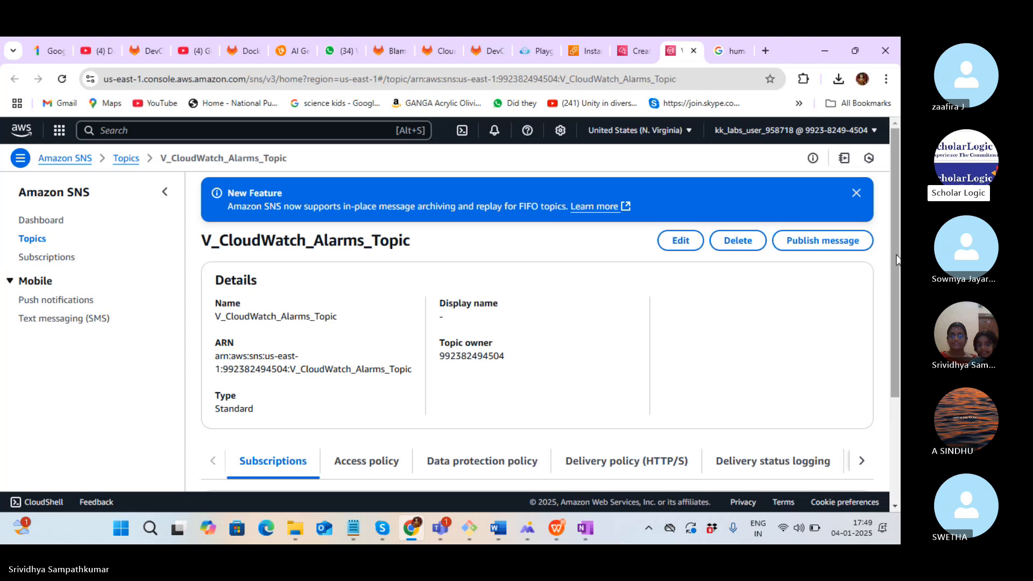
left_click_drag(896, 260, 893, 369)
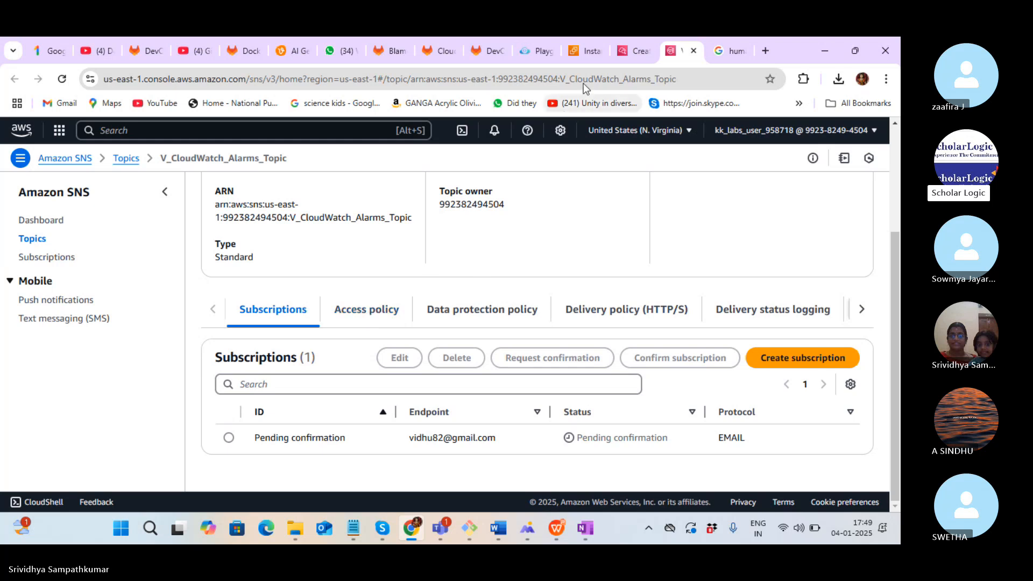
Return to the Create alarm tab and review the alarm form
left_click(625, 51)
left_click(673, 51)
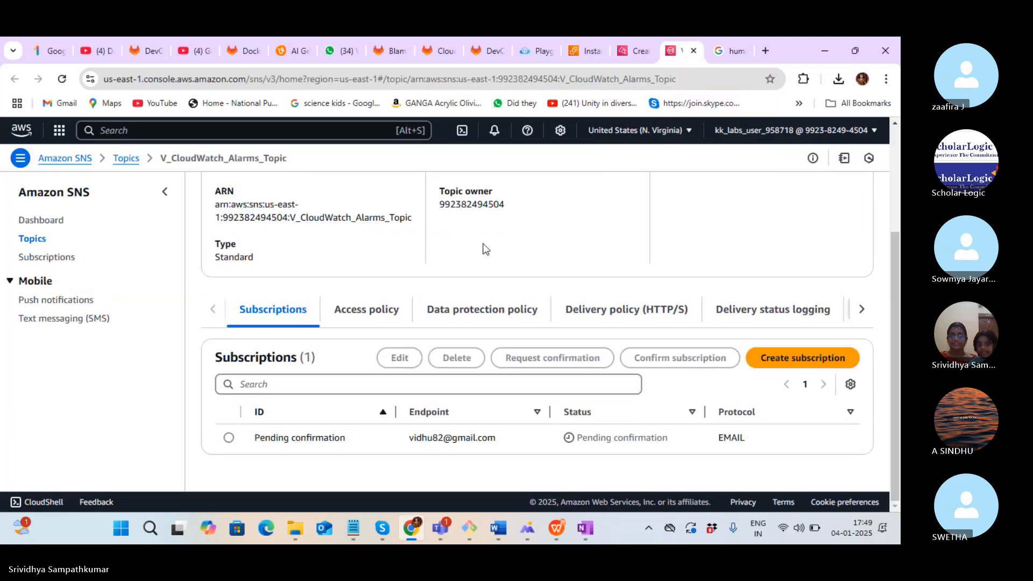
mouse_move(897, 304)
left_mouse_down()
mouse_move(900, 212)
mouse_move(898, 291)
left_mouse_up()
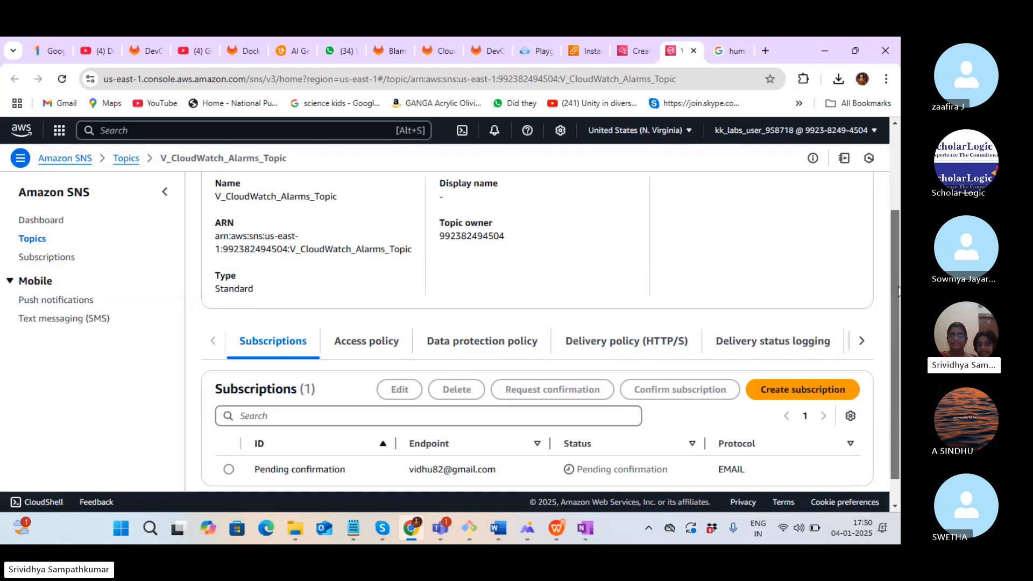
left_click_drag(898, 291, 898, 297)
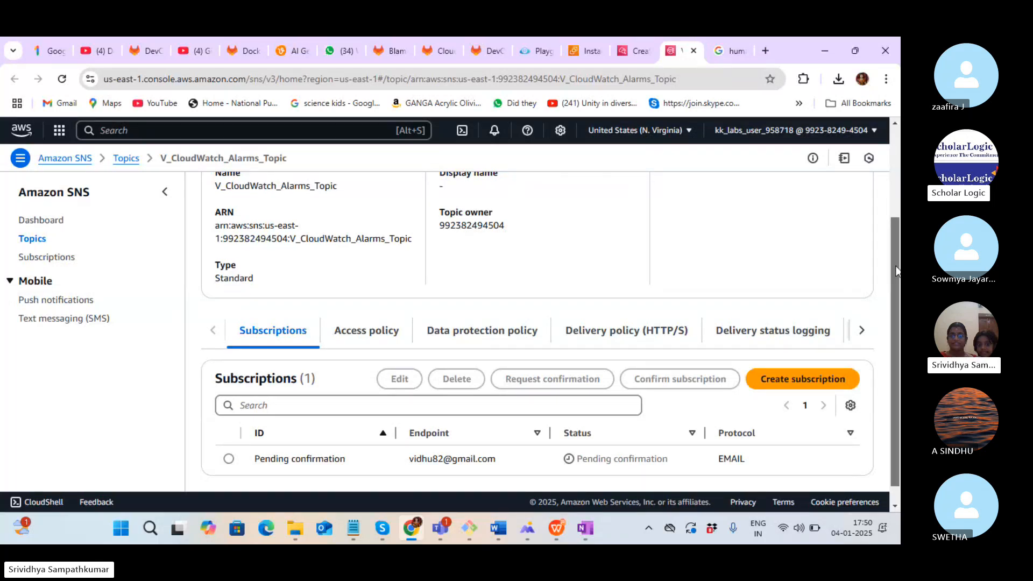
left_click_drag(898, 297, 900, 188)
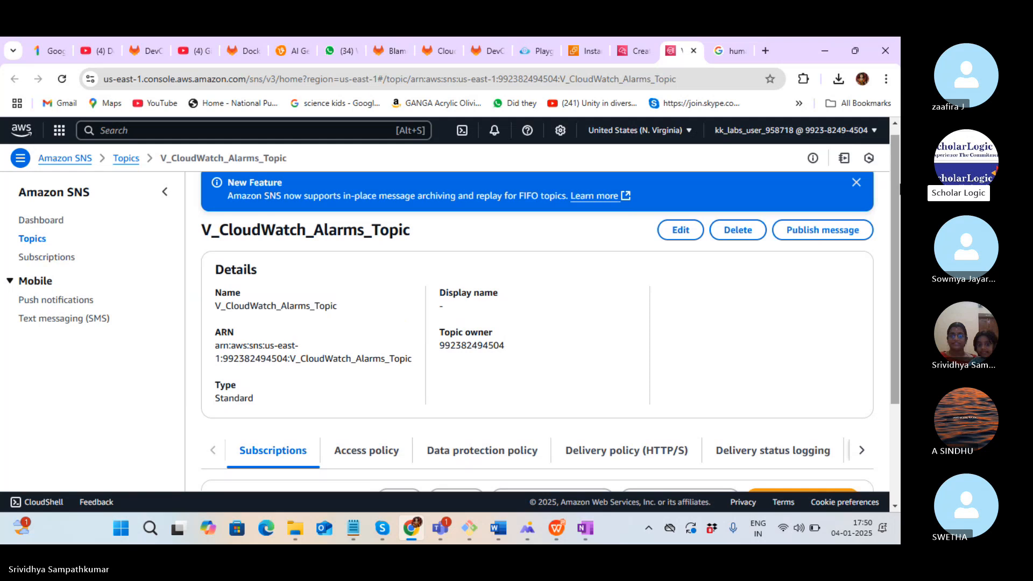
left_click_drag(900, 189, 900, 286)
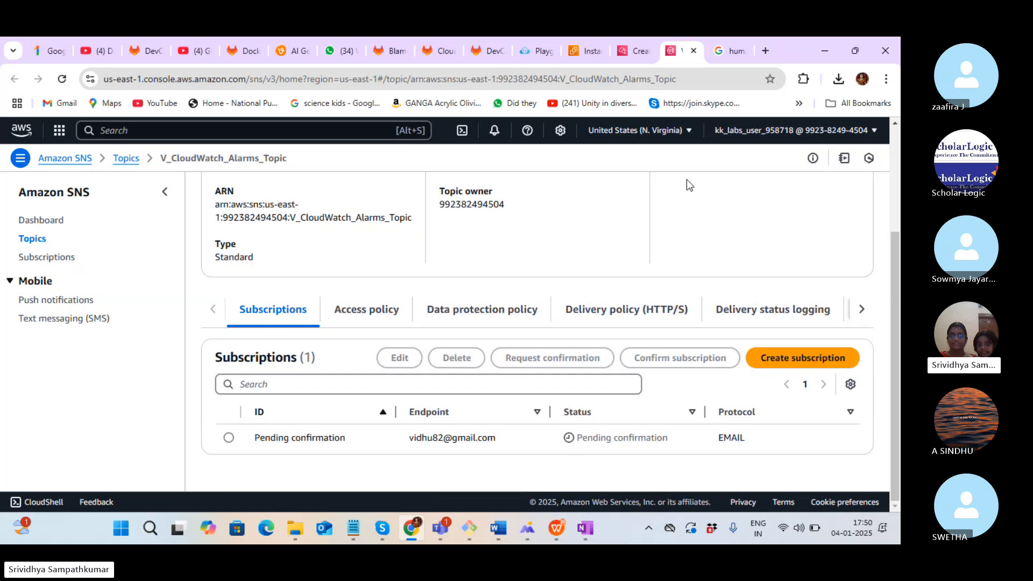
left_click(637, 53)
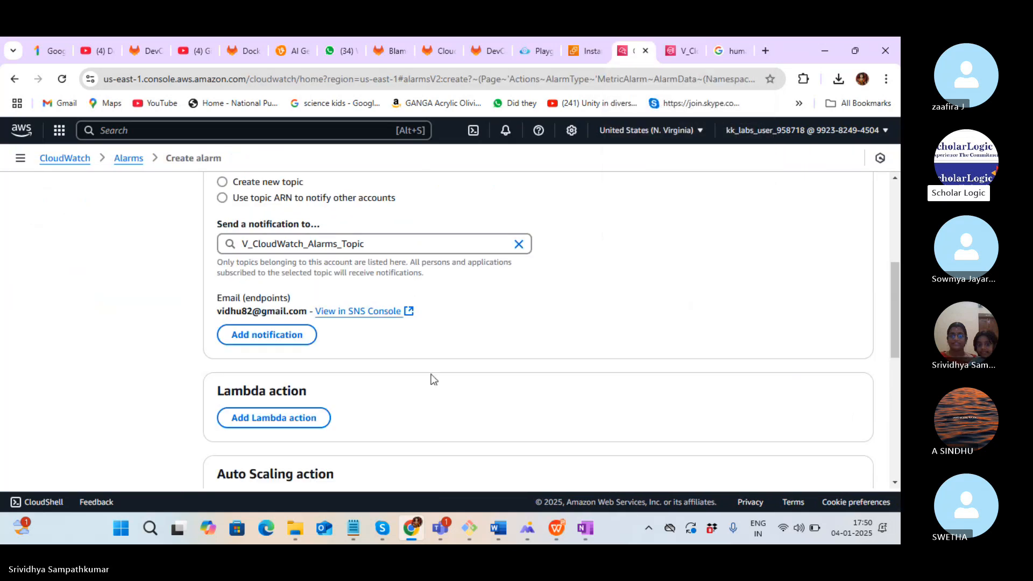
mouse_move(897, 304)
left_mouse_down()
mouse_move(899, 318)
mouse_move(898, 295)
left_mouse_up()
Confirm the SNS subscription through the AWS Notification email in Gmail, then return to the topic page
left_click(721, 49)
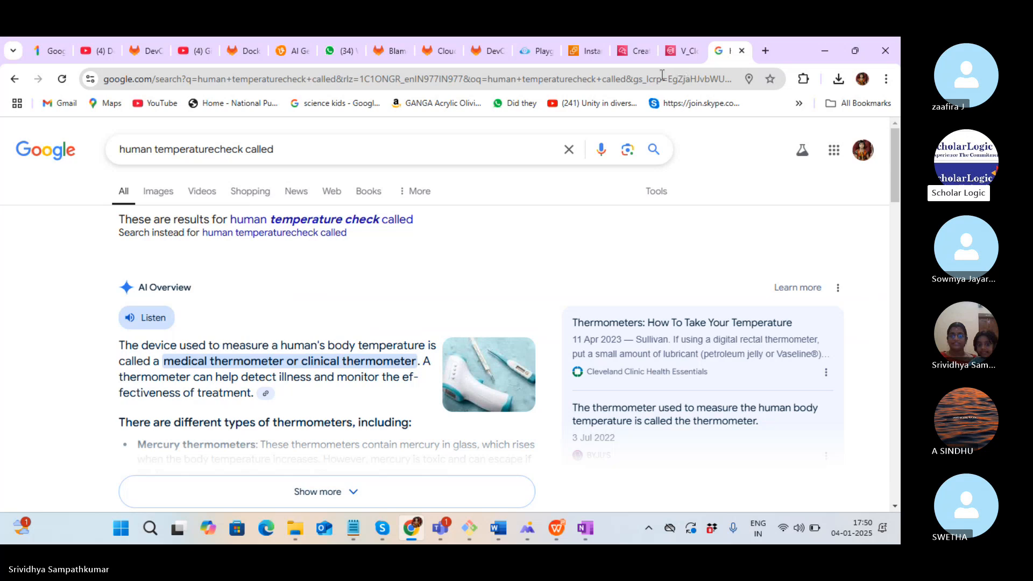
left_click(662, 79)
type("mail.google.com/mail/u/0/")
key("Return")
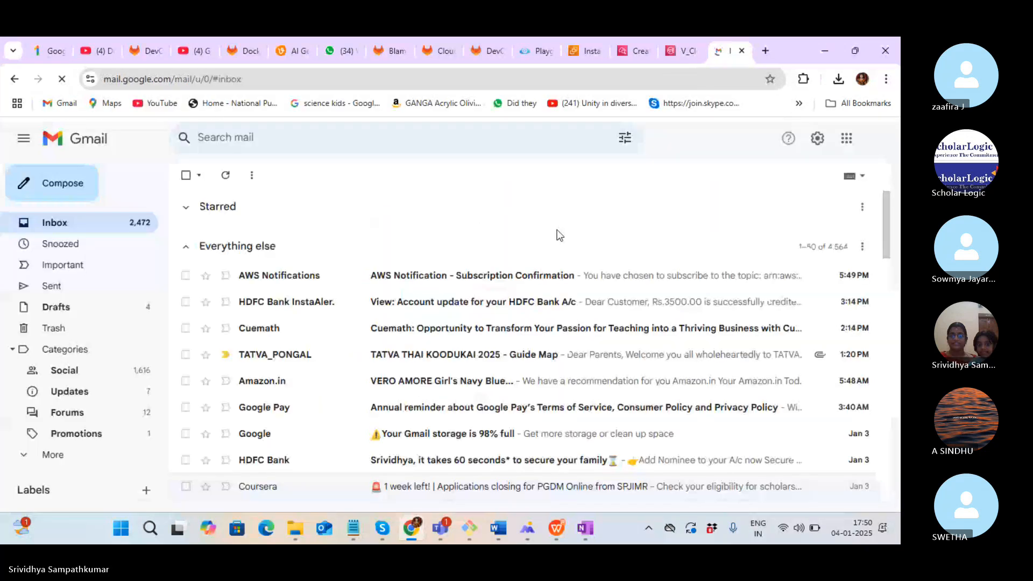
left_click(479, 277)
left_click(256, 329)
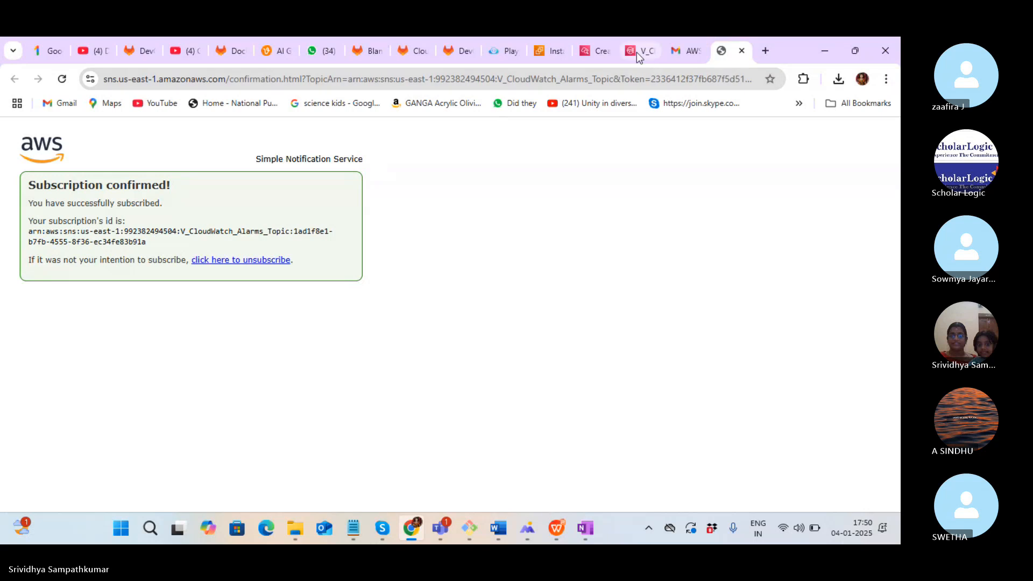
mouse_move(637, 53)
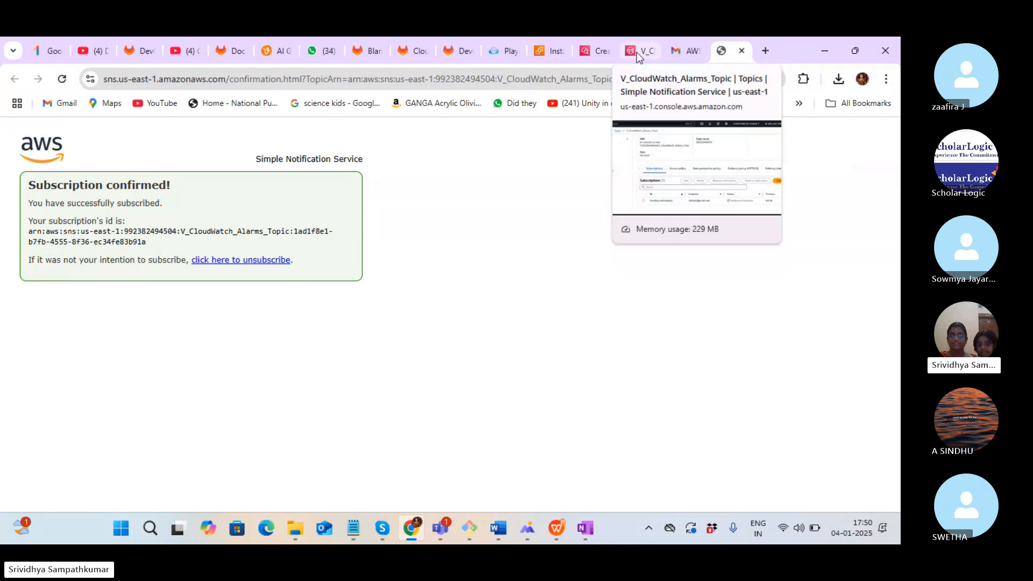
left_click(637, 52)
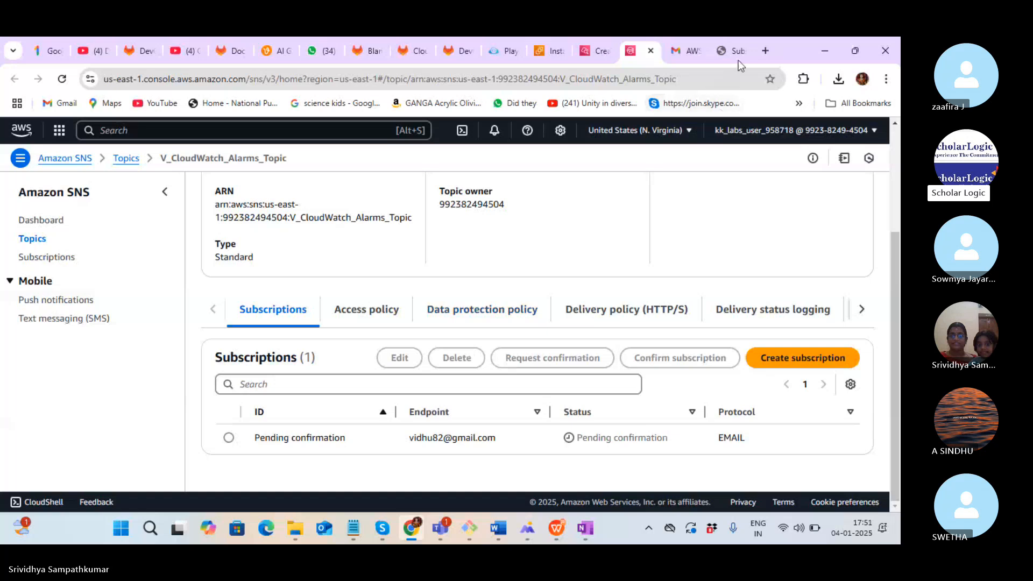
Reload the SNS topic page to verify the subscription reads Confirmed, then return to Create alarm
left_click(726, 51)
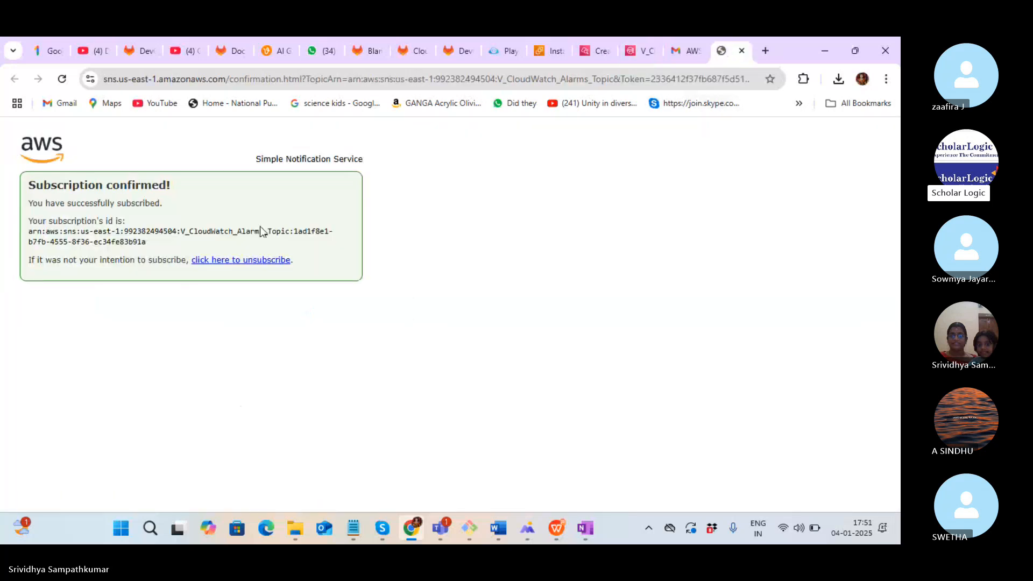
left_click(639, 53)
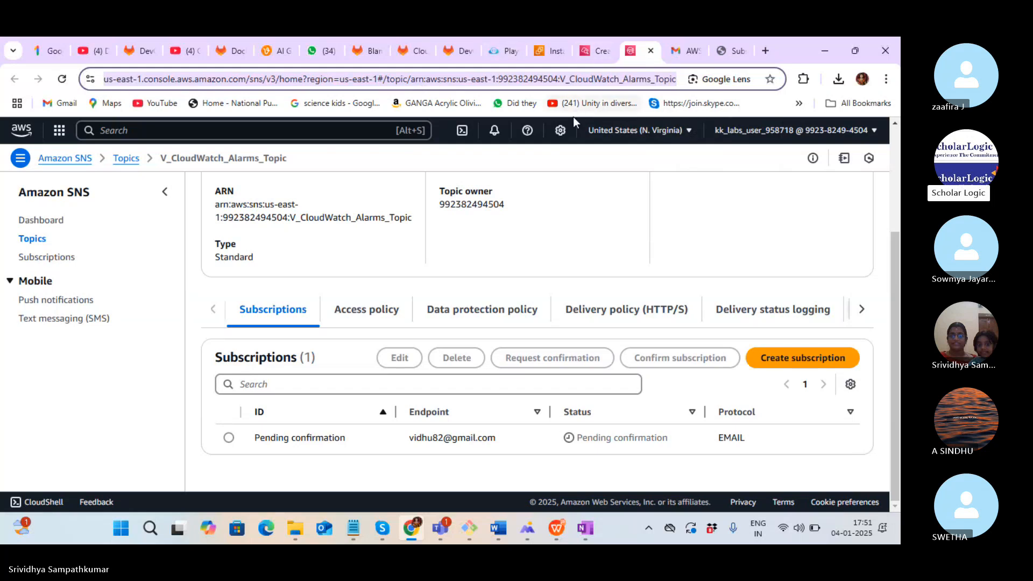
key("Return")
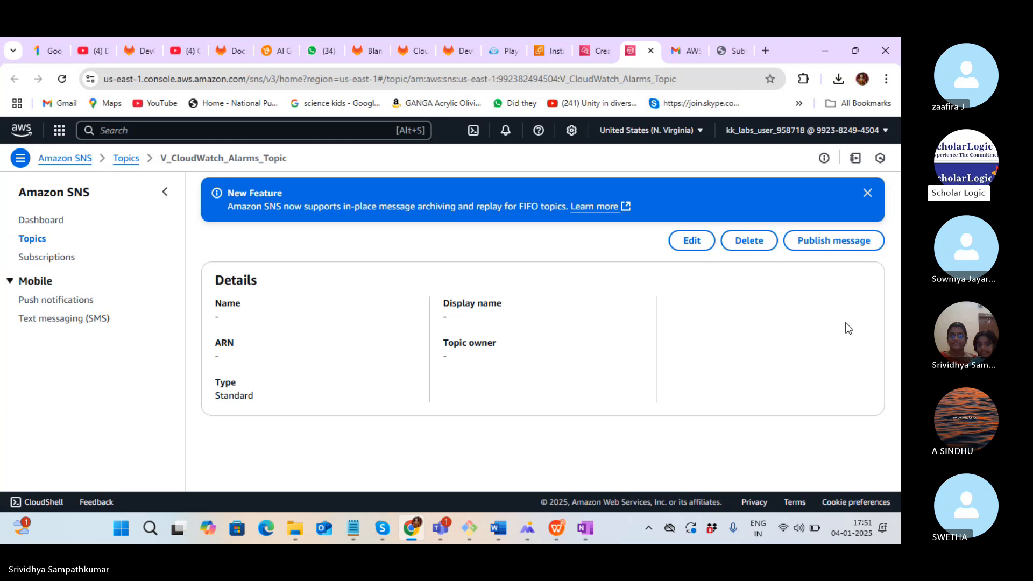
scroll(892, 313, "down", 2)
scroll(660, 442, "down", 1)
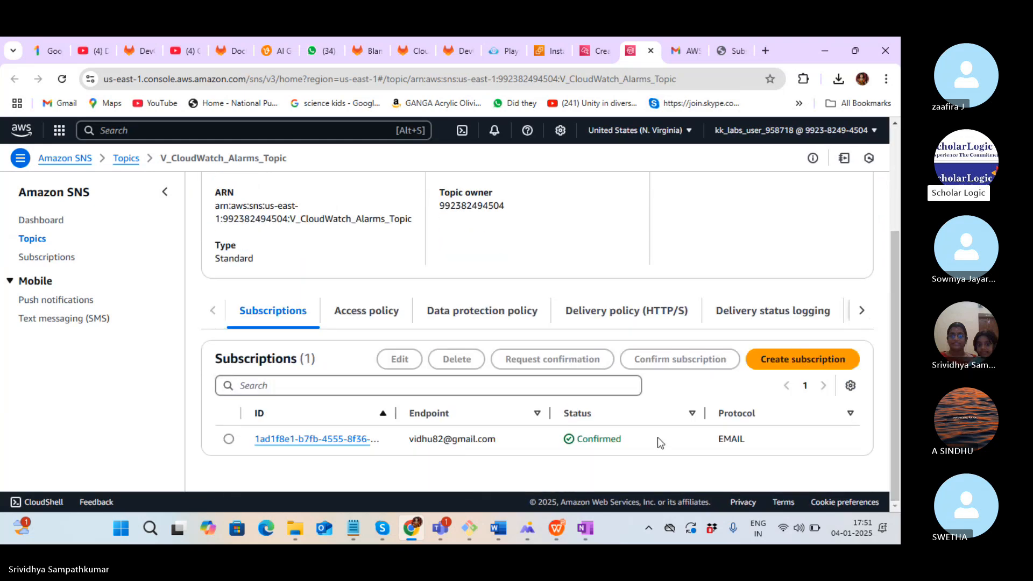
left_click(592, 47)
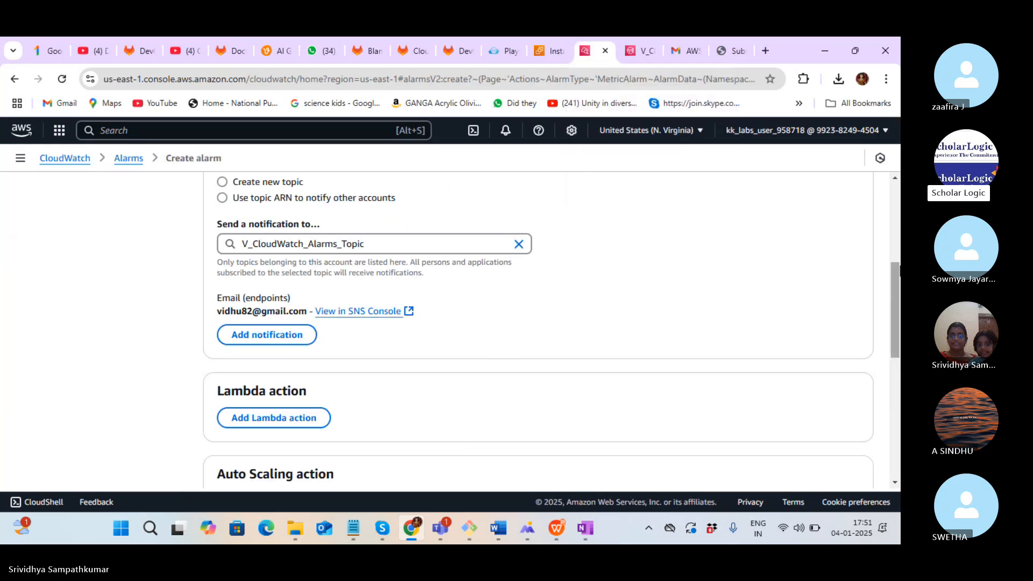
left_click_drag(889, 302, 900, 356)
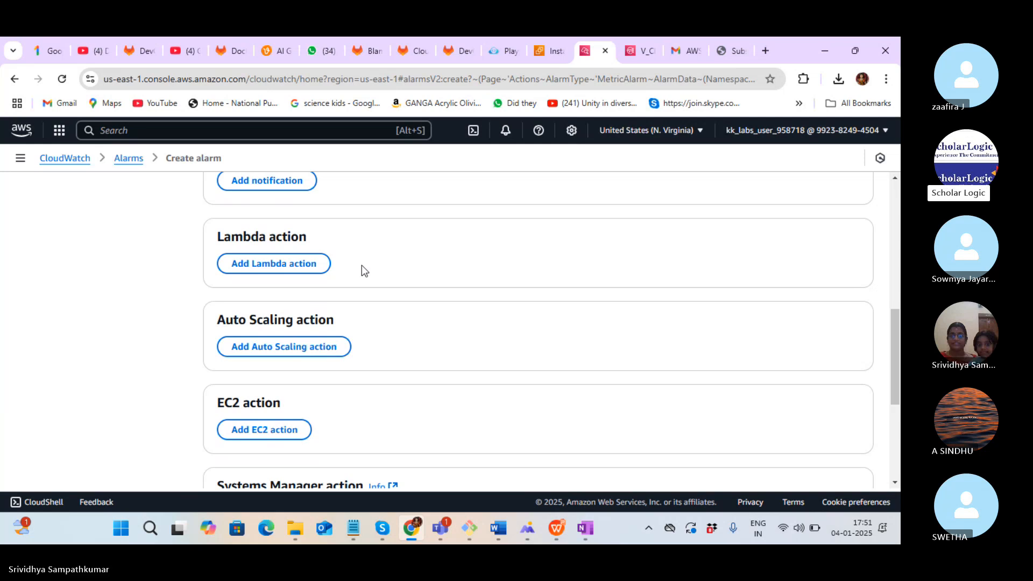
Add an EC2 action that stops instance i-08dc85dd9c1e7323f when the alarm is In alarm
left_click(278, 430)
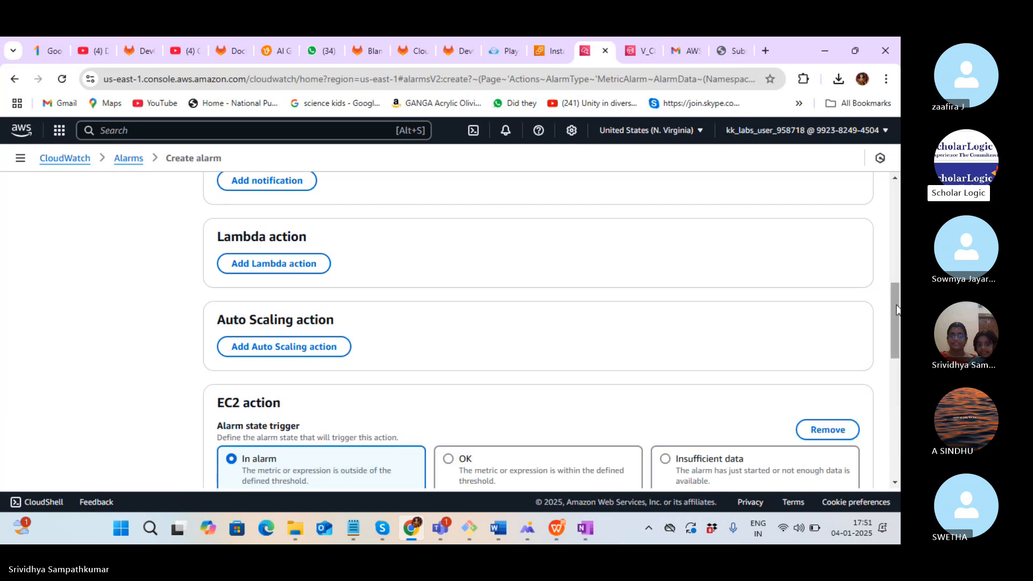
left_click_drag(895, 308, 897, 373)
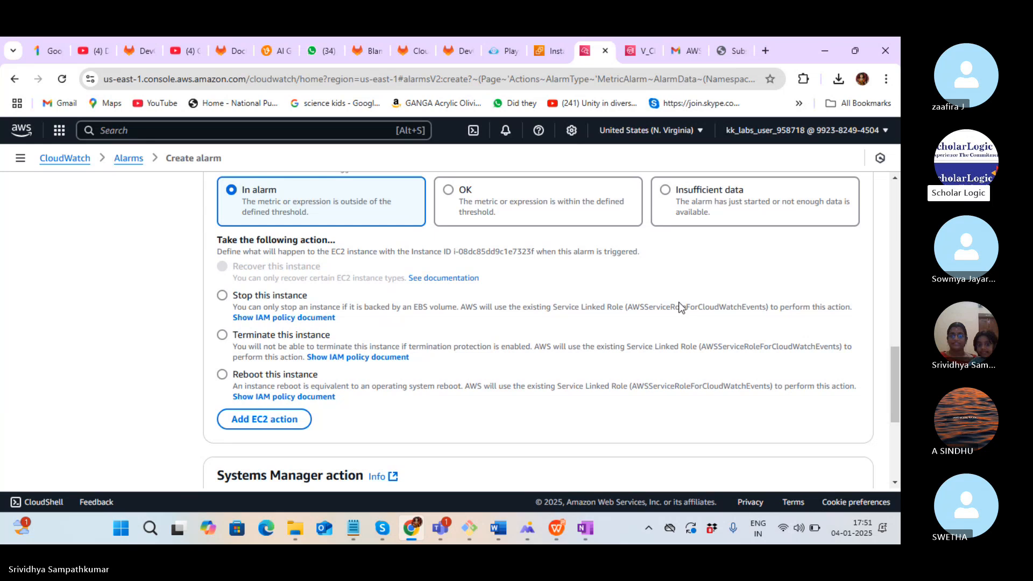
left_click(222, 294)
mouse_move(897, 396)
left_mouse_down()
mouse_move(898, 409)
mouse_move(900, 397)
left_mouse_up()
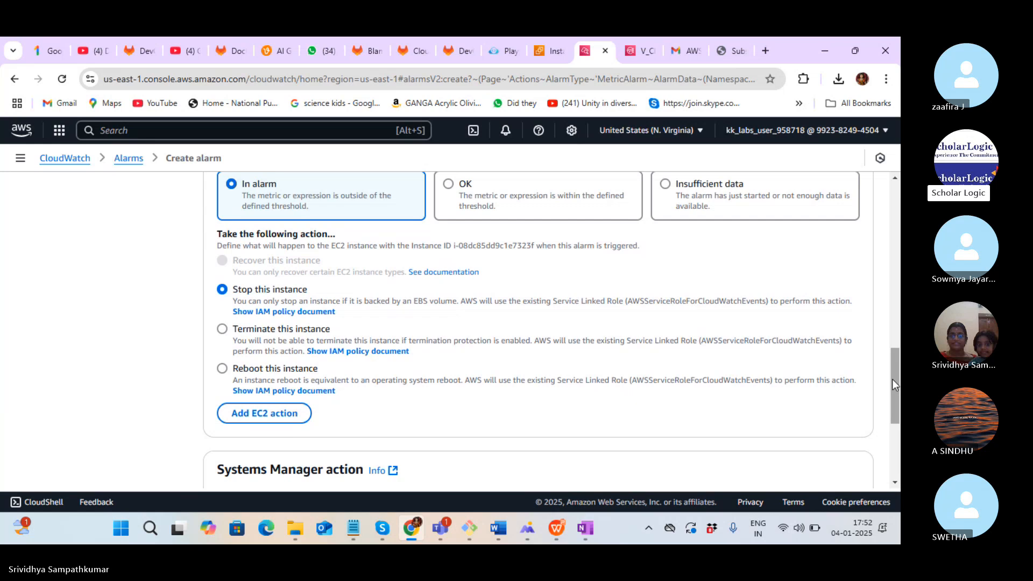
left_click_drag(893, 381, 899, 433)
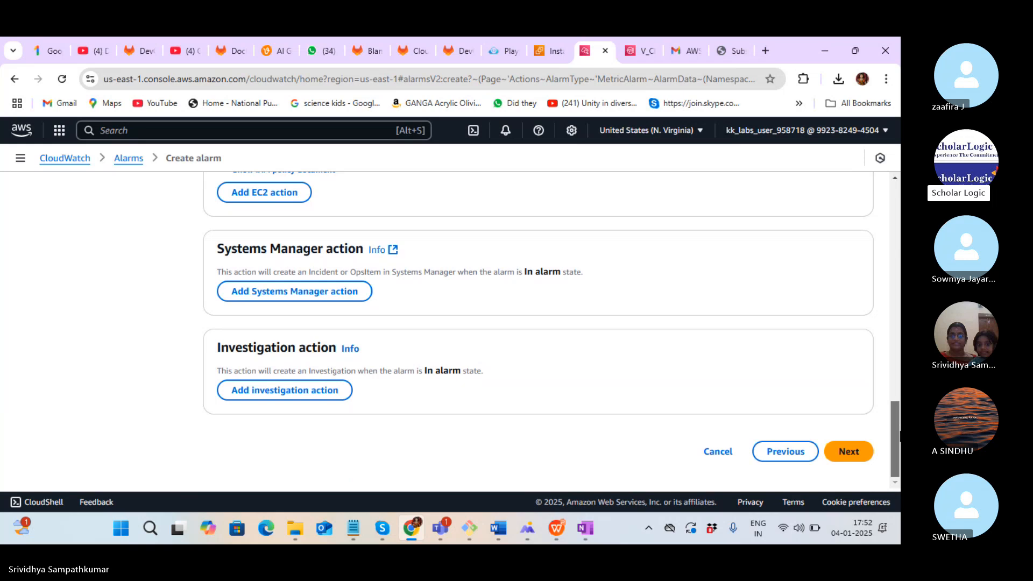
Advance to the name step and name the alarm V_CPU_Alarm with uppercase CPU
left_click(855, 452)
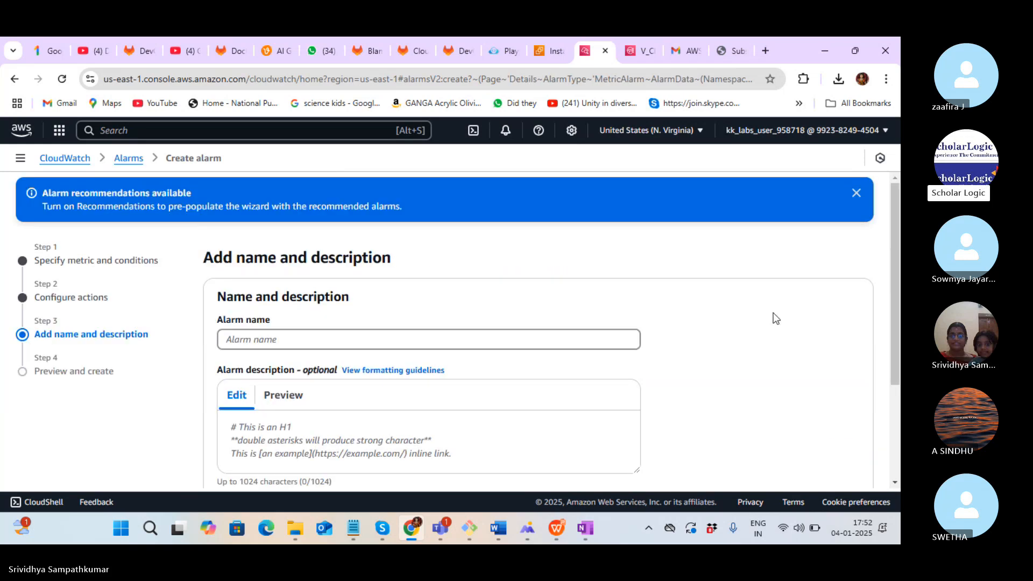
left_click(507, 348)
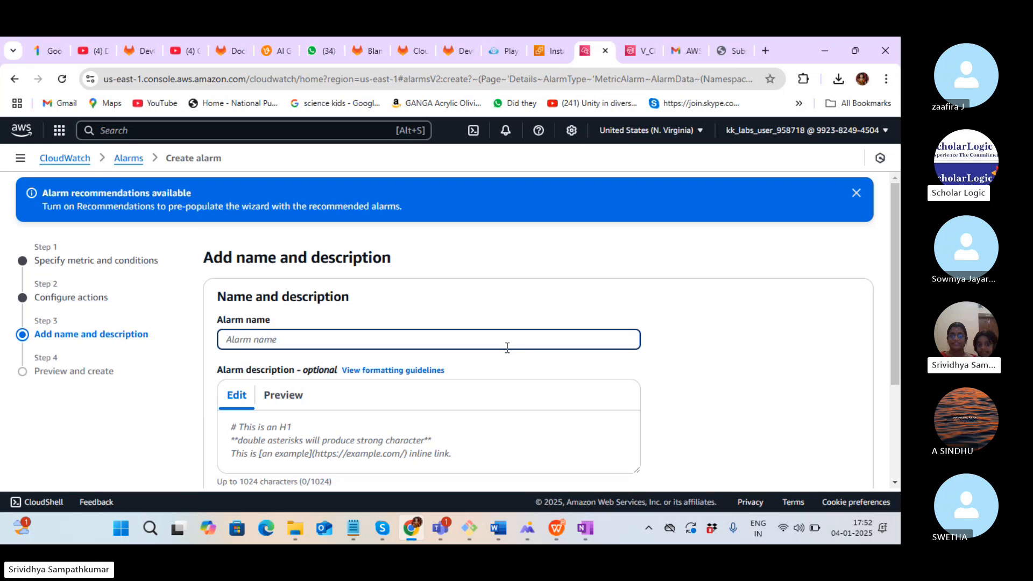
type("V")
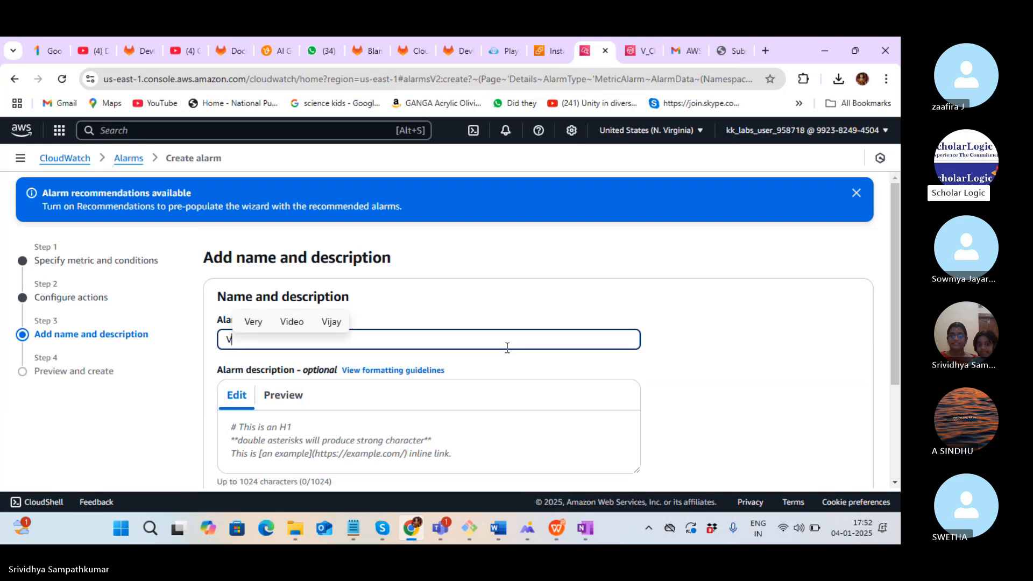
type("_CPU")
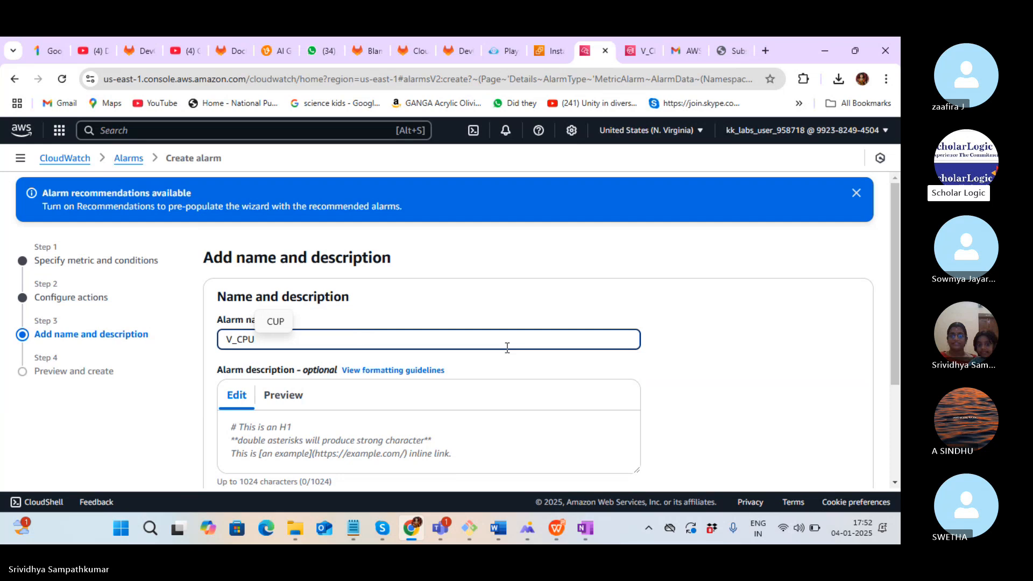
type("_")
key("BackSpace")
key("BackSpace")
key("BackSpace")
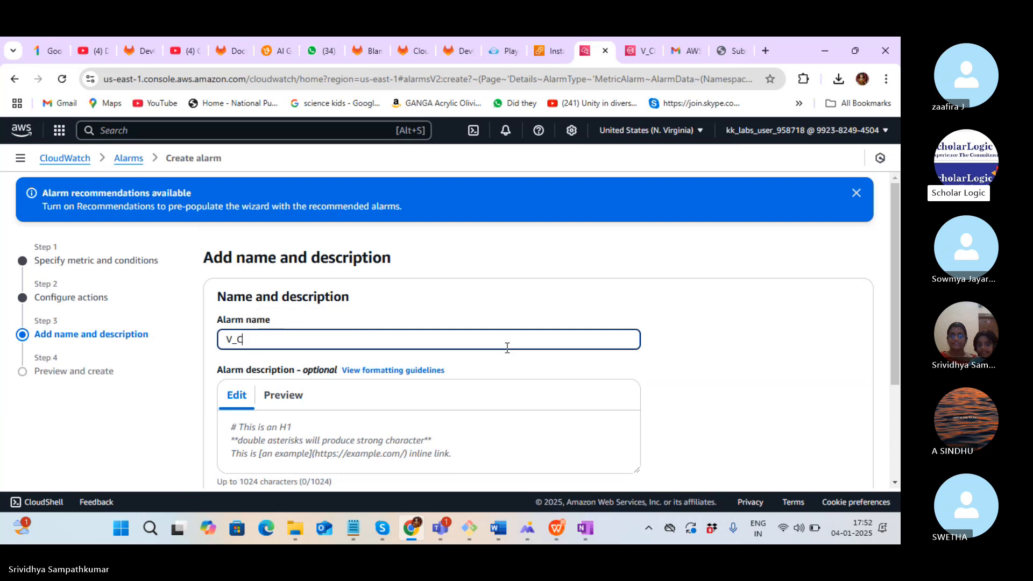
type("pu_Al")
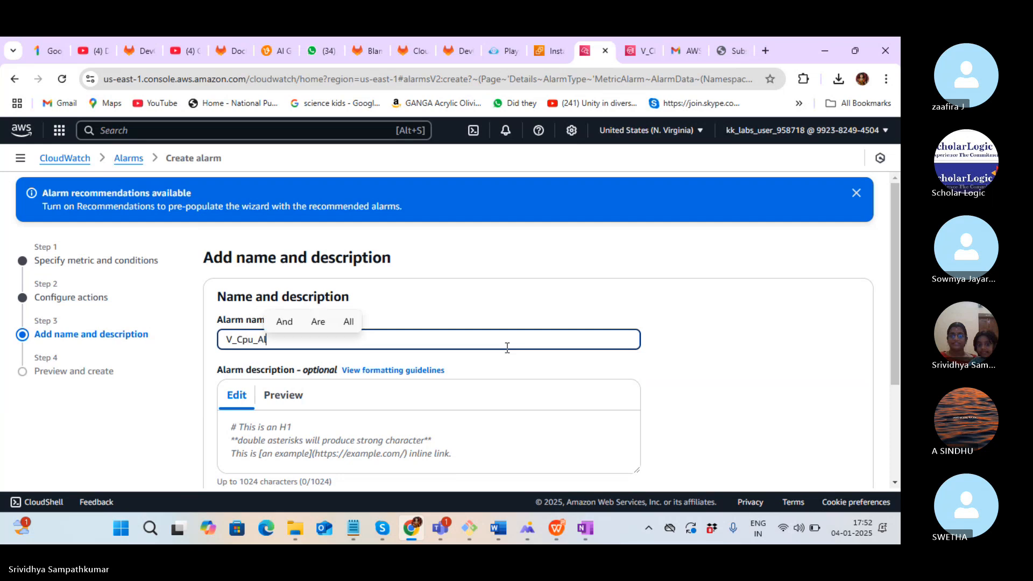
type("arm")
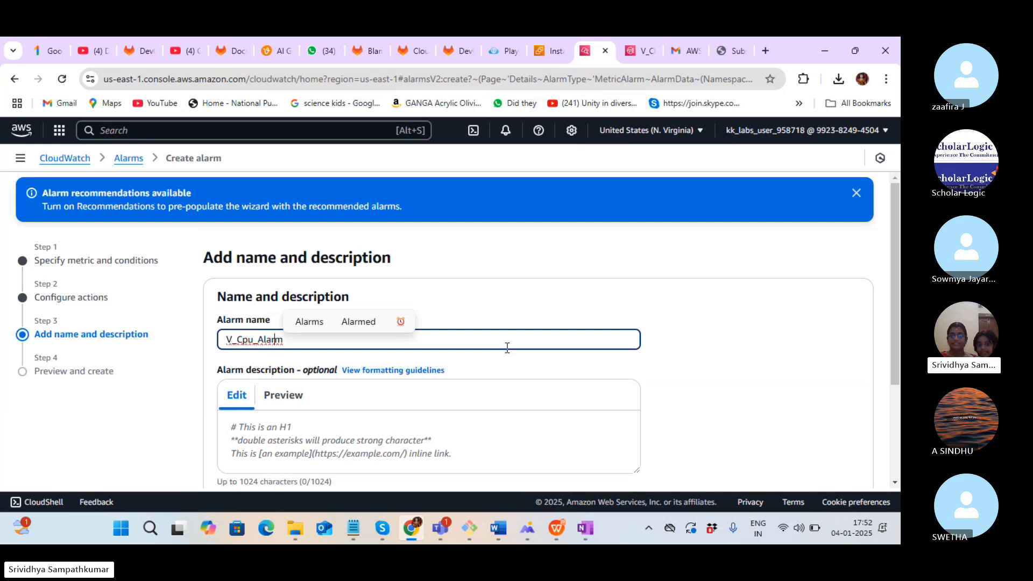
key("Left")
key("Left")
key("Left")
key("Left")
key("Left")
key("Left")
key("BackSpace")
key("BackSpace")
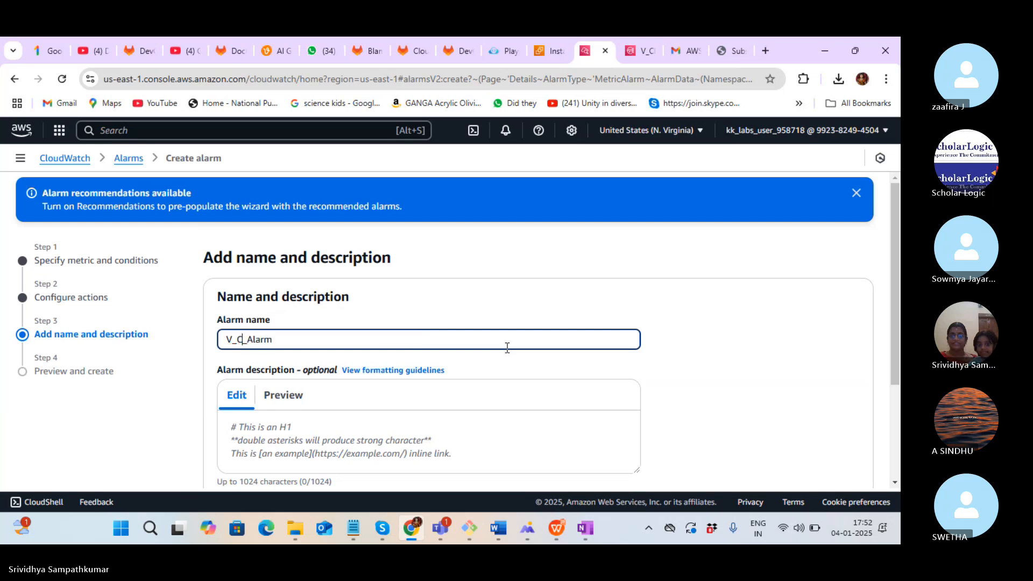
type("PU")
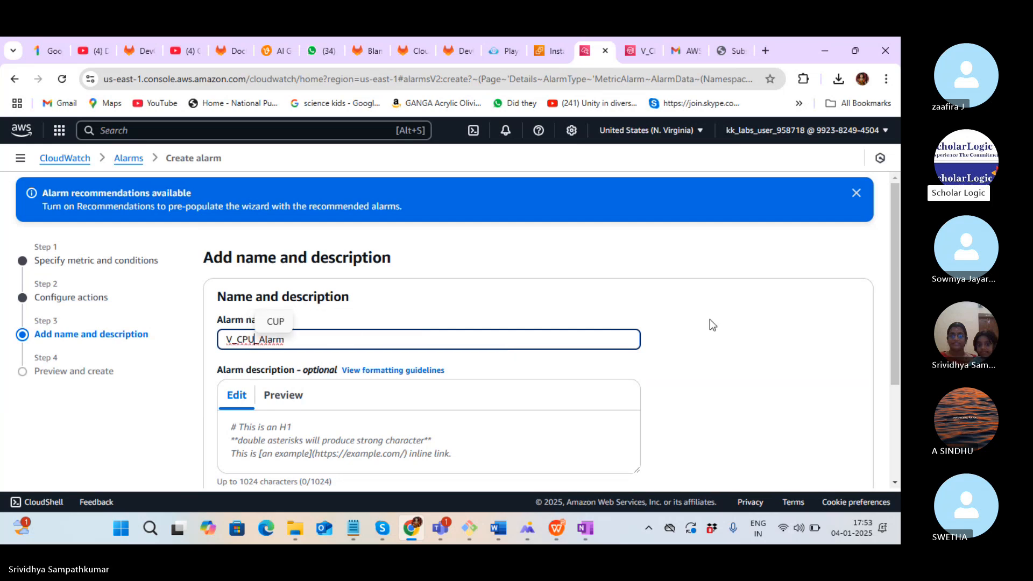
left_click(540, 321)
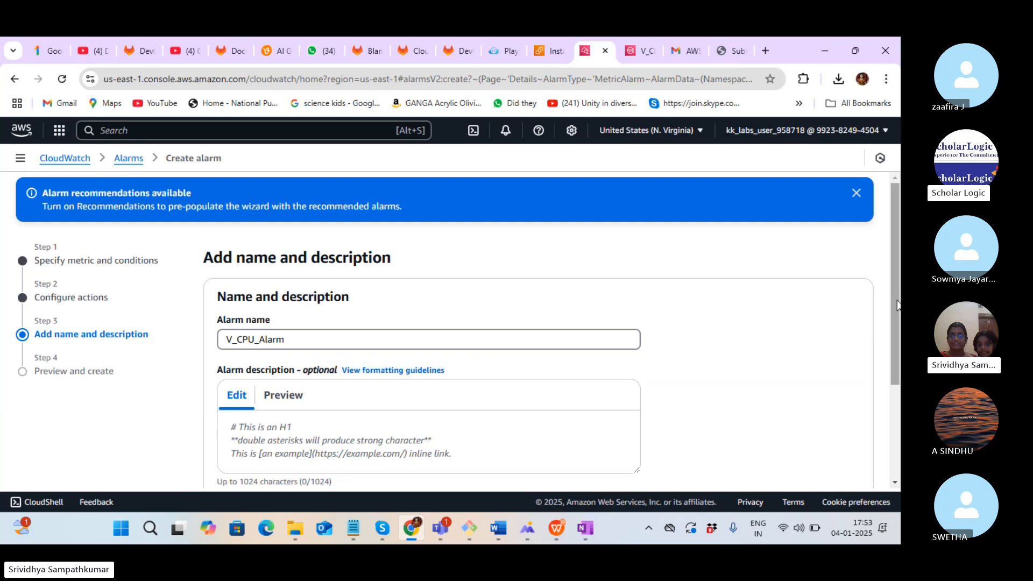
left_click_drag(891, 305, 842, 415)
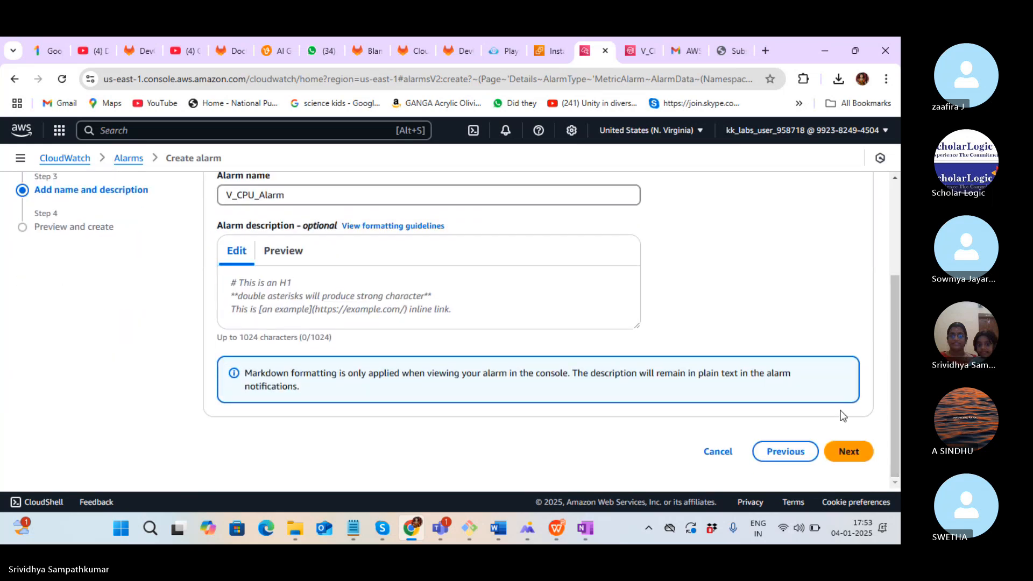
Review the alarm preview: CPUUtilization above 60, SNS notification, stop-instance action, name V_CPU_Alarm
left_click(849, 453)
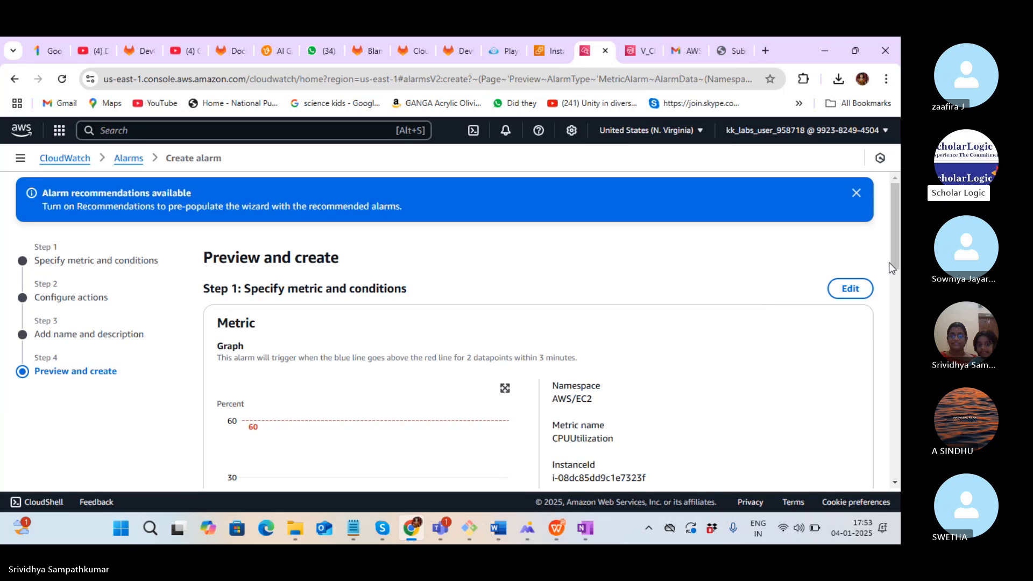
left_click_drag(895, 228, 899, 264)
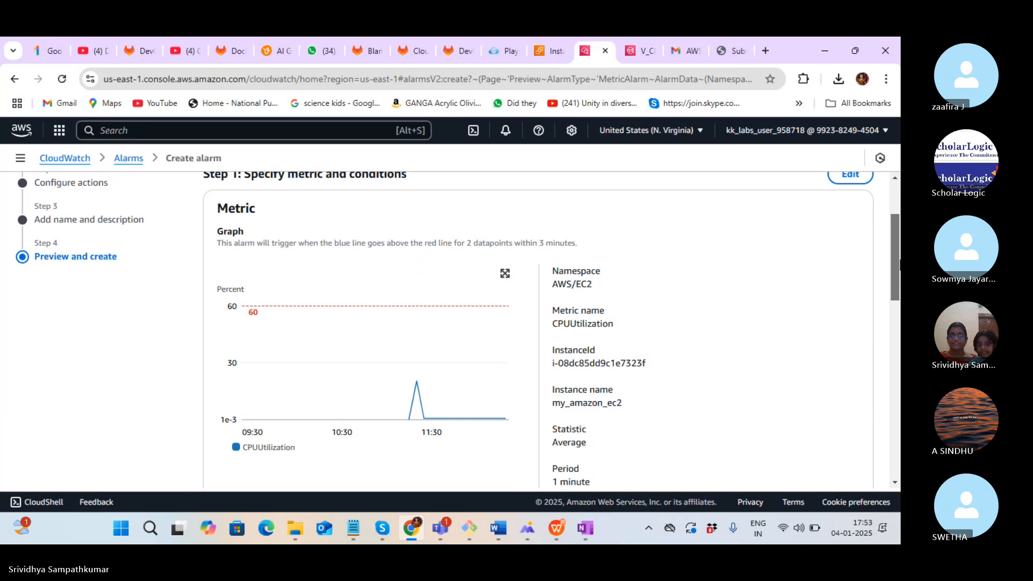
left_click_drag(900, 264, 900, 266)
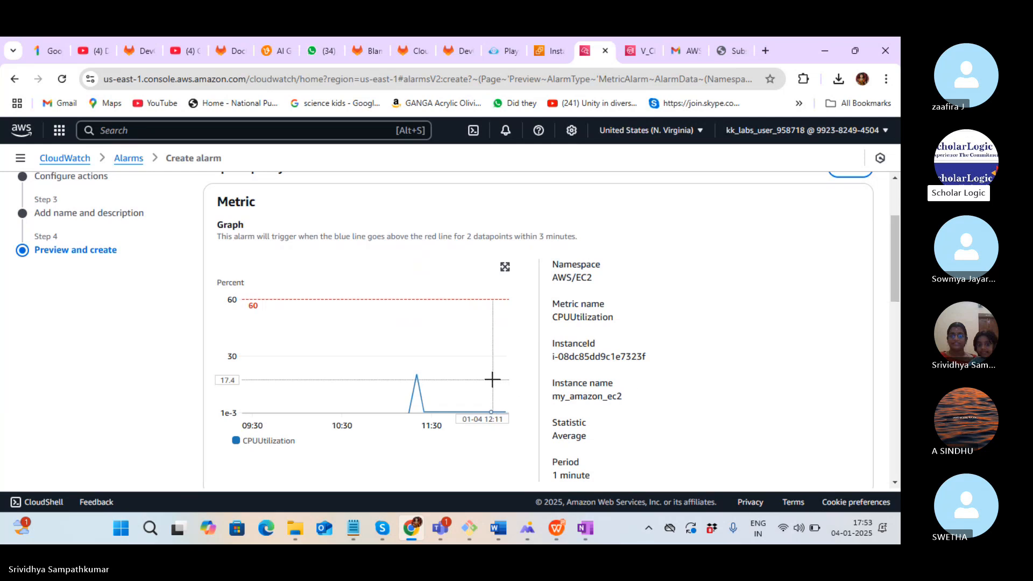
mouse_move(417, 391)
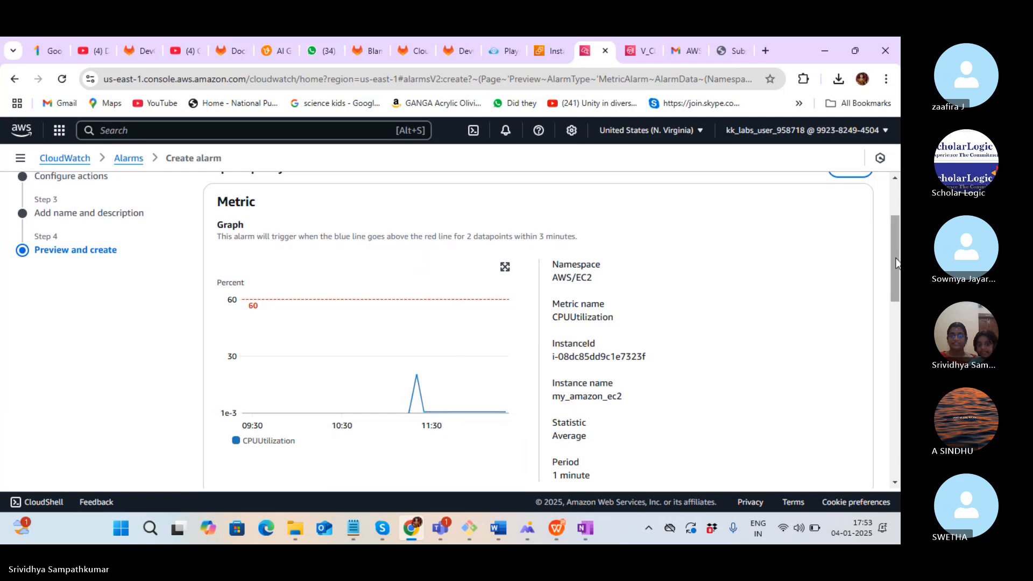
left_click_drag(897, 259, 899, 431)
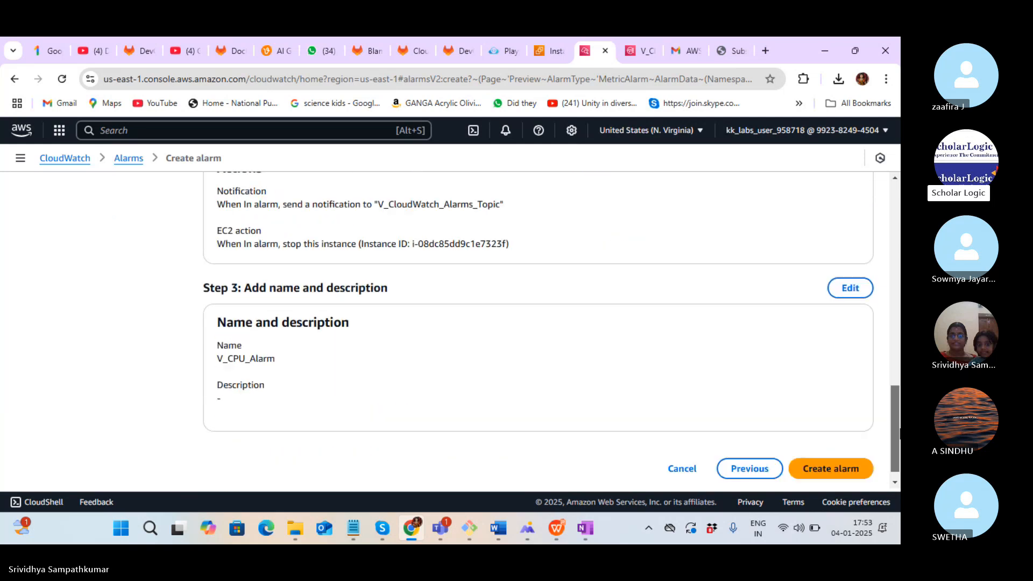
Create V_CPU_Alarm and return to the EC2 SSH terminal
left_click(831, 468)
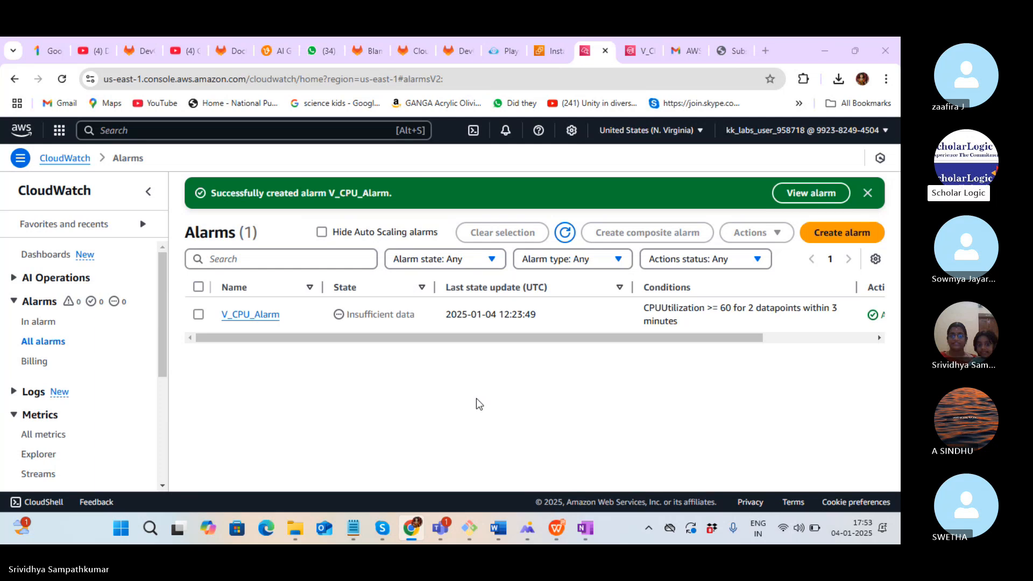
key("alt+Tab")
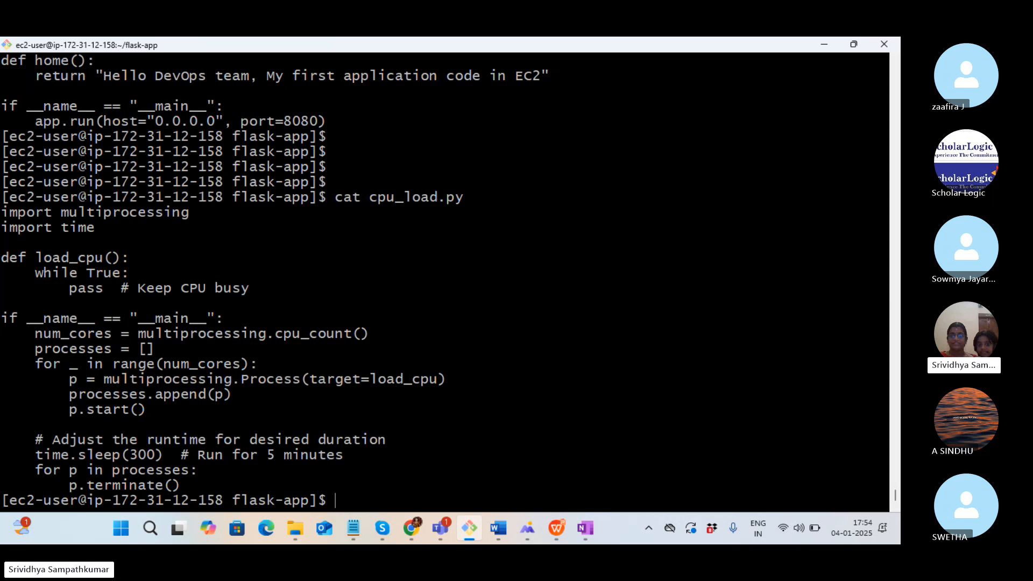
Discard the unfinished cpu_load.py command and log out of the EC2 SSH session
type("py")
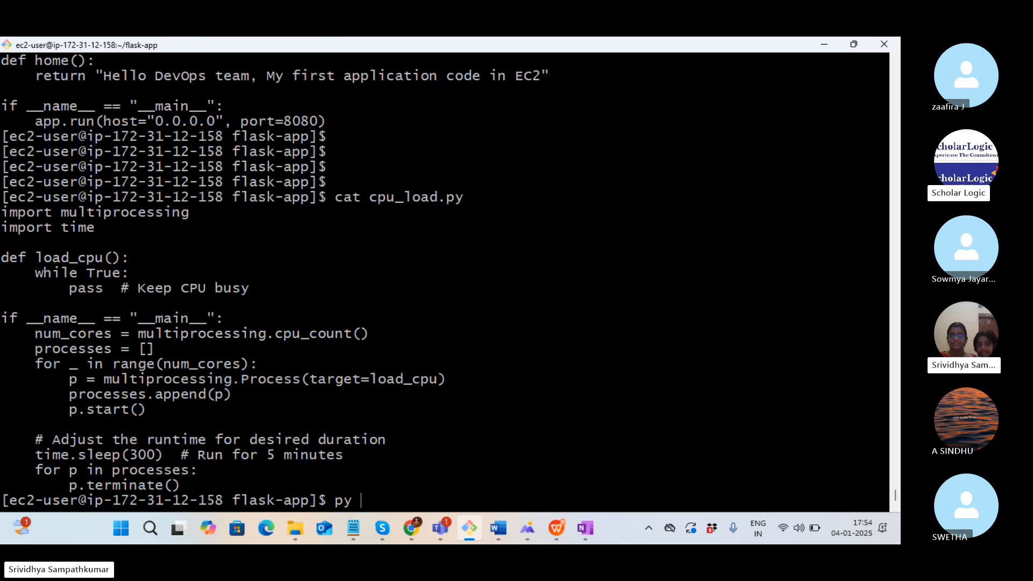
type(" cpu_load.")
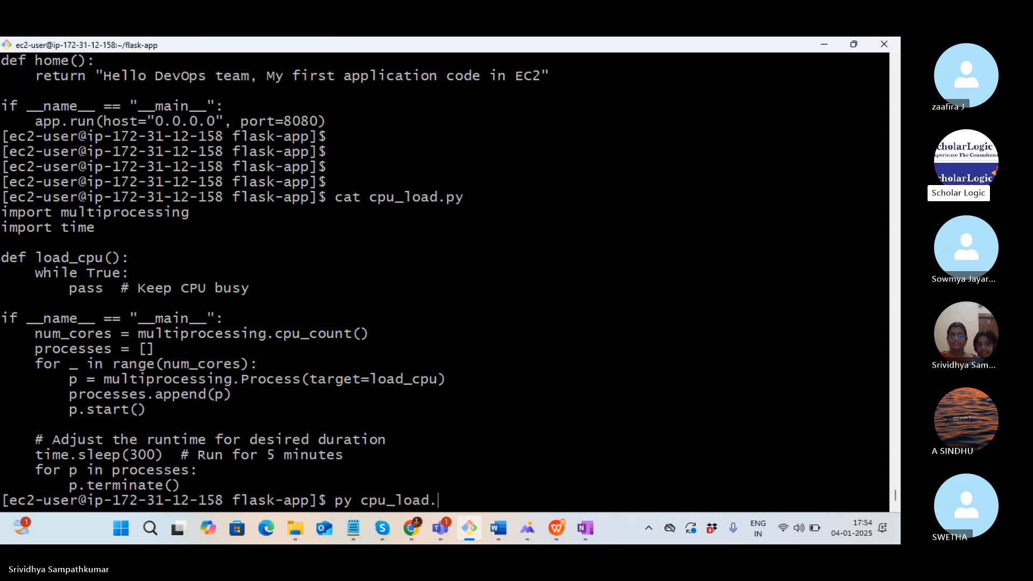
type("py")
key("BackSpace")
key("BackSpace")
key("BackSpace")
key("BackSpace")
key("BackSpace")
key("BackSpace")
key("BackSpace")
key("BackSpace")
key("BackSpace")
key("BackSpace")
key("BackSpace")
key("BackSpace")
key("BackSpace")
key("BackSpace")
key("ctrl+c")
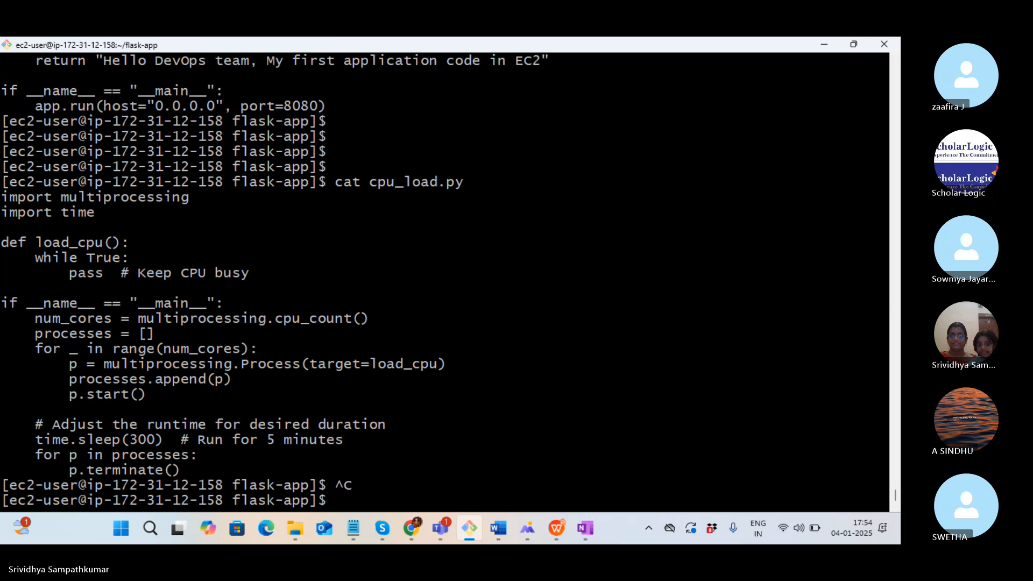
key("ctrl+d")
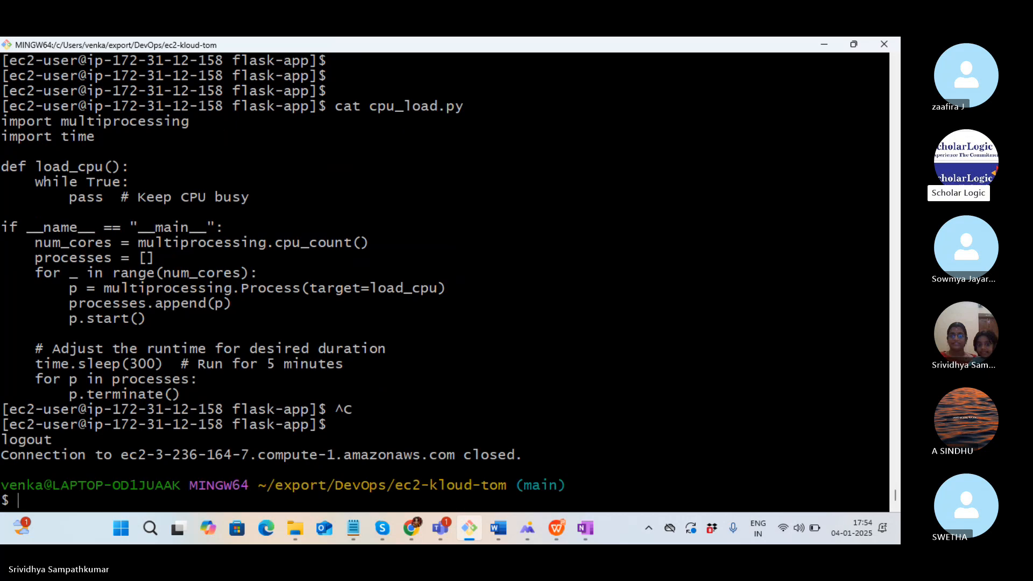
Recall the ssh login command at the local prompt and select it for copying
key("Up")
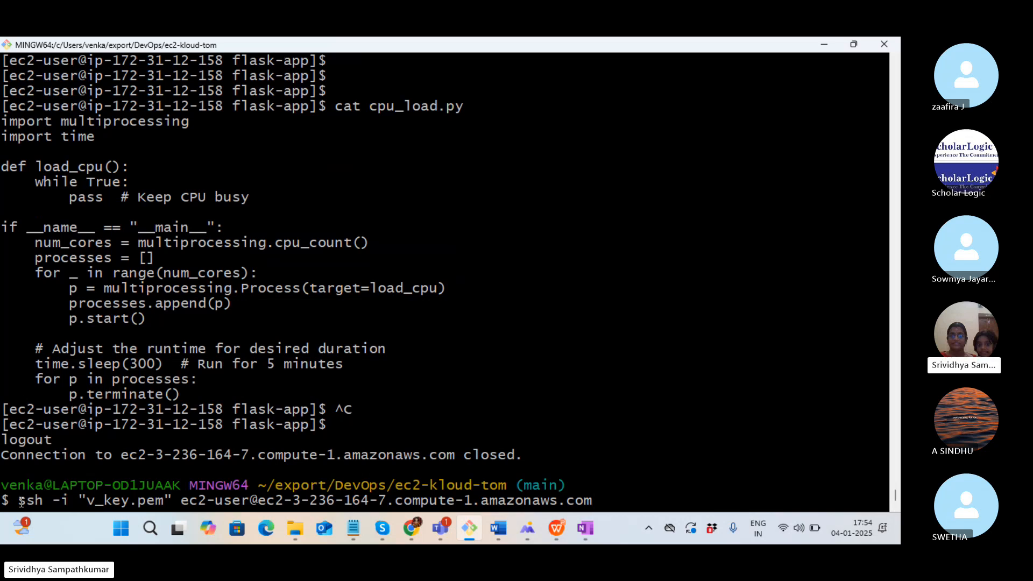
left_click_drag(19, 500, 593, 503)
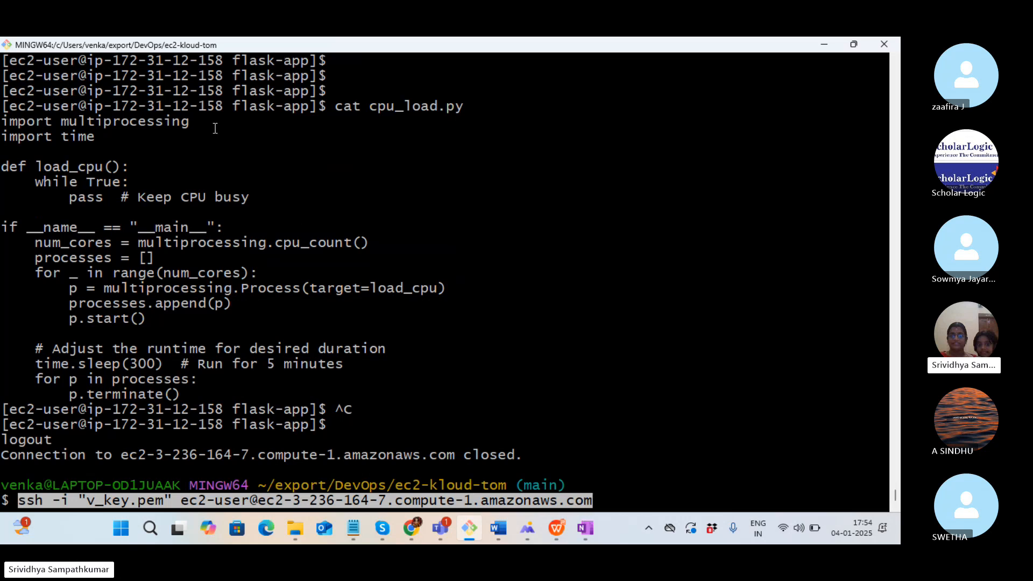
key("alt+Tab")
key("super")
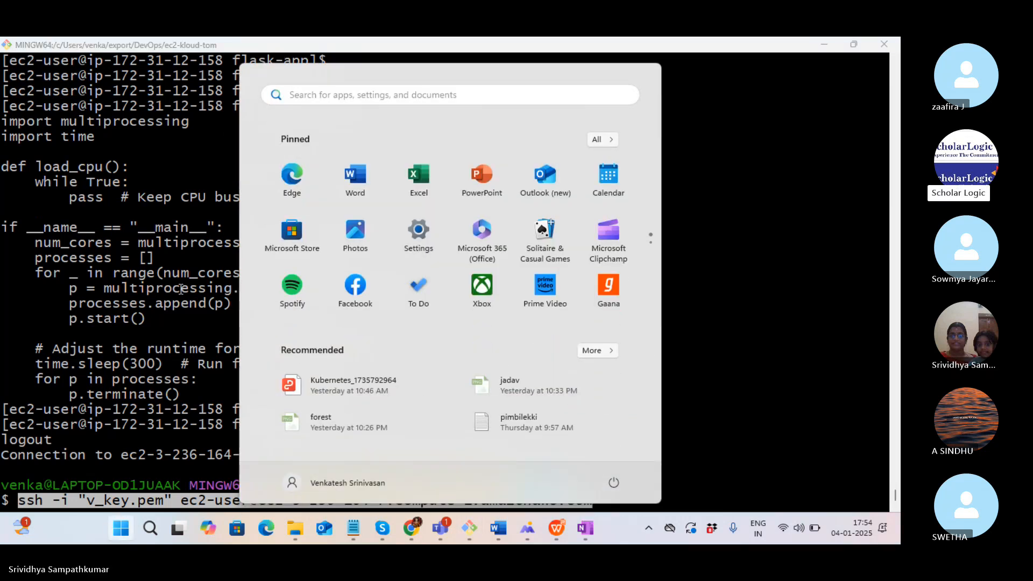
Launch a new Git Bash window and run the pasted ssh login command
type("git")
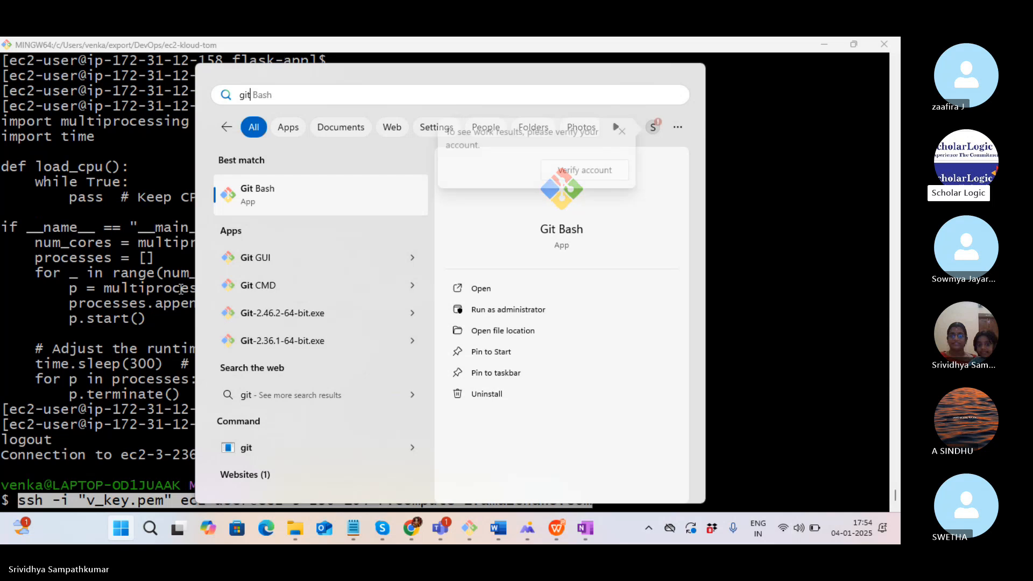
key("Return")
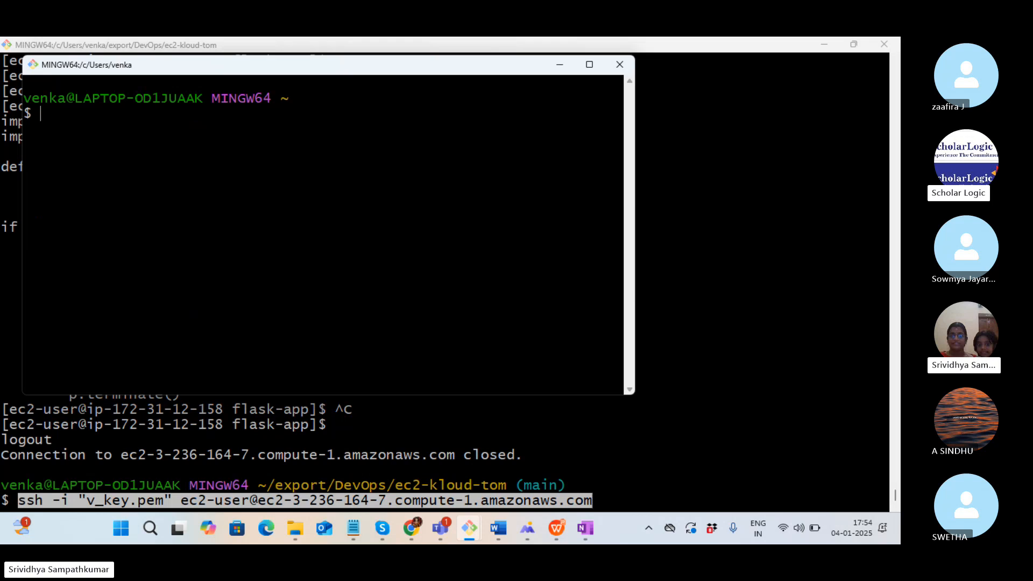
key("shift+Insert")
key("Return")
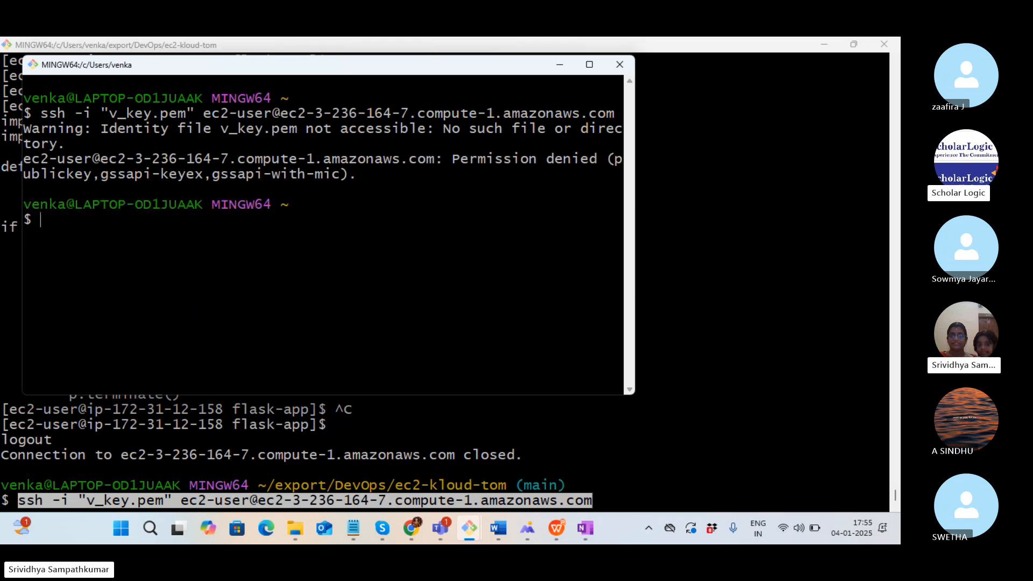
From export/DevOps/ec2-kloud-tom, connect to the EC2 instance over SSH with the pasted command
type("cd export/")
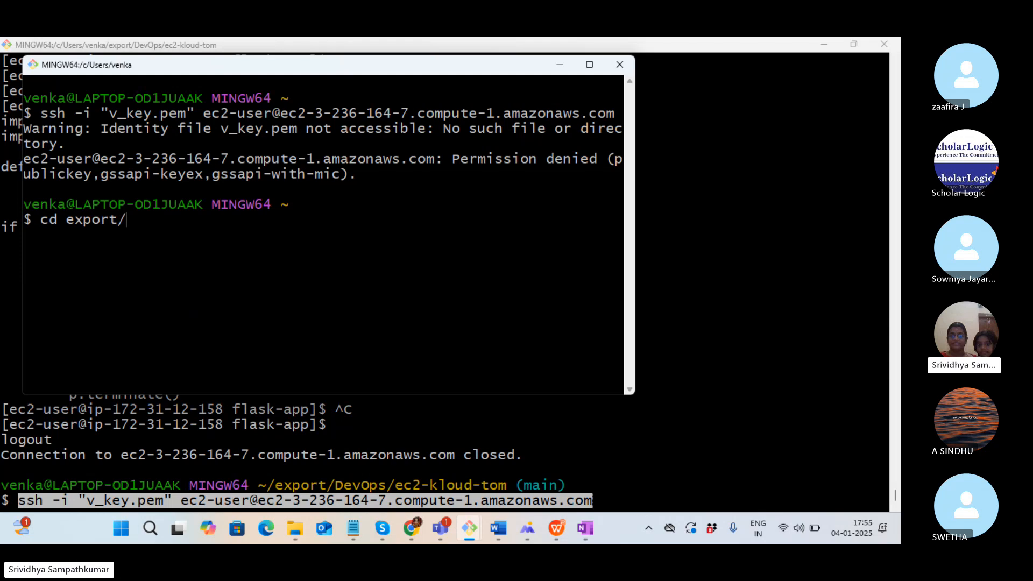
type("D")
key("Tab")
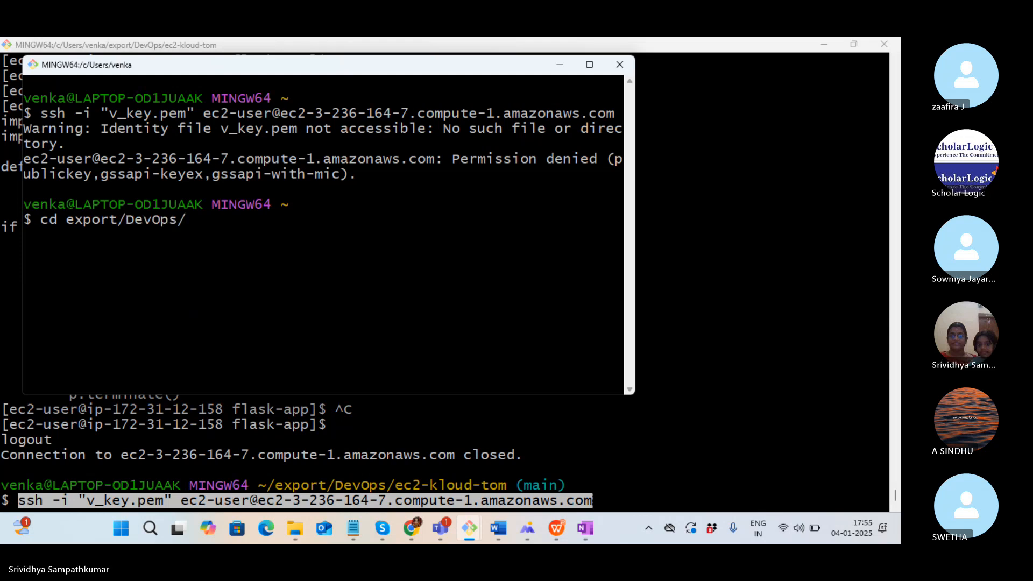
type("e")
key("Tab")
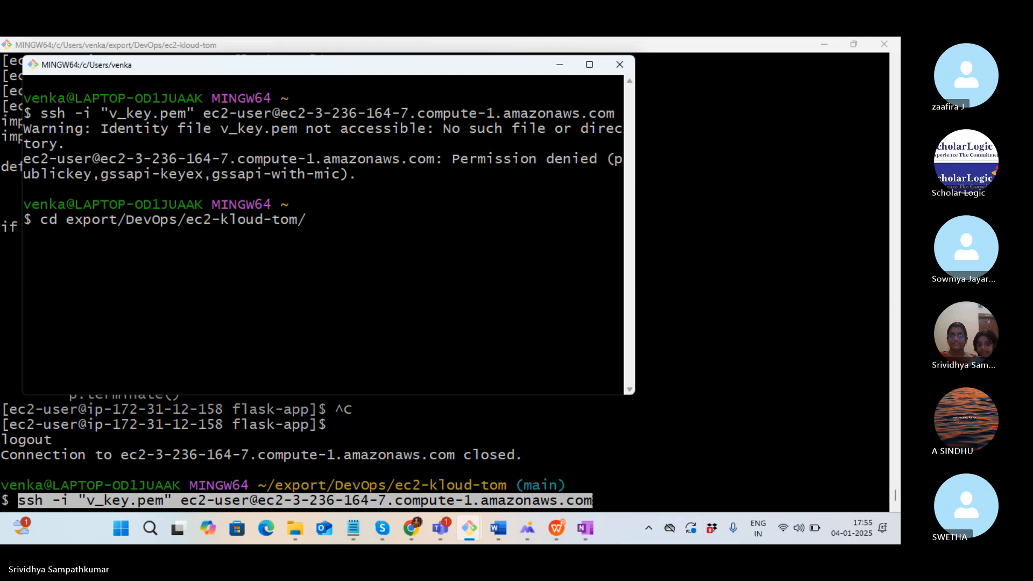
key("Return")
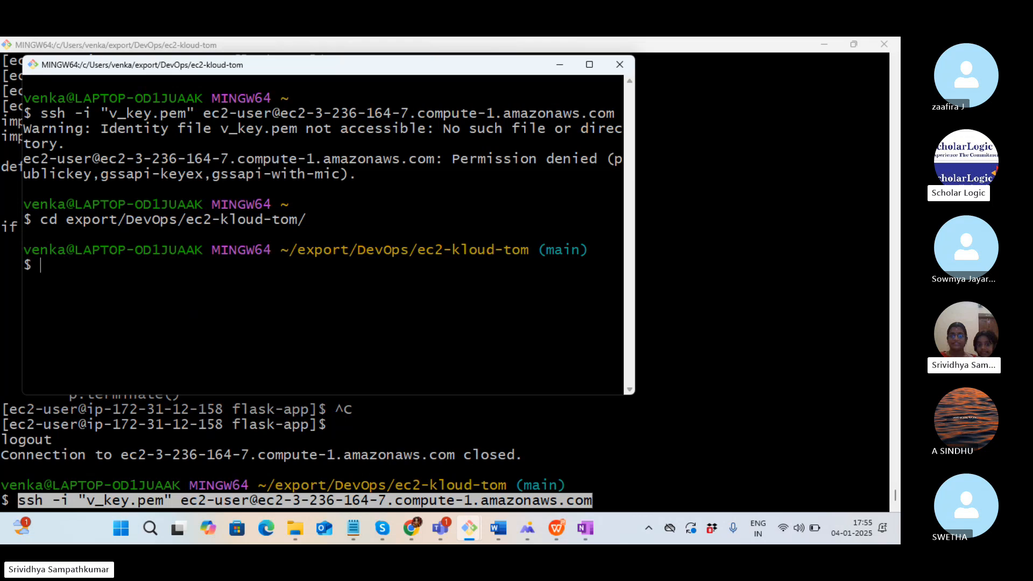
middle_click(132, 119)
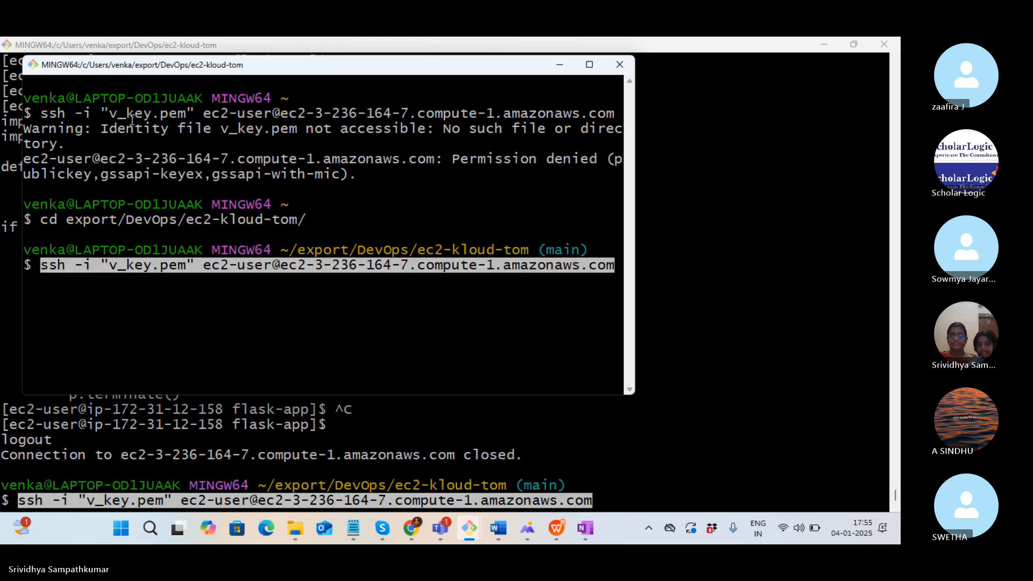
key("Return")
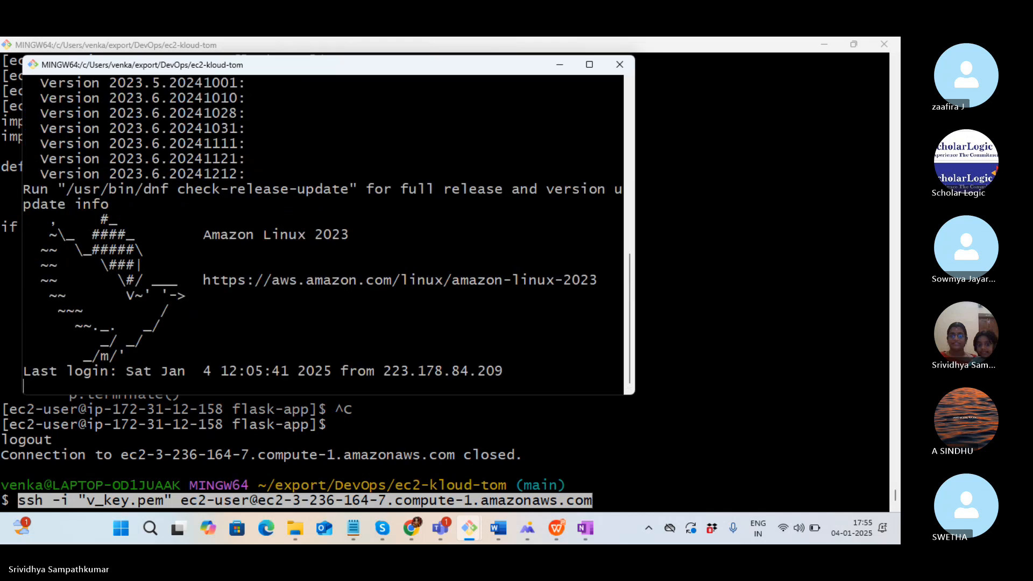
key("alt+Tab")
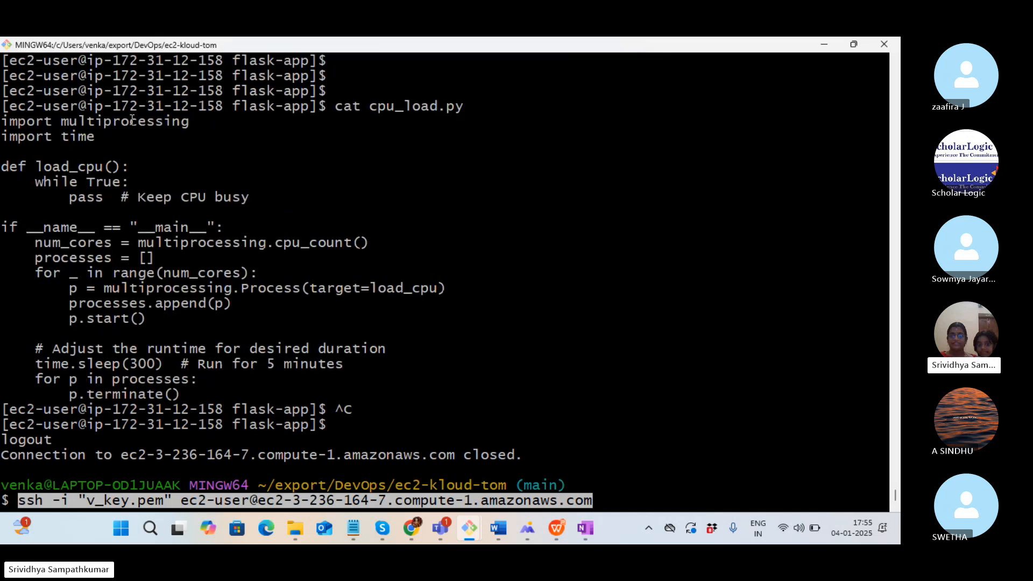
Reconnect the original terminal to the EC2 instance over SSH
key("Return")
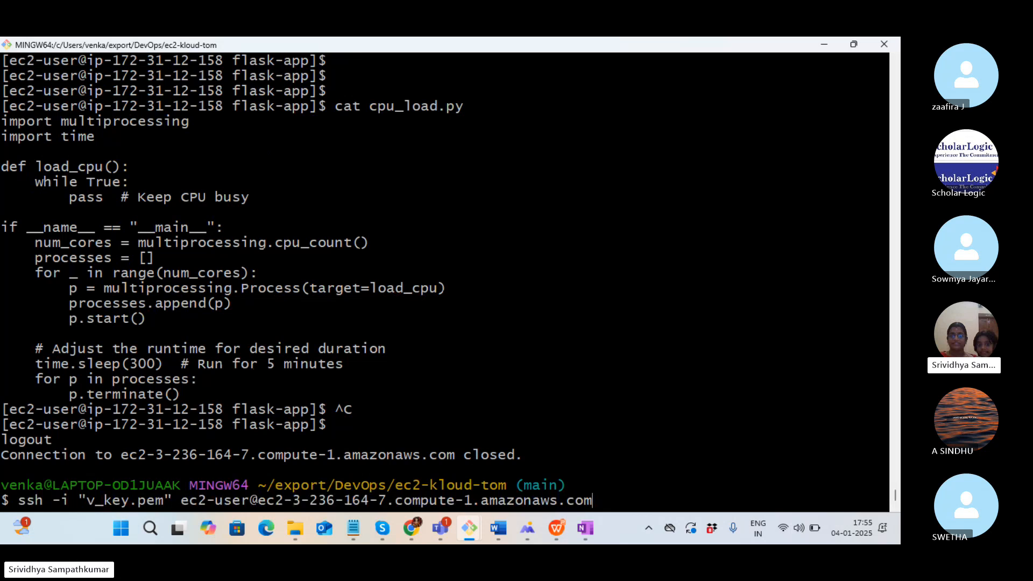
key("alt+Tab")
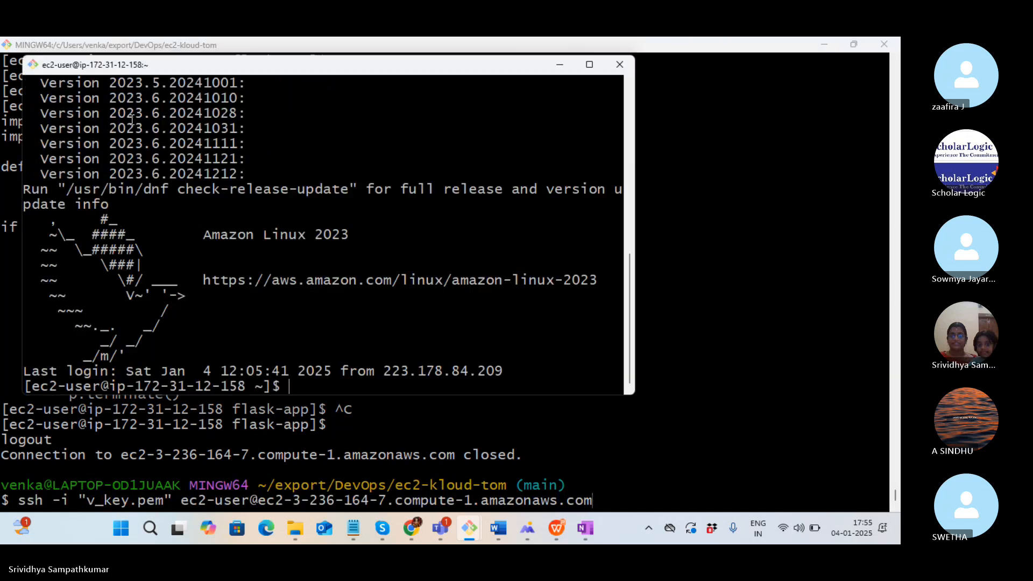
key("alt+Tab")
key("Return")
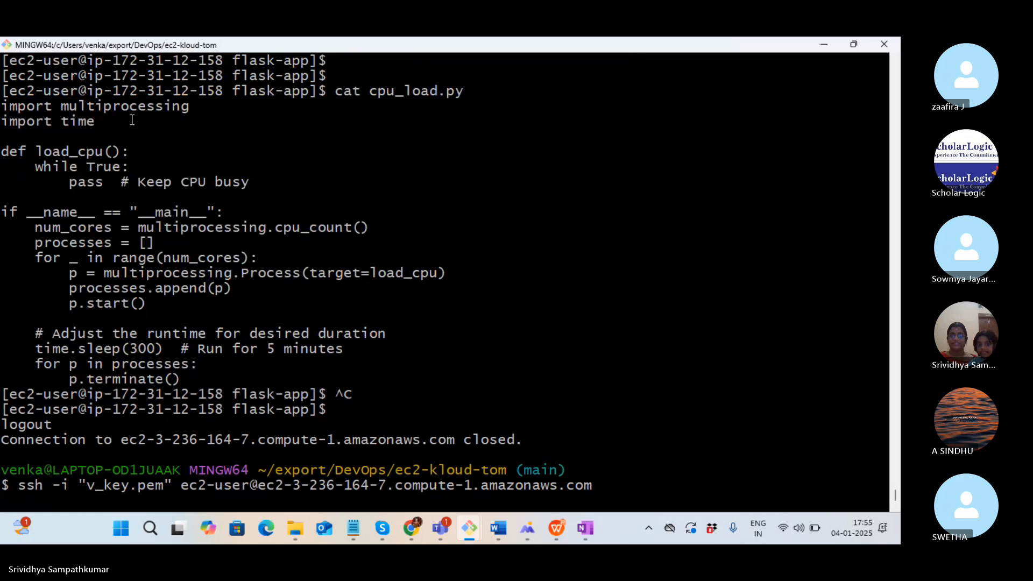
key("alt+Tab")
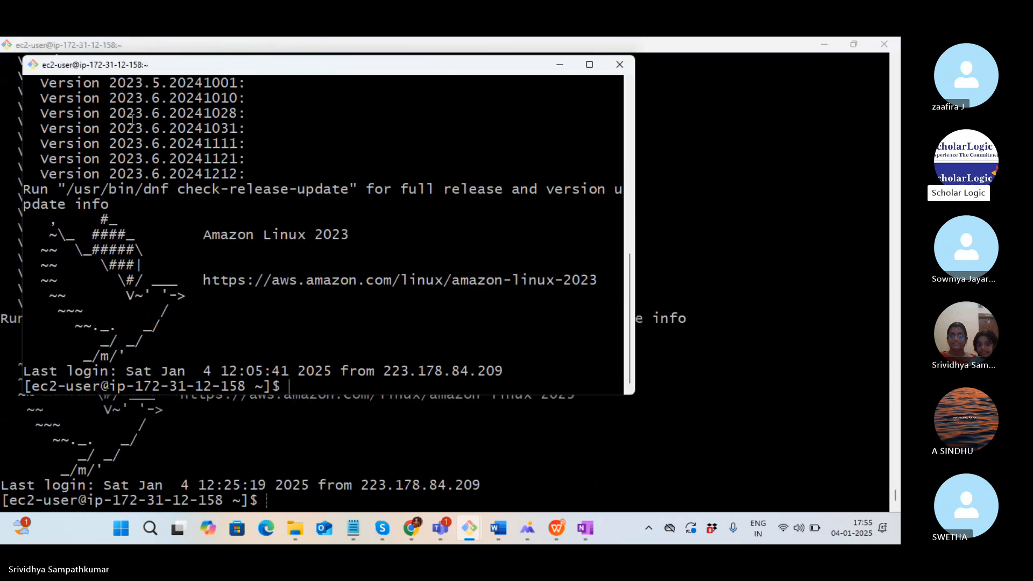
key("alt+Tab")
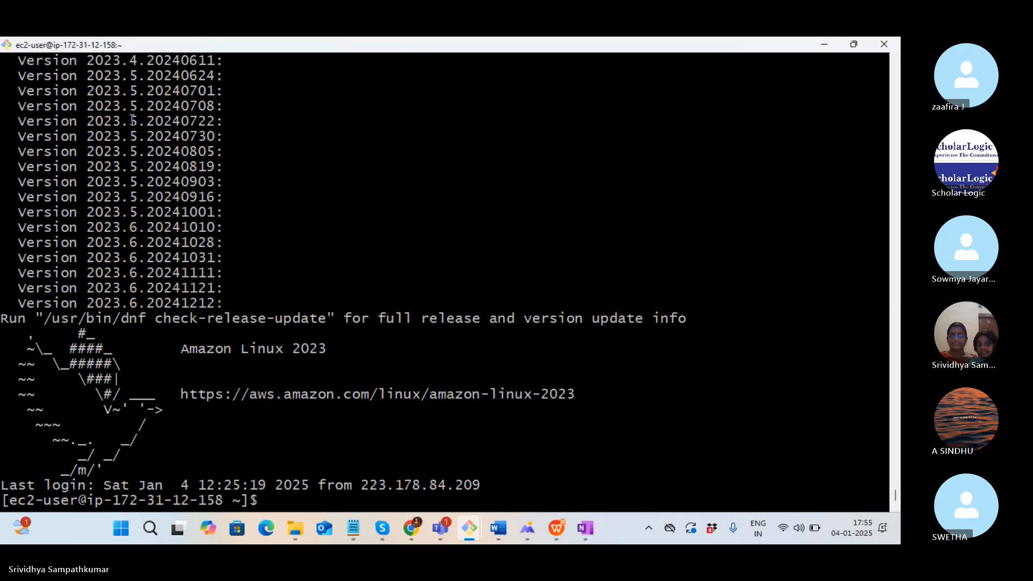
In the flask-app folder, run cpu_load.py with python3 after plain python fails
type("cd fla")
key("Tab")
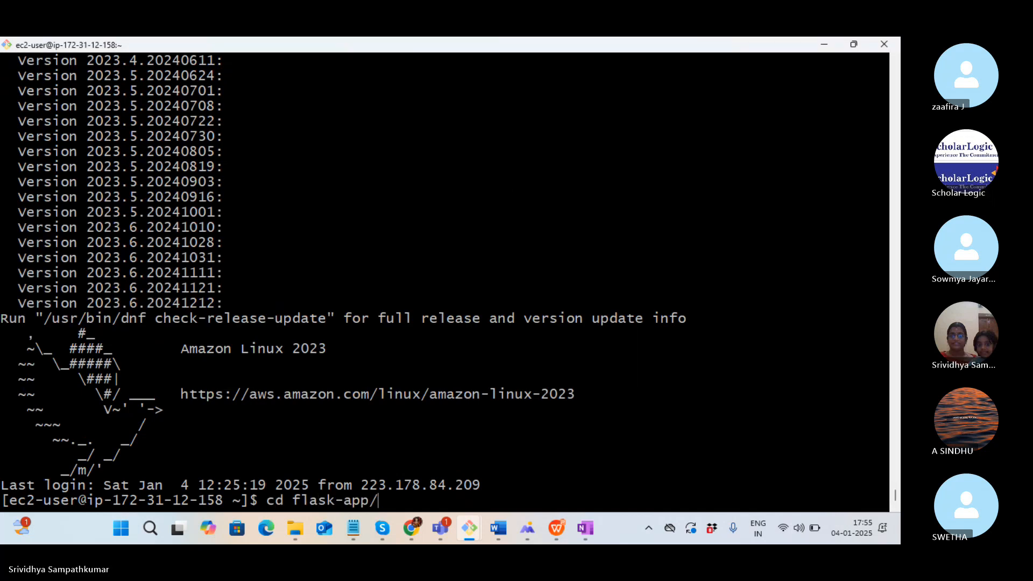
key("Return")
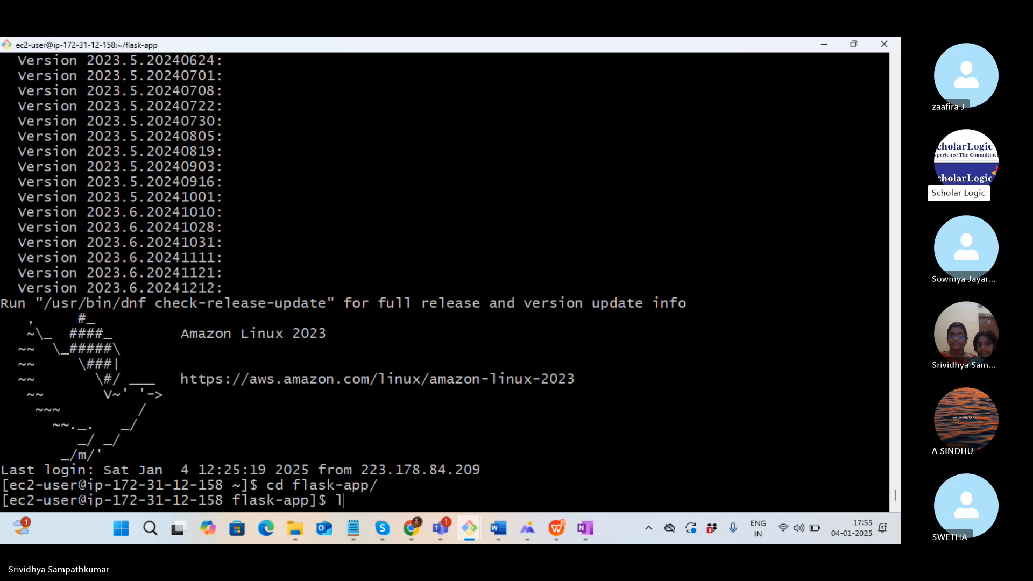
type("python ")
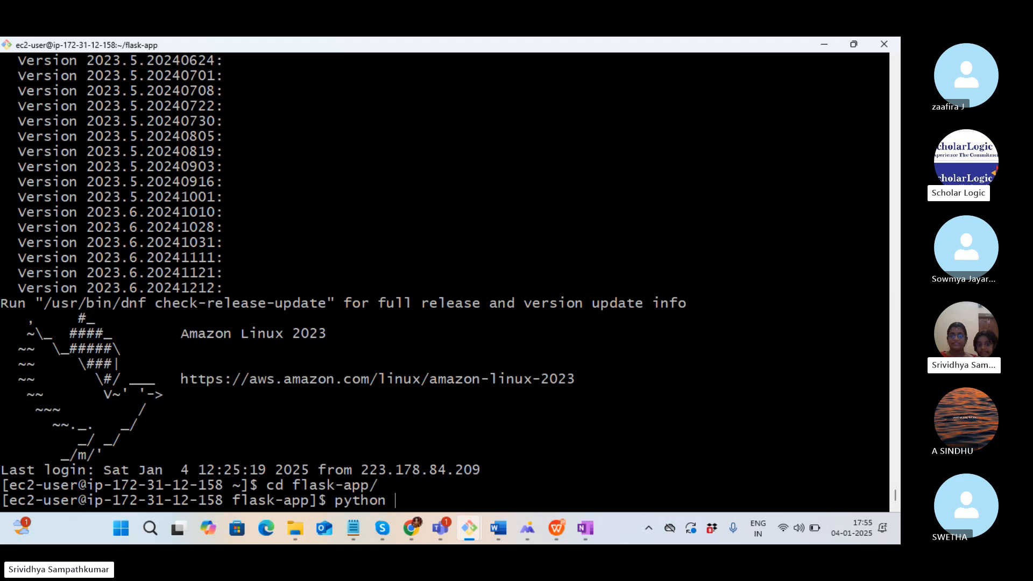
type("cpu_load.py")
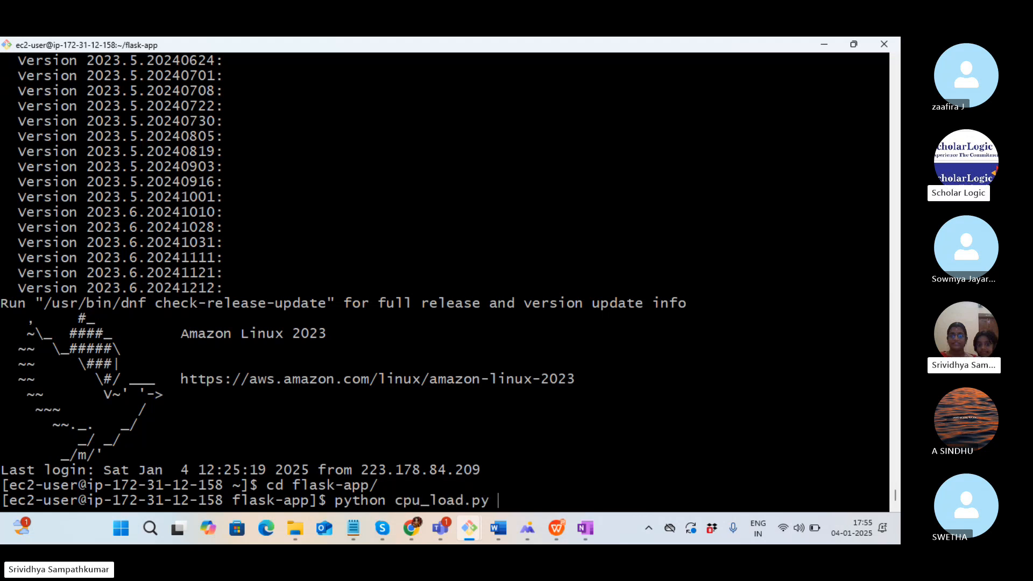
key("Return")
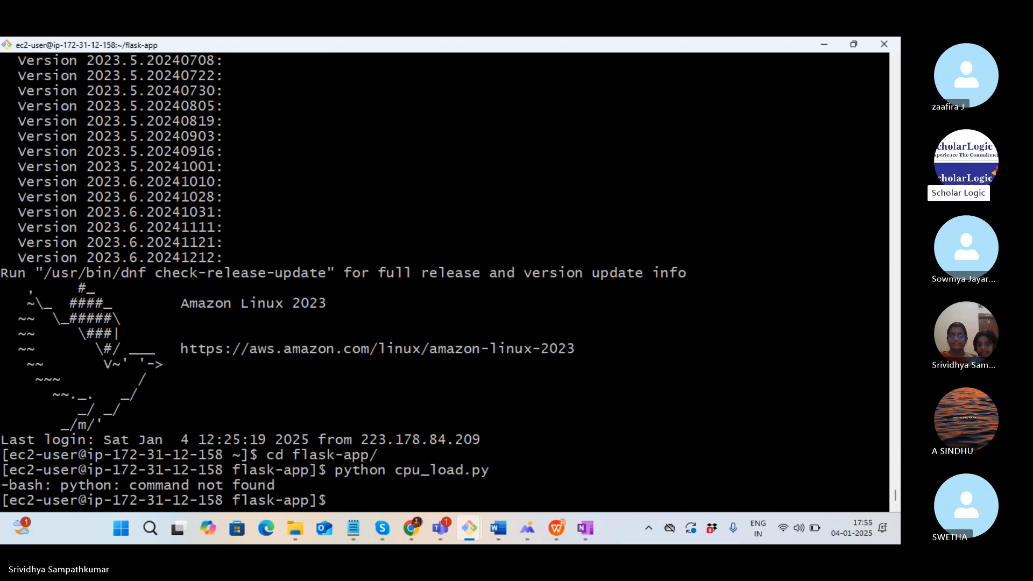
key("Up")
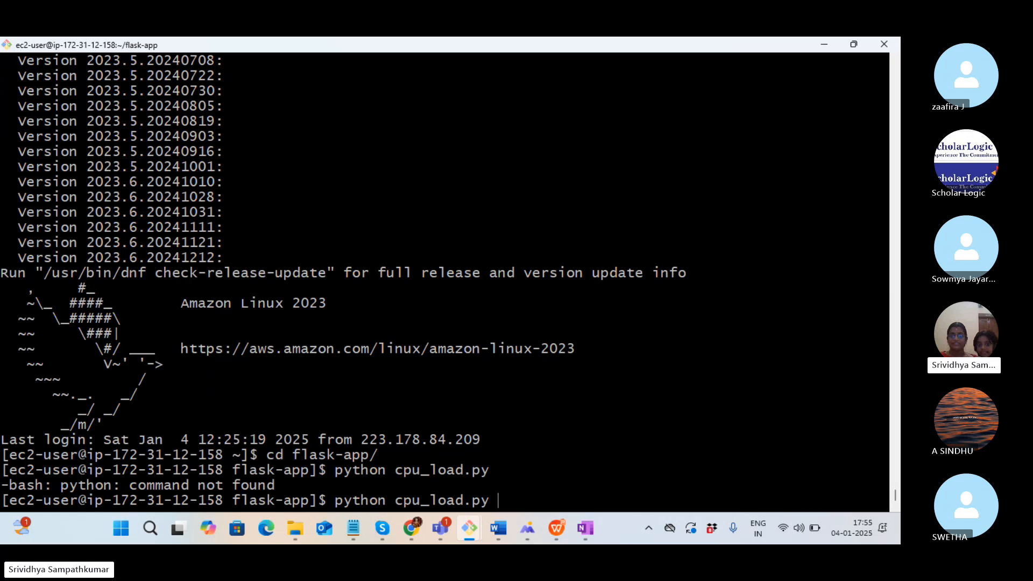
key("BackSpace")
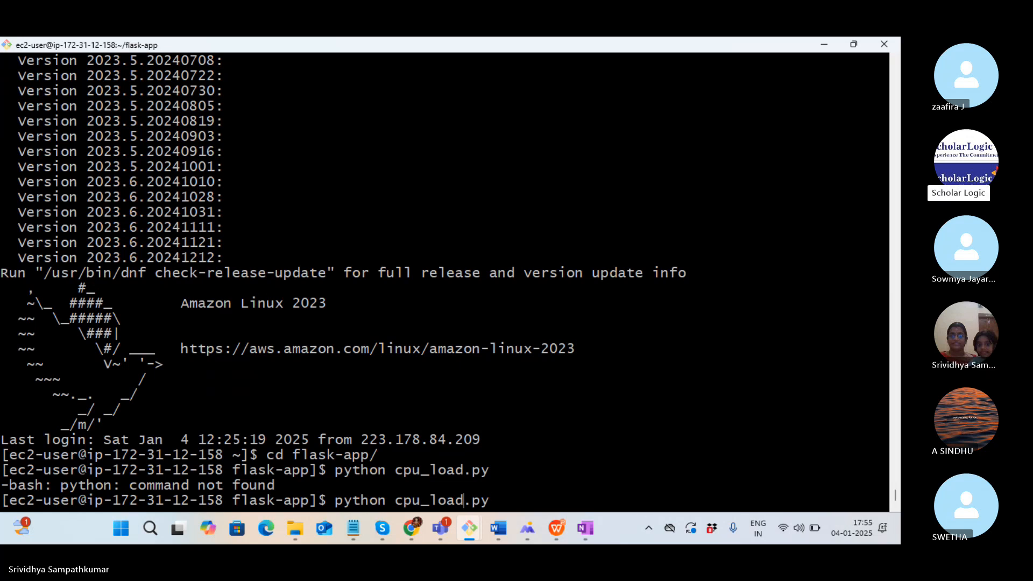
key("Left")
key("Left")
type("3")
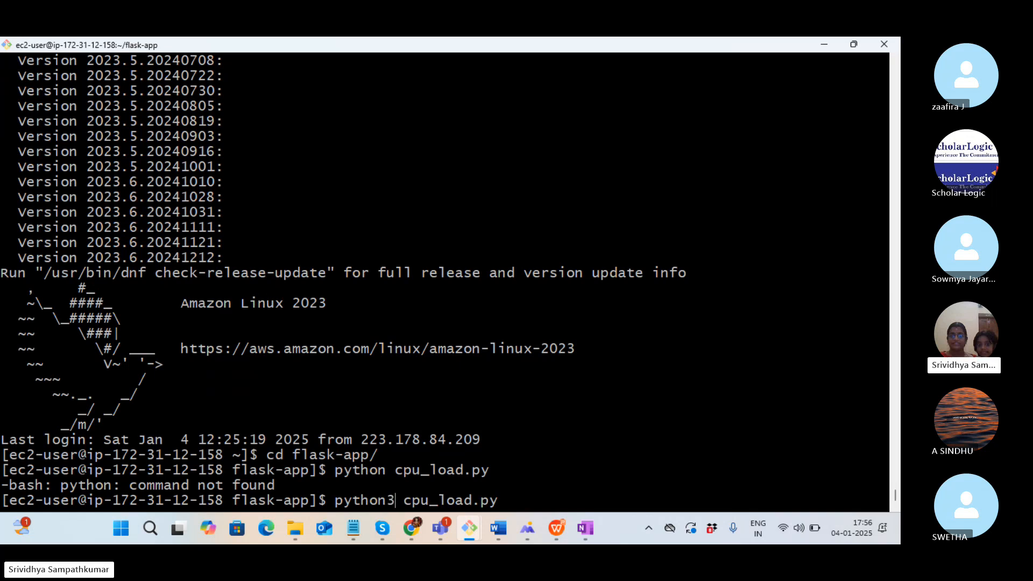
key("Return")
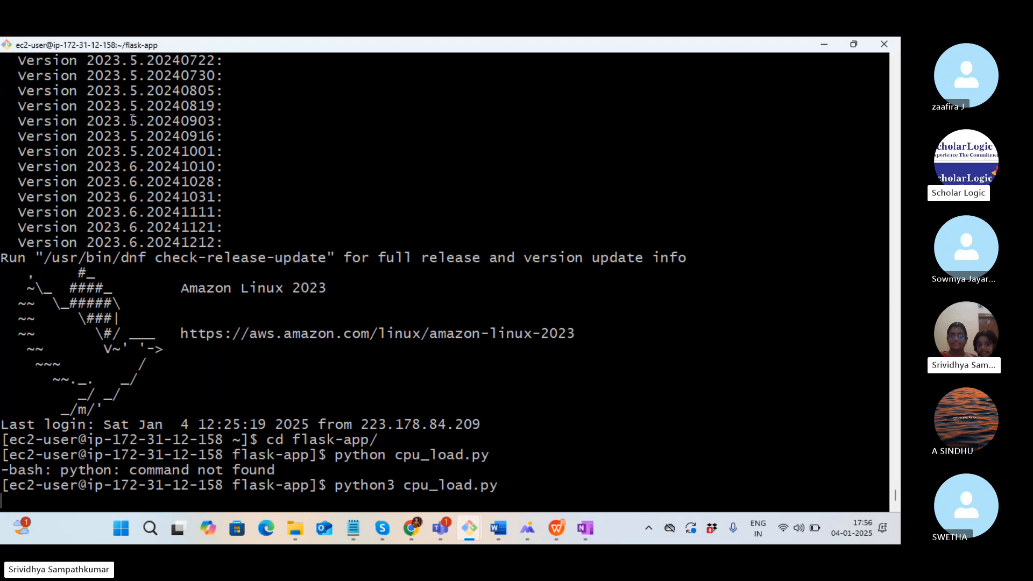
Run top in the second SSH session to see ec2-user processes near 87% CPU
key("alt+Tab")
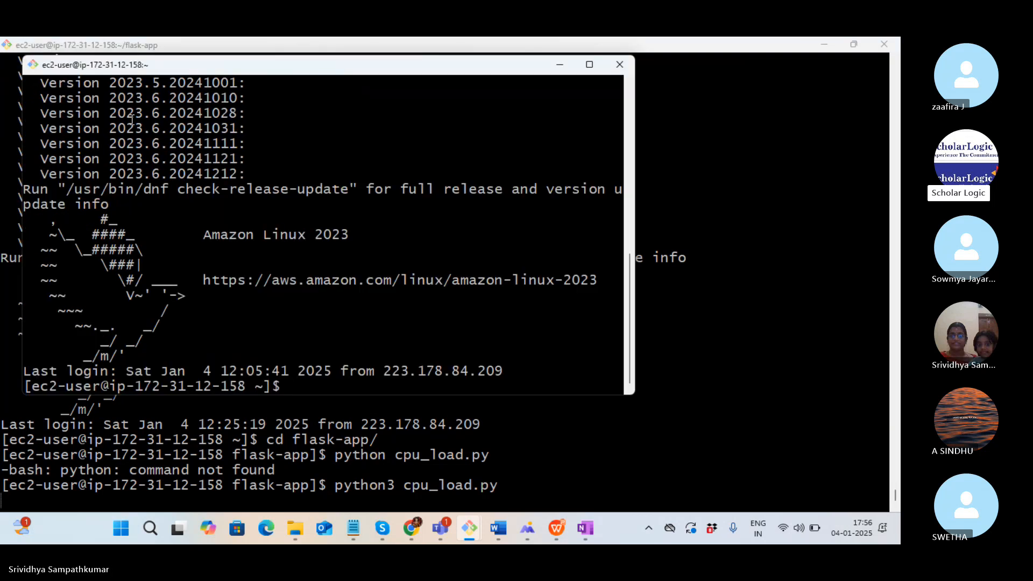
type("top")
key("Return")
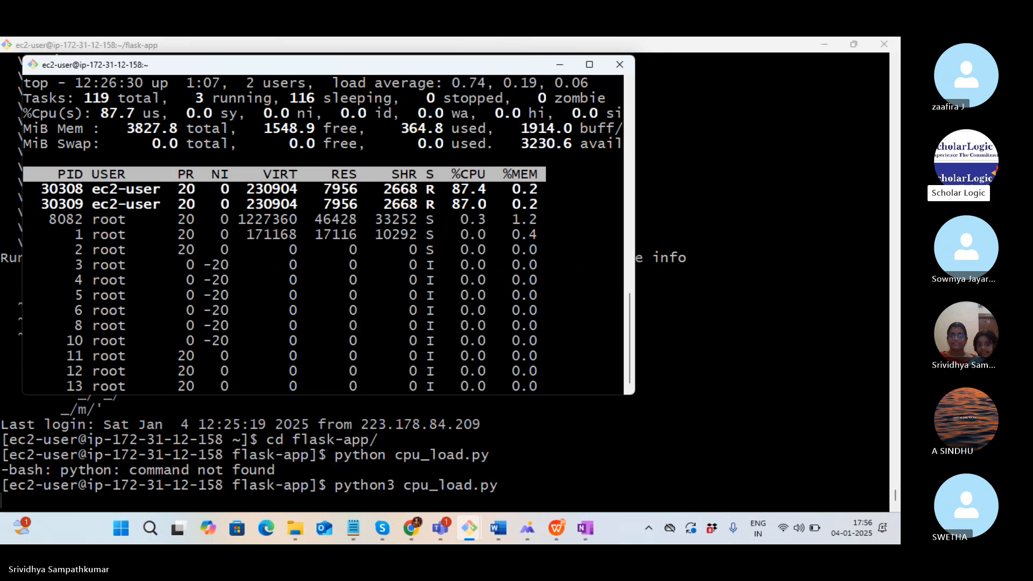
key("alt+Tab")
key("alt+Tab")
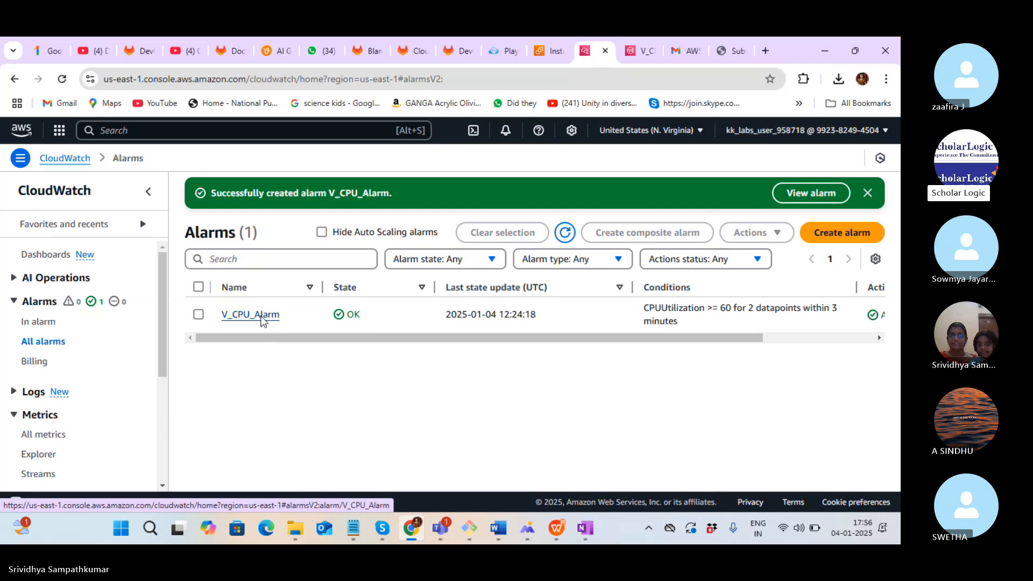
Inspect V_CPU_Alarm's details and state timeline, then return to the CloudWatch overview
left_click(263, 321)
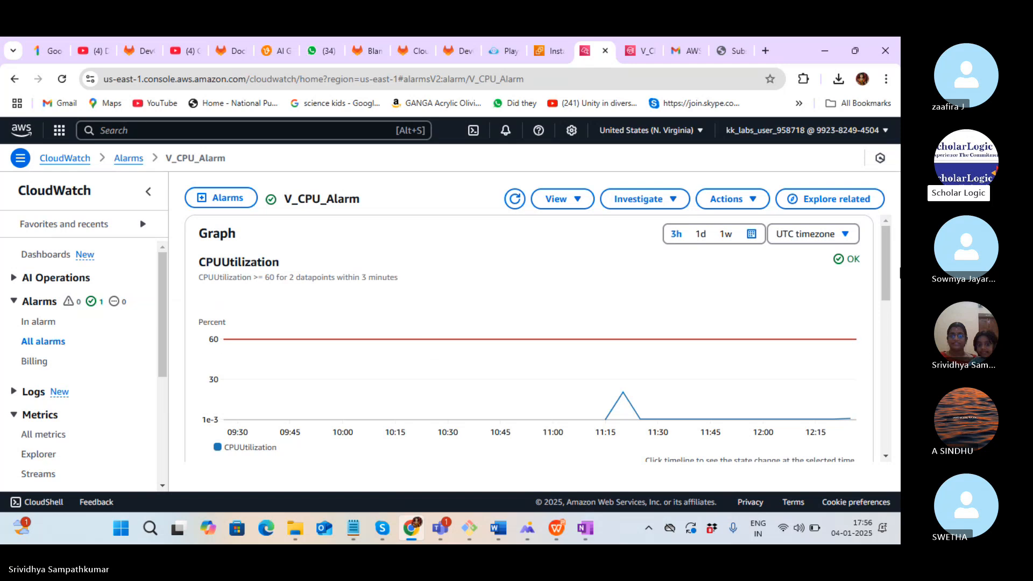
left_click_drag(884, 248, 889, 311)
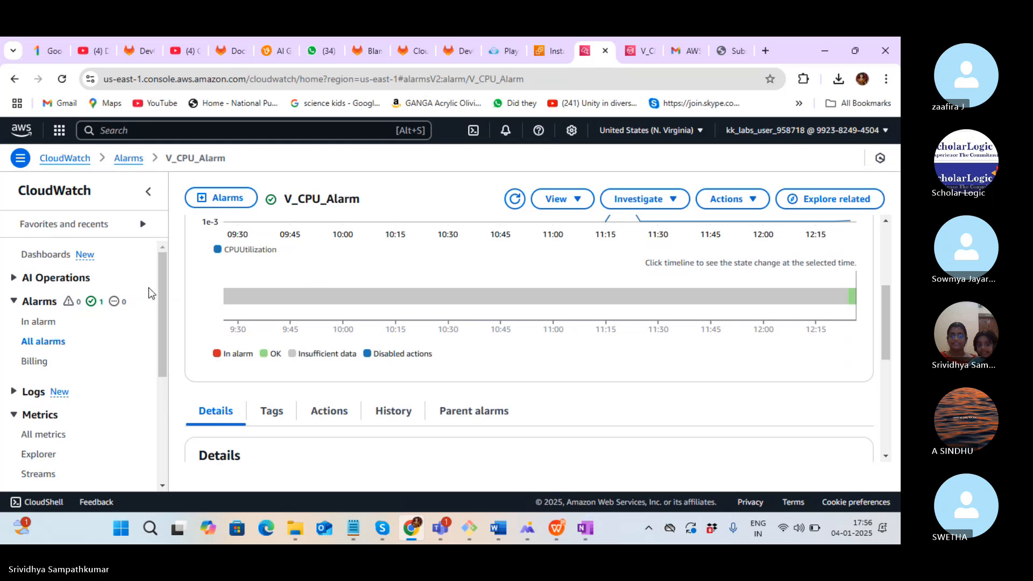
left_click_drag(160, 315, 163, 278)
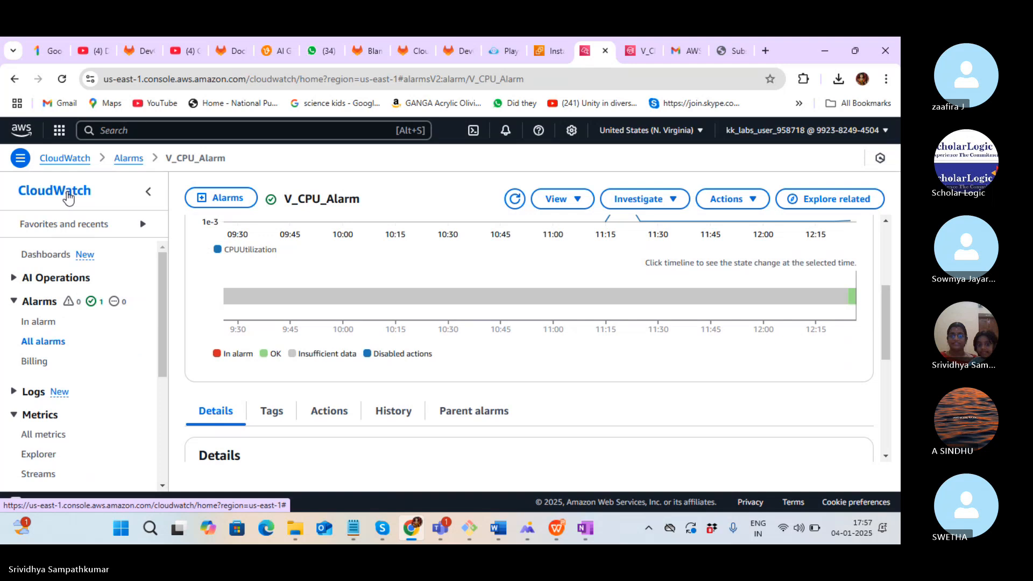
left_click(68, 198)
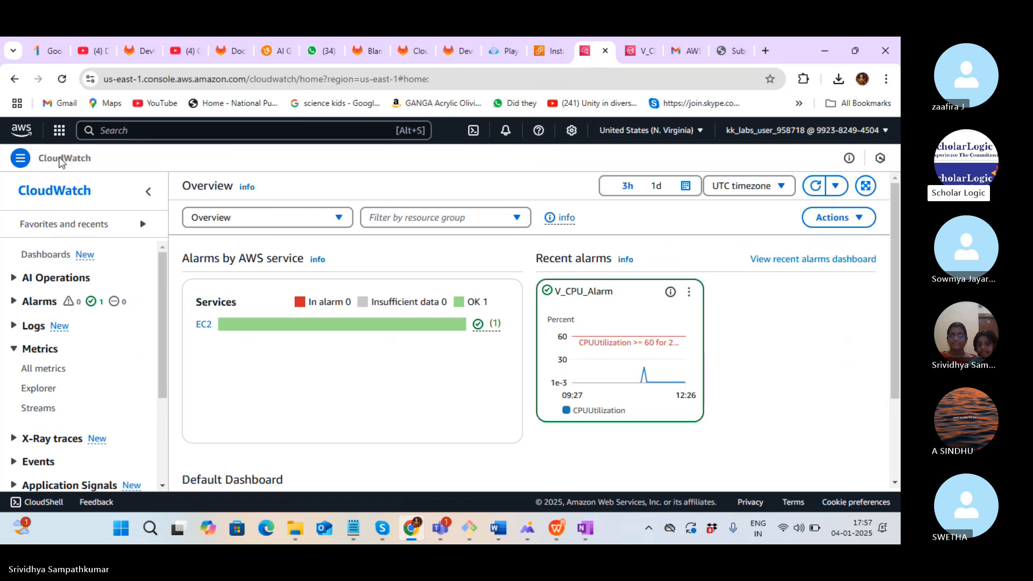
Collapse the sidebar and check V_CPU_Alarm's CPU graph climbing toward 40% at 12:27
left_click(29, 162)
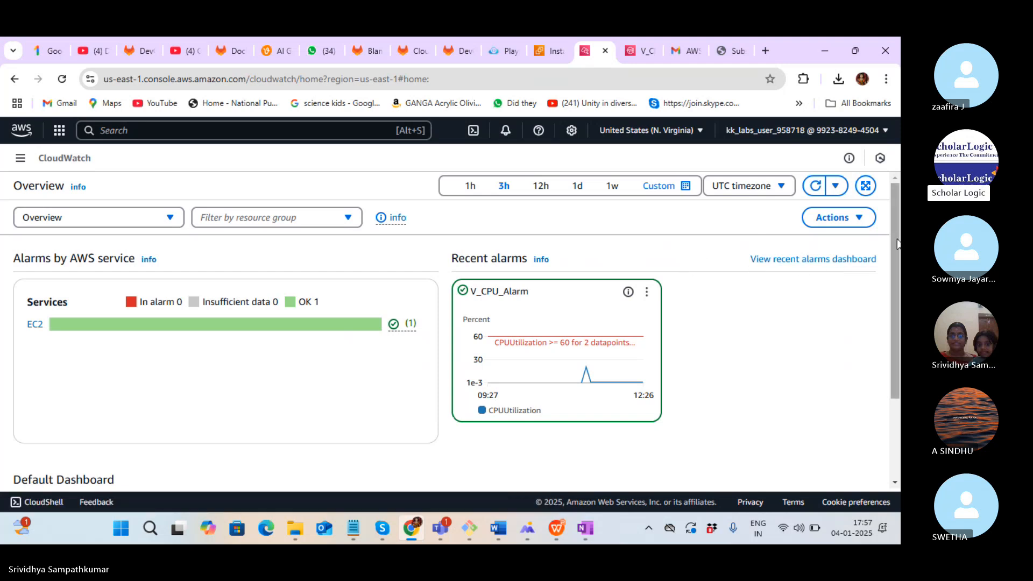
left_click_drag(897, 243, 899, 350)
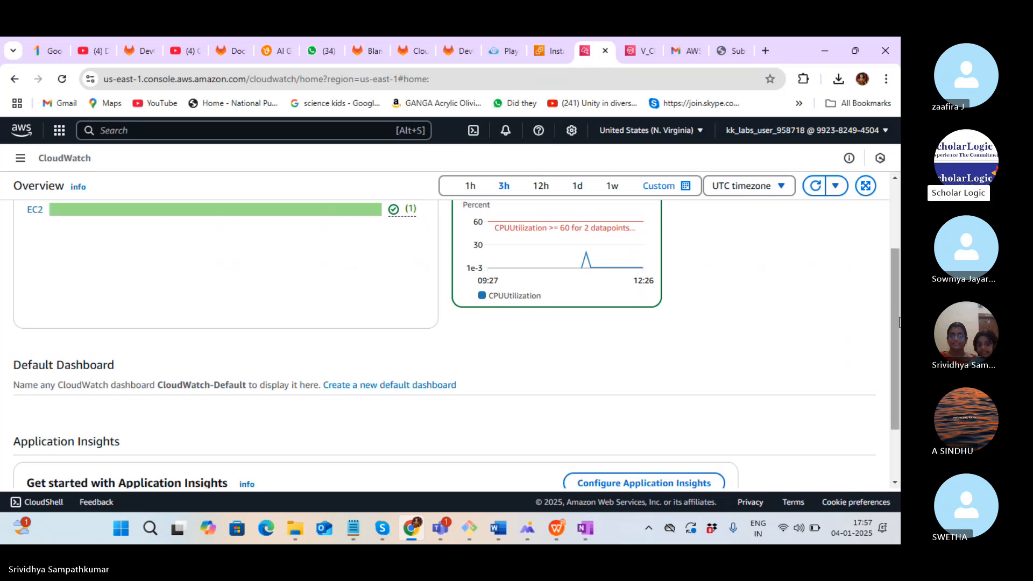
scroll(891, 350, "down", 3)
scroll(883, 369, "up", 5)
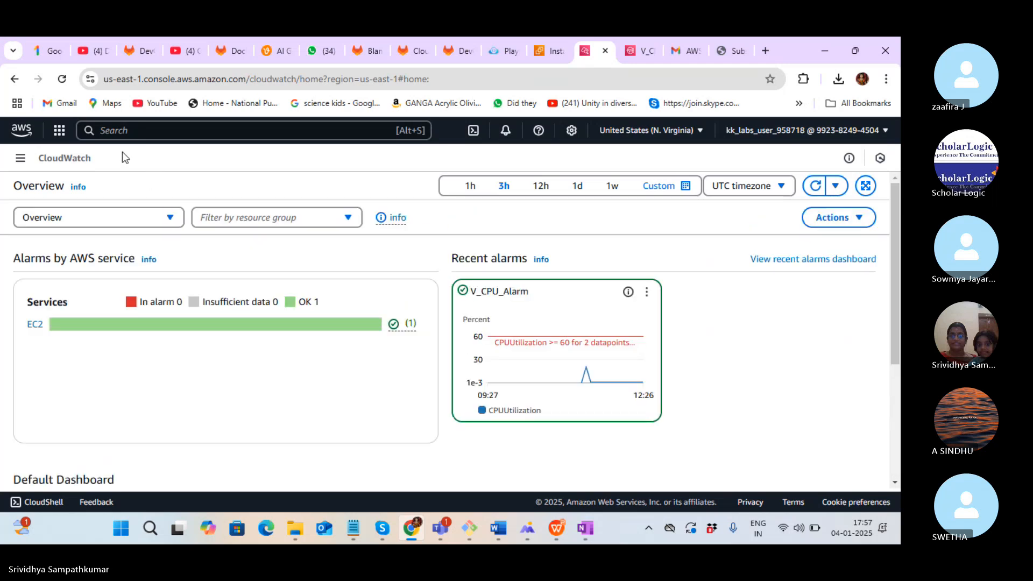
Search 'cloudwatch' in the console search bar and reopen the CloudWatch service page
left_click(117, 131)
type("cl")
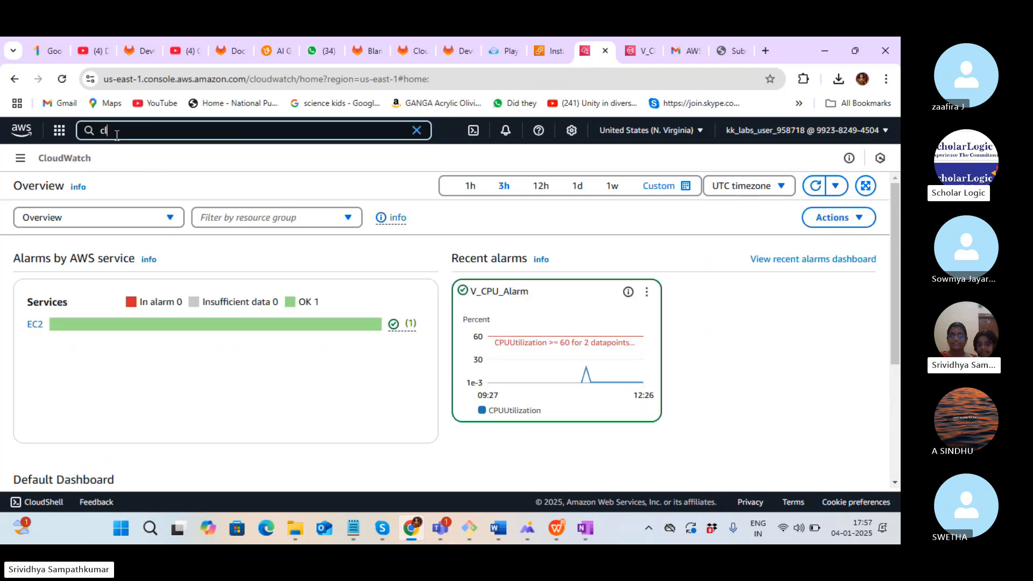
type("oudwatch")
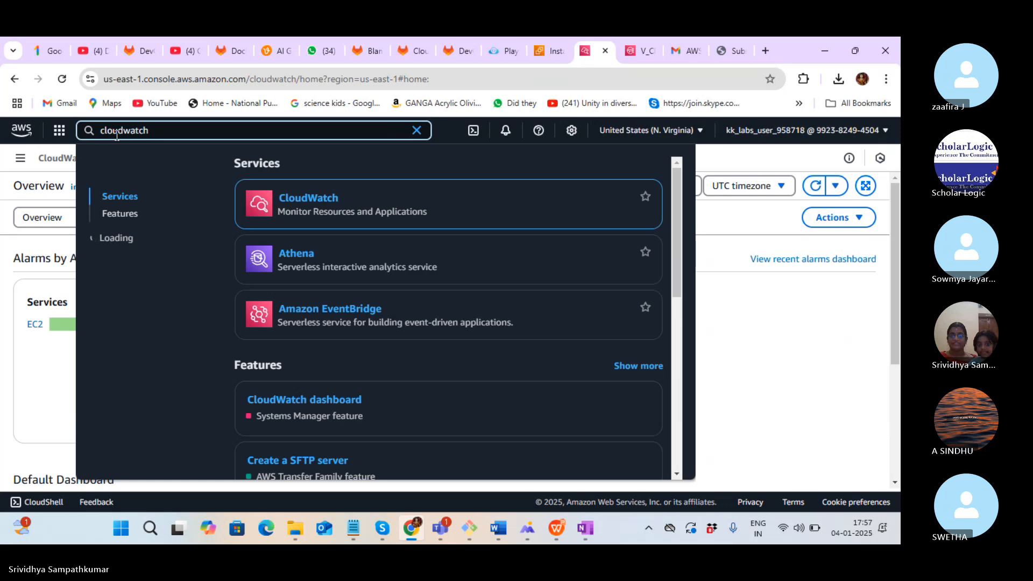
right_click(321, 200)
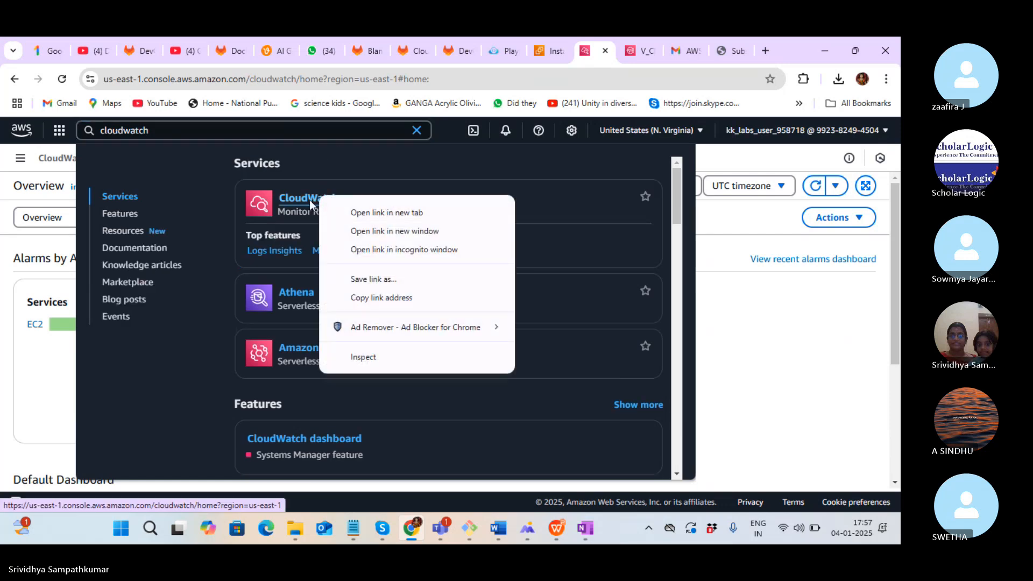
left_click(309, 199)
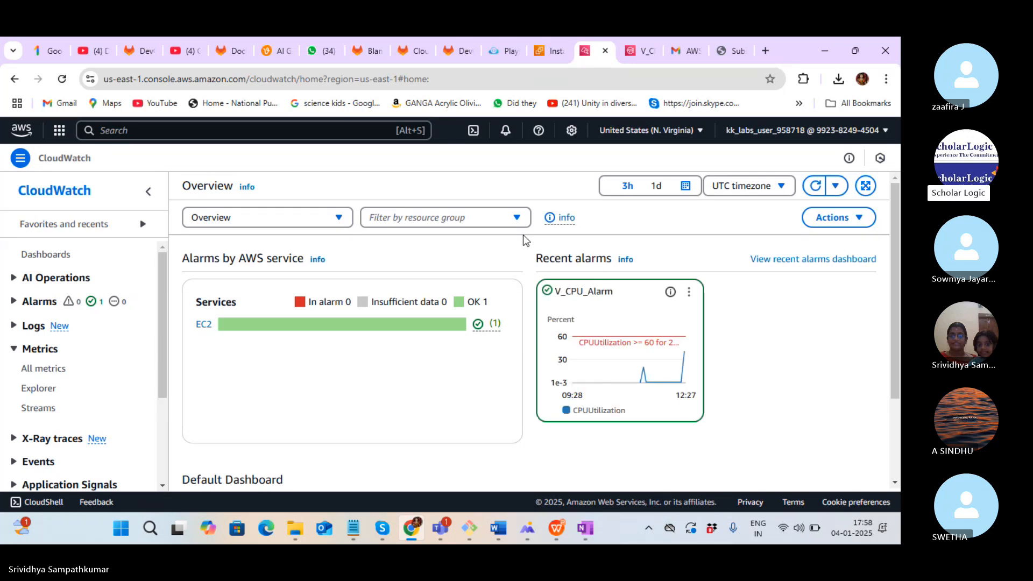
left_click(43, 278)
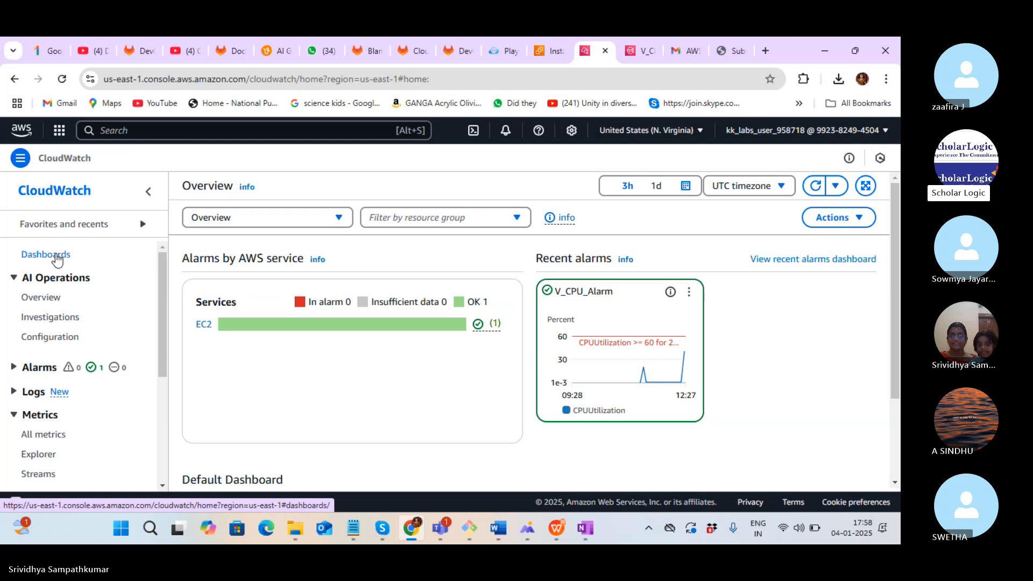
Create a CloudWatch dashboard named ec2_cpu_utilization
left_click(57, 261)
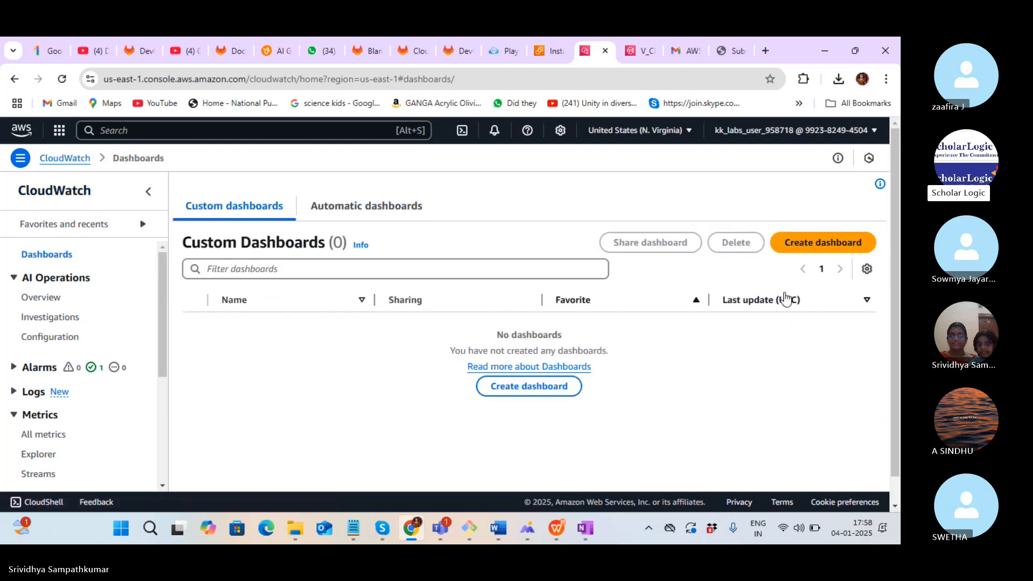
left_click(819, 244)
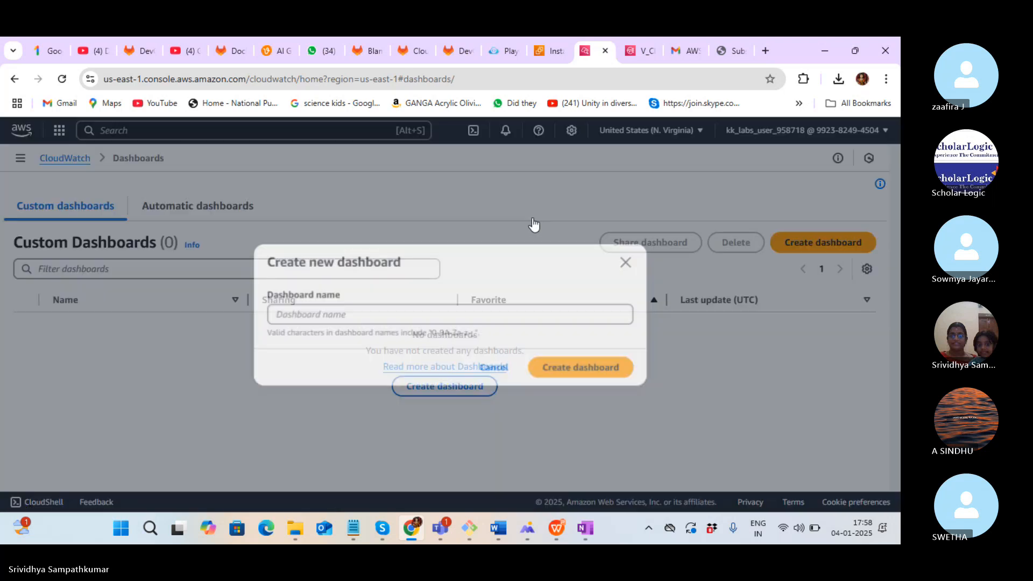
left_click(412, 314)
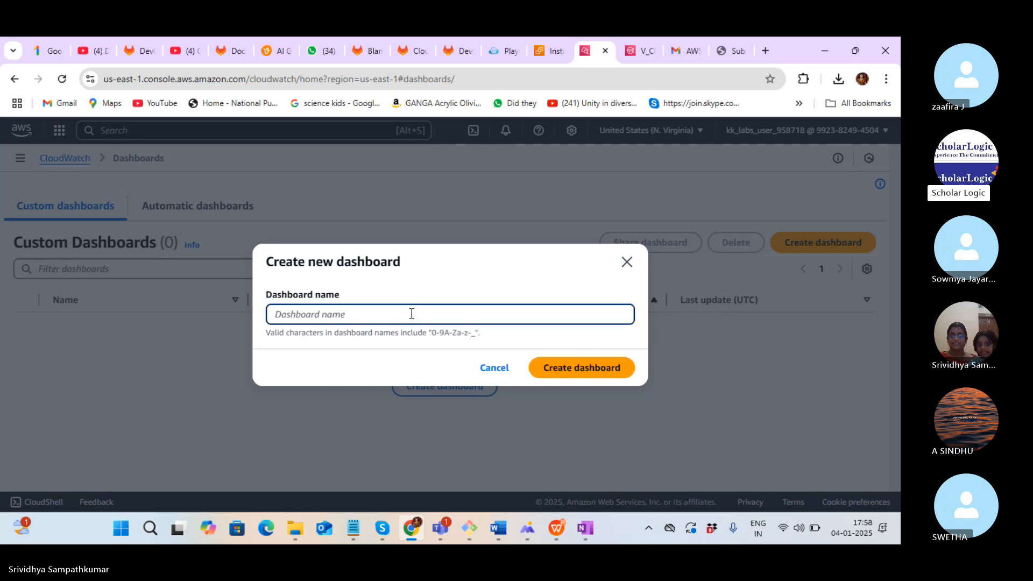
type("ec2_cpu")
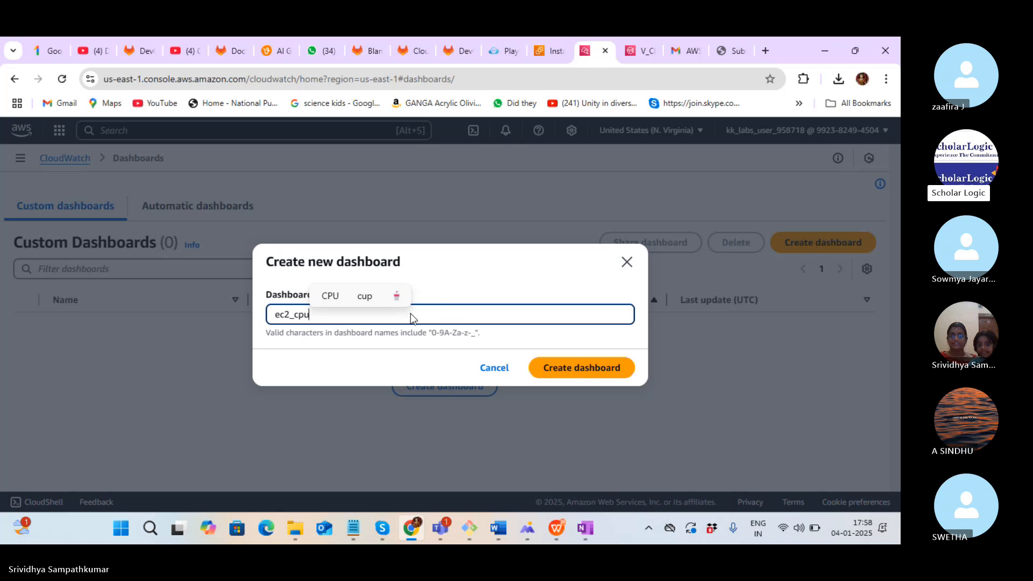
type("_util")
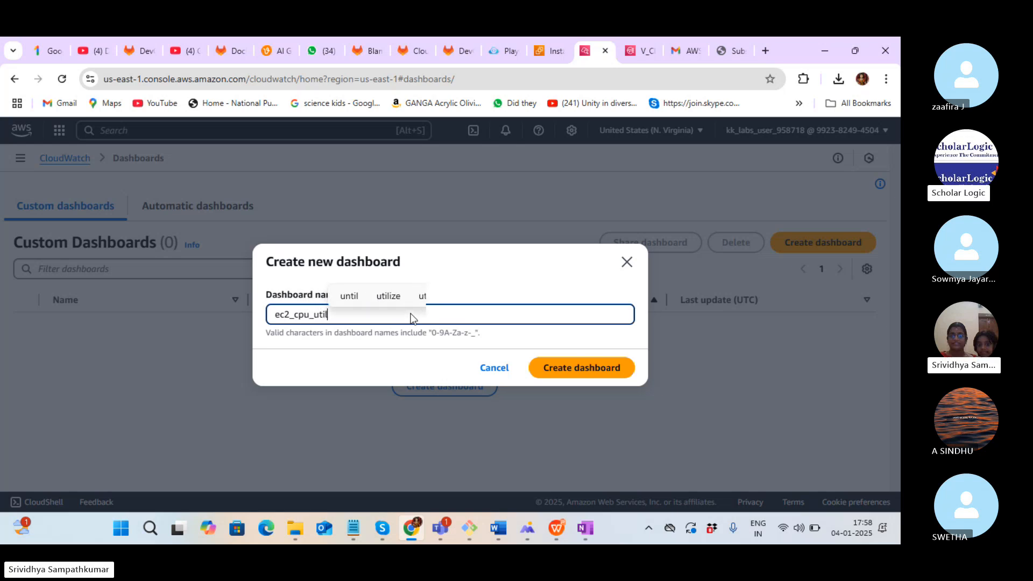
type("ization")
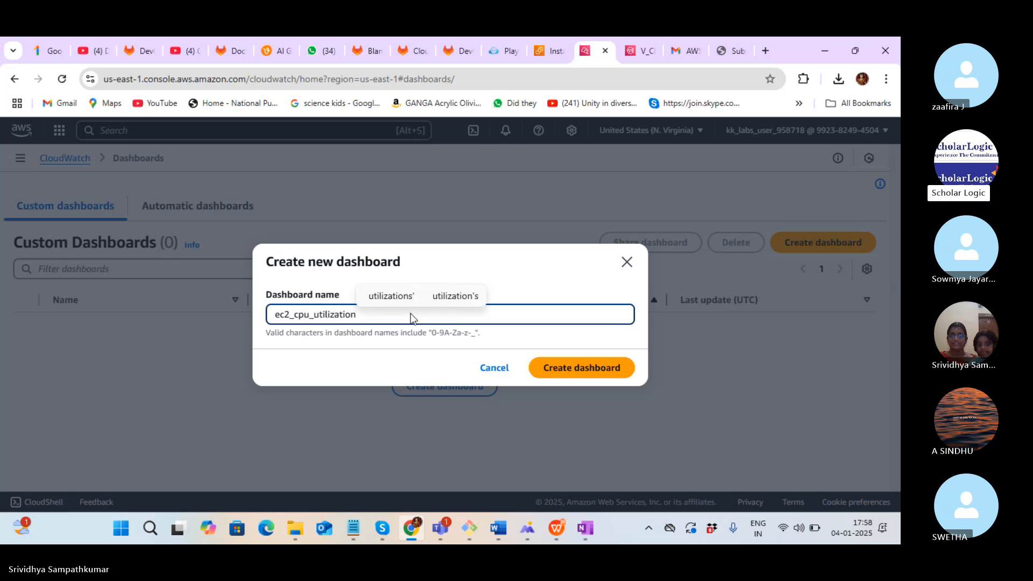
left_click(577, 366)
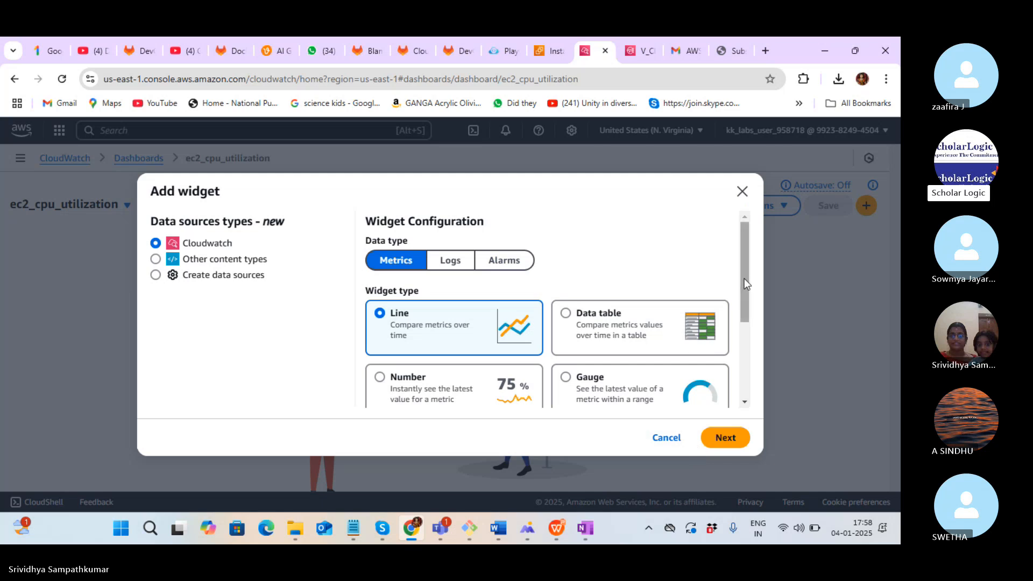
Choose the Number widget type for the dashboard's first widget
left_click(379, 376)
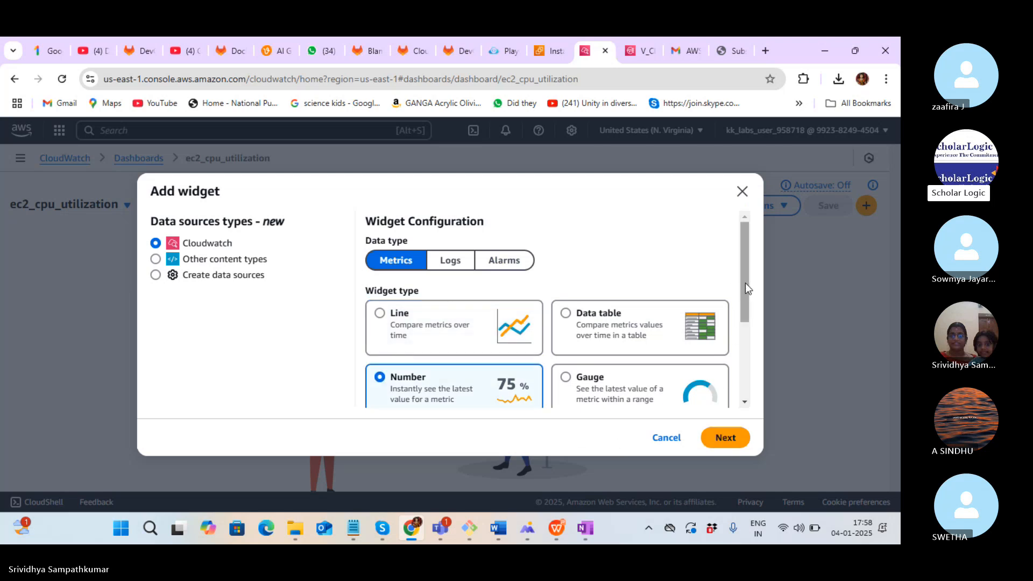
left_click_drag(745, 283, 758, 375)
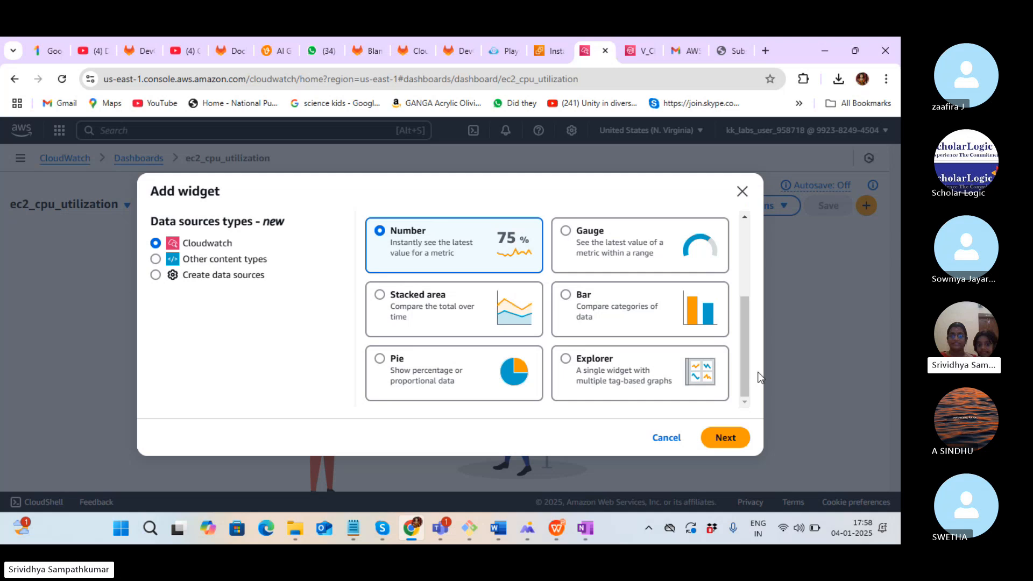
left_click(736, 439)
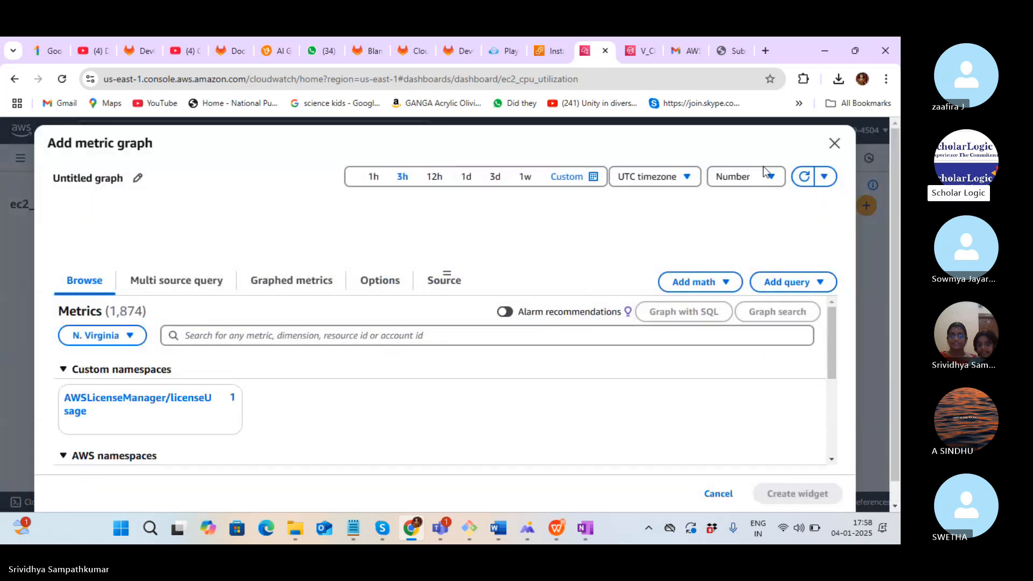
Browse EC2 Per-Instance Metrics and copy the instance ID from the EC2 tab
left_click_drag(834, 317, 838, 347)
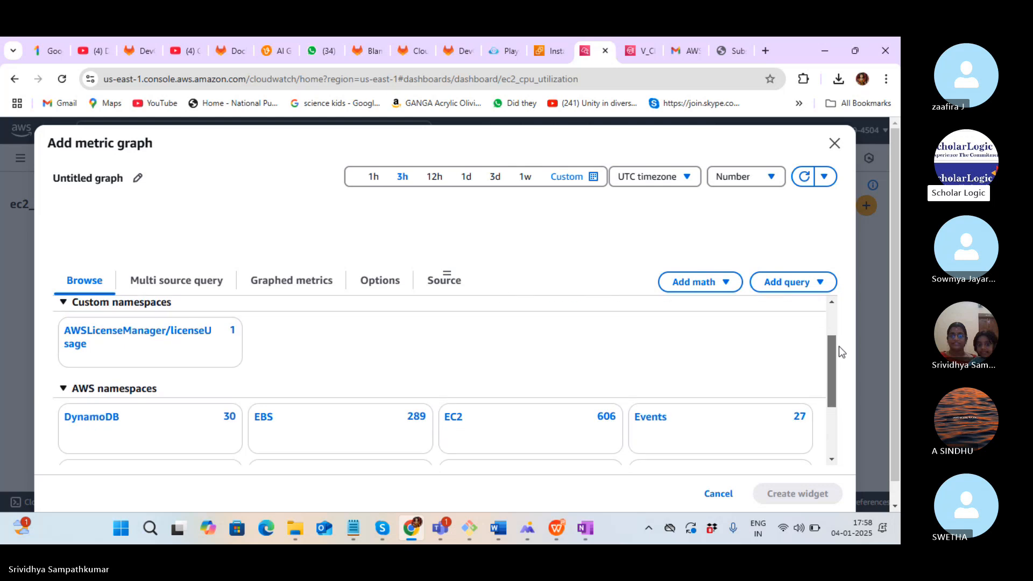
left_click(457, 413)
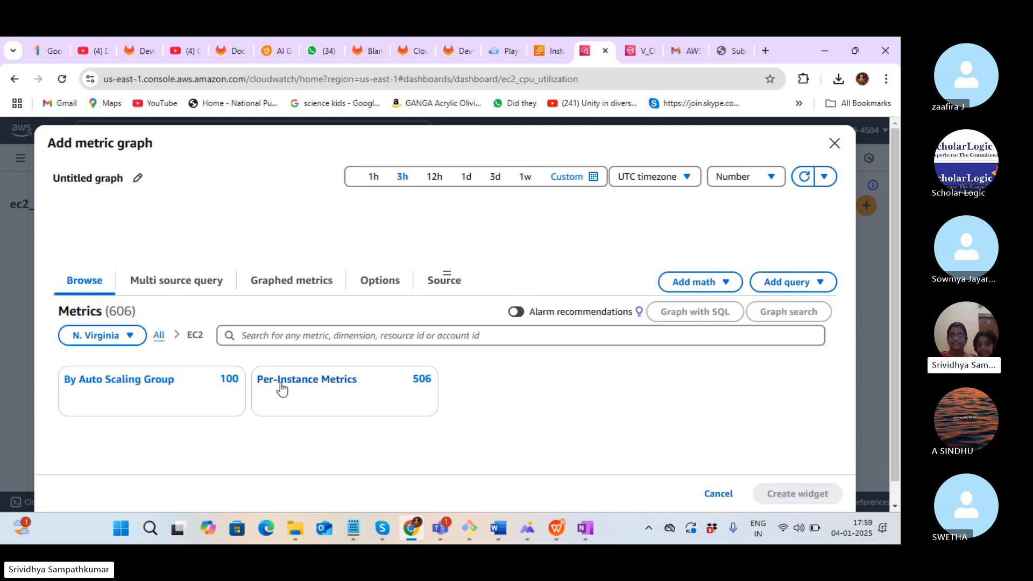
left_click(306, 383)
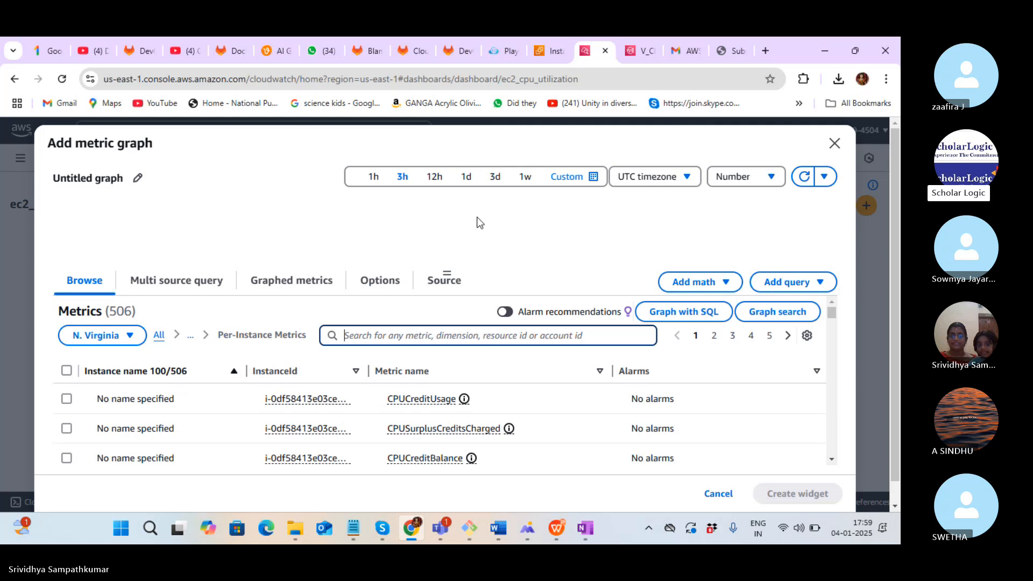
left_click(546, 53)
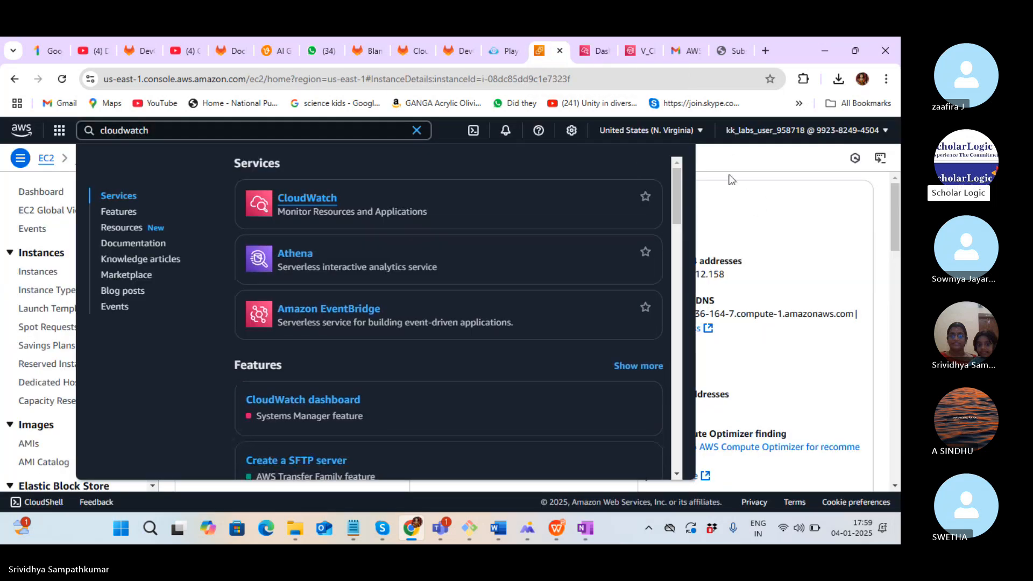
left_click(721, 239)
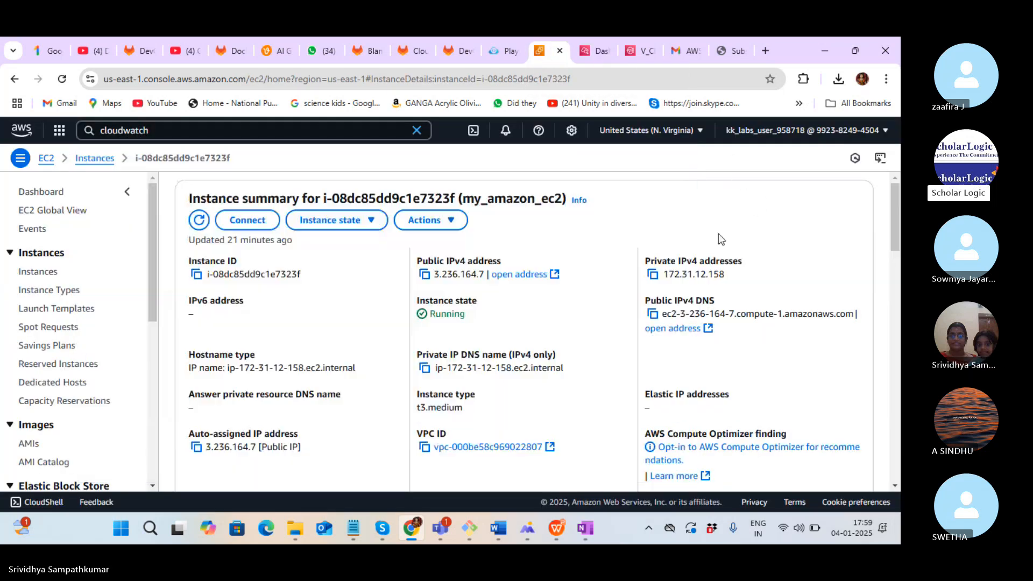
left_click(196, 274)
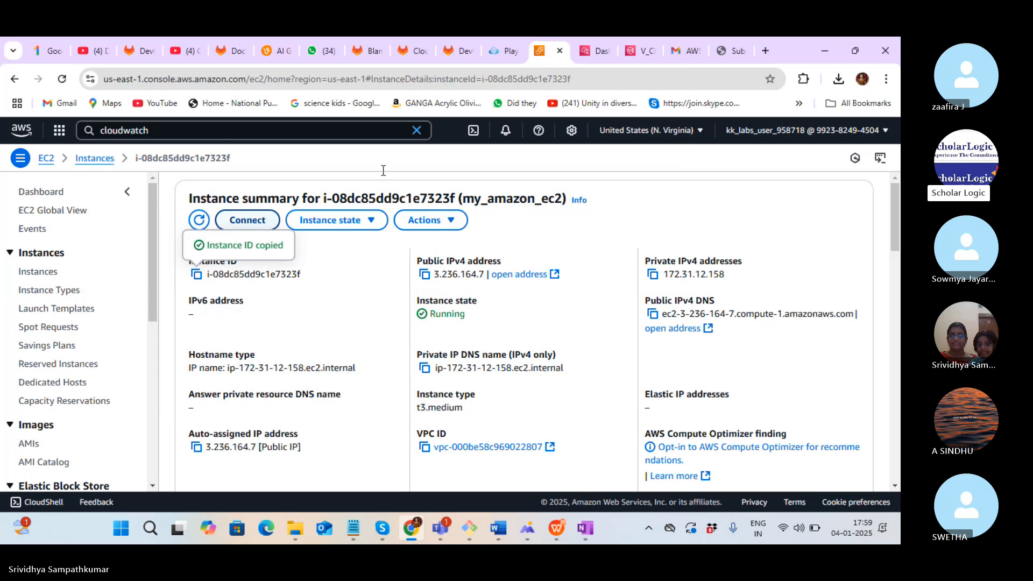
left_click(593, 53)
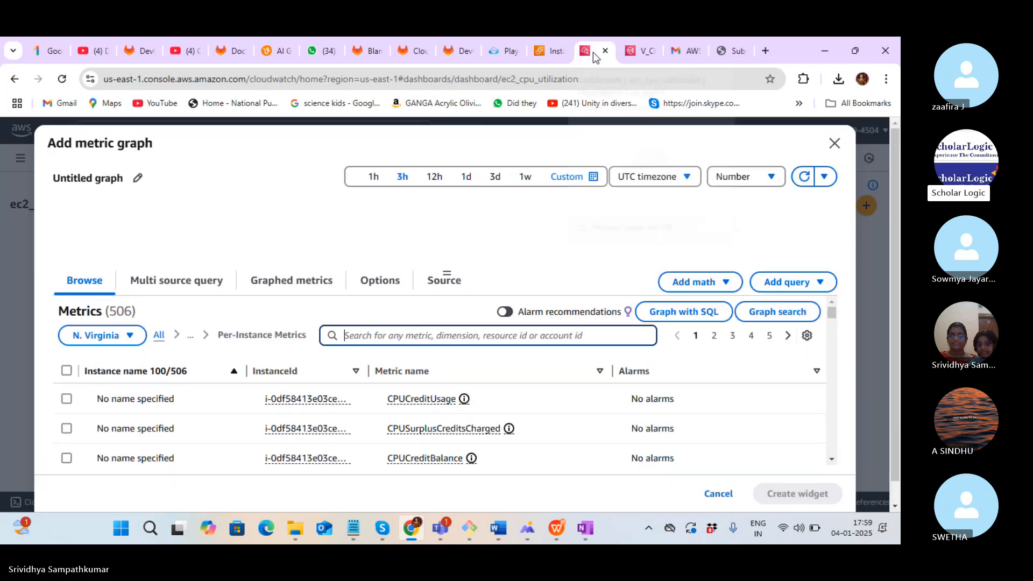
Add a CPUUtilization Number widget for my_amazon_ec2 reading 0.57%, then save the dashboard
left_click(471, 329)
key("ctrl+v")
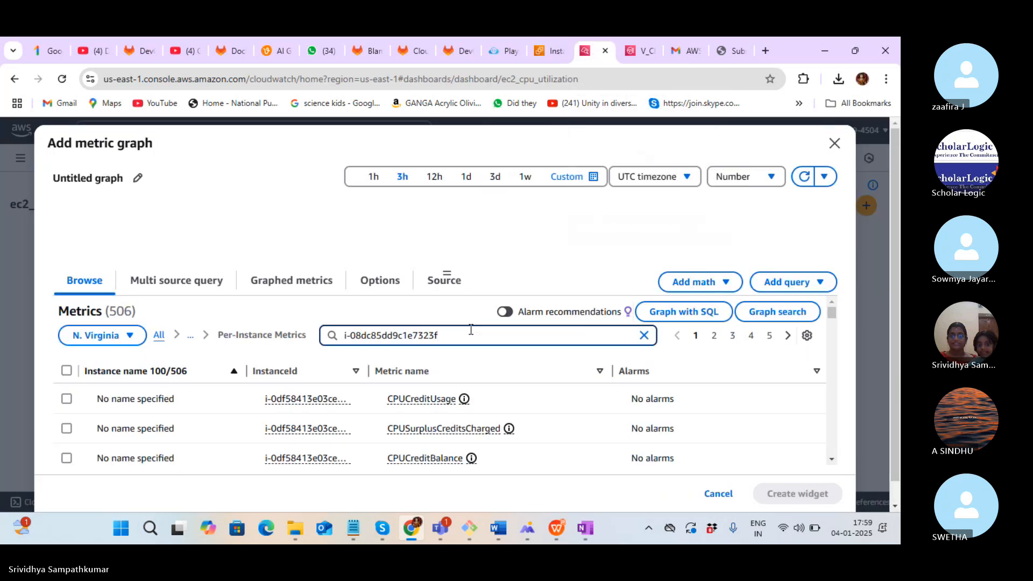
key("Return")
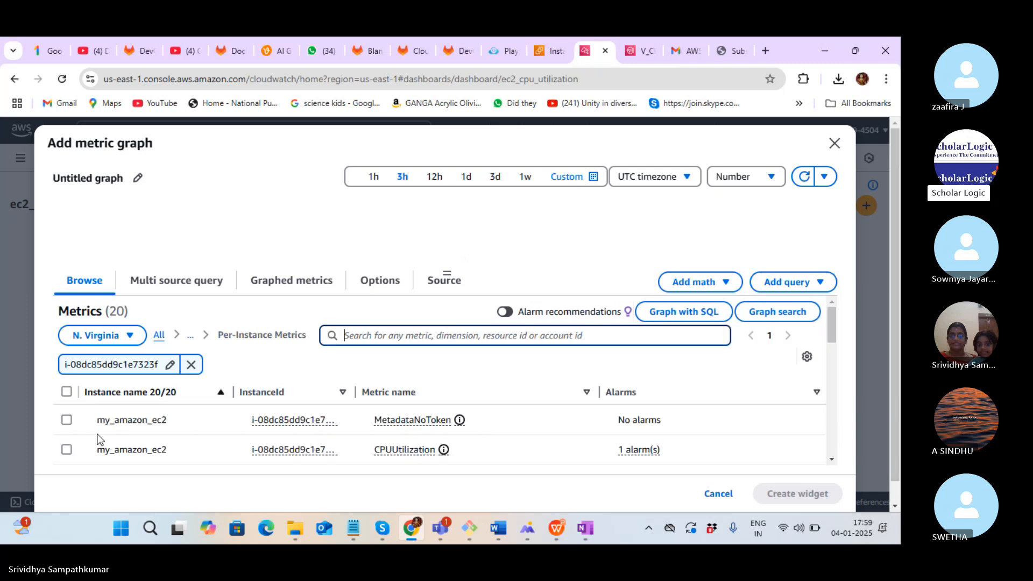
left_click(66, 451)
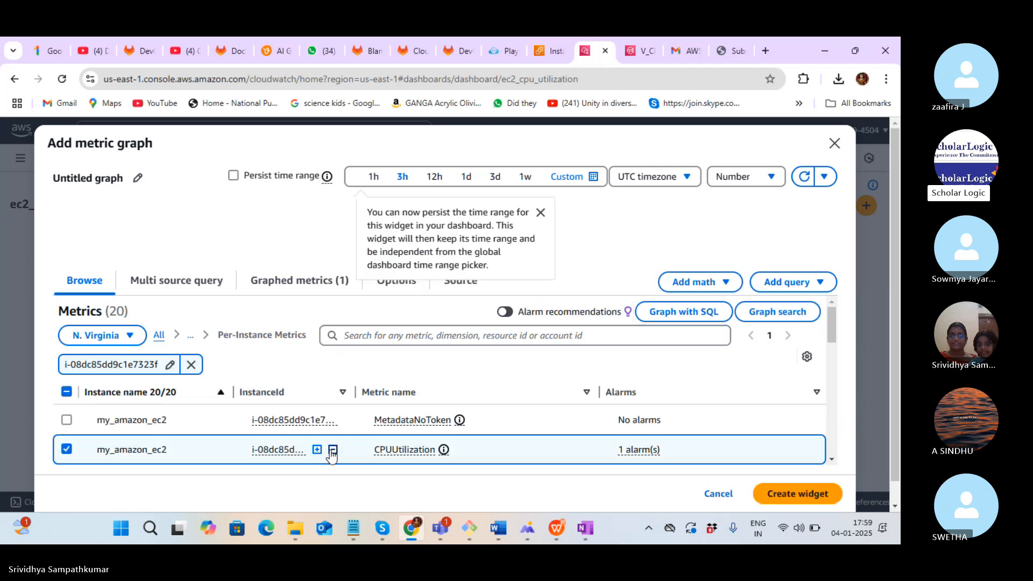
left_click(793, 494)
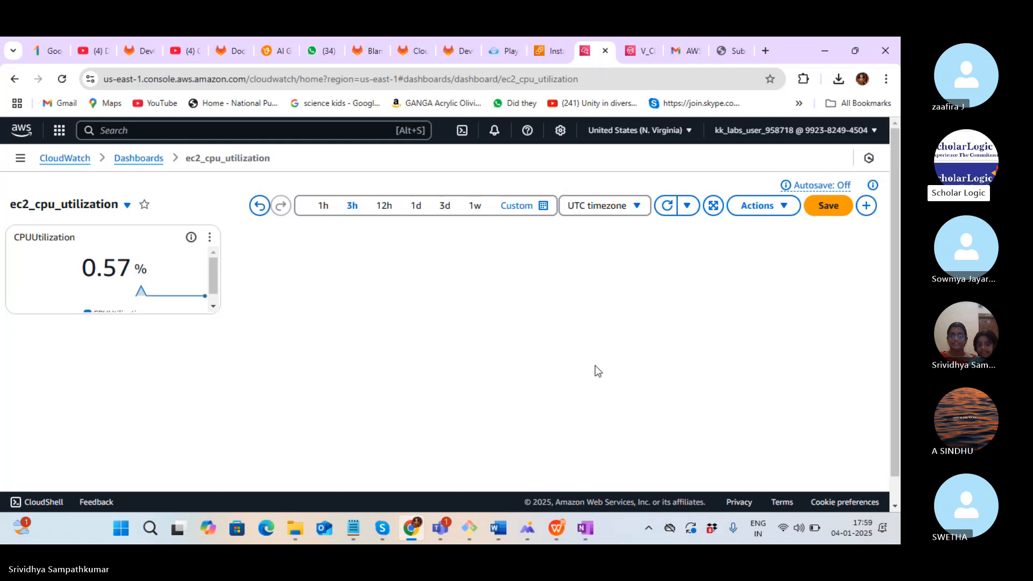
left_click(828, 205)
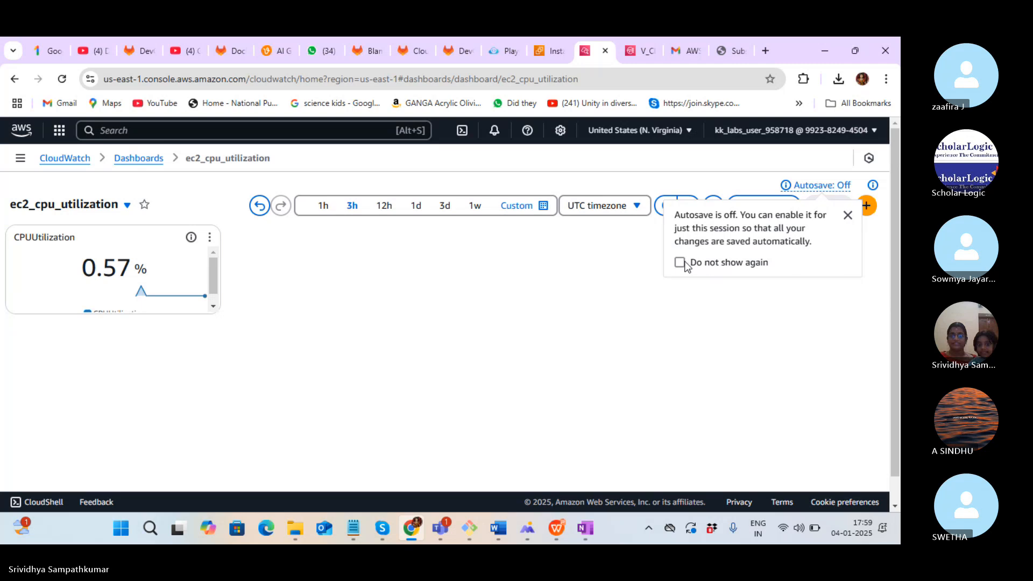
Permanently dismiss the Autosave notice and set a relative 3-minute custom time range on the dashboard
left_click(680, 263)
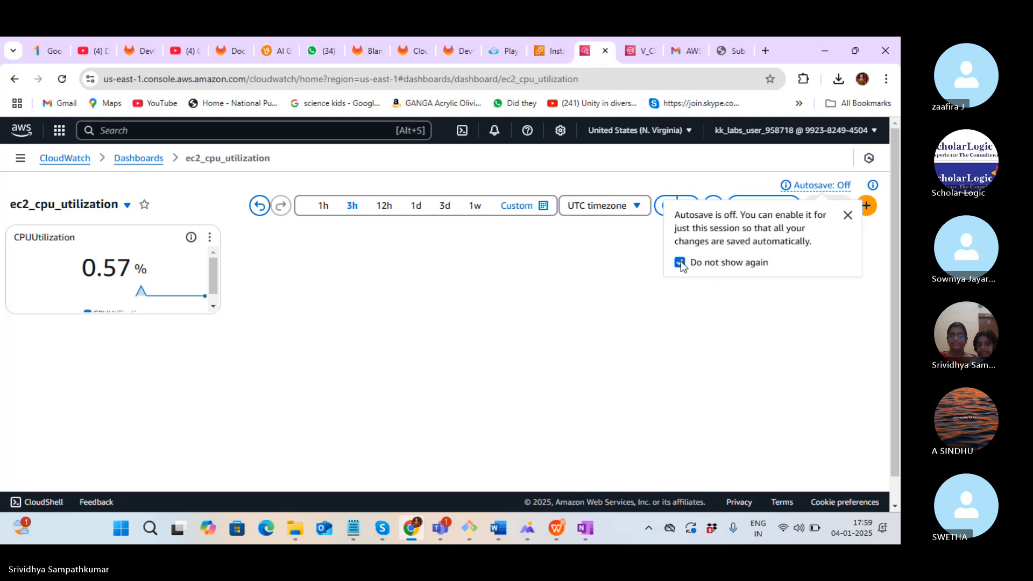
left_click(847, 215)
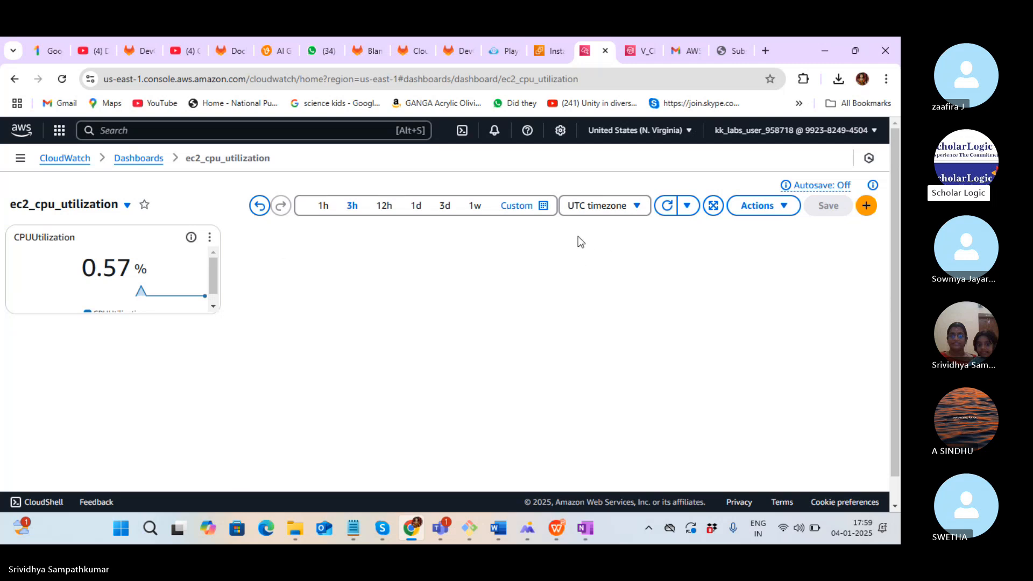
left_click(516, 207)
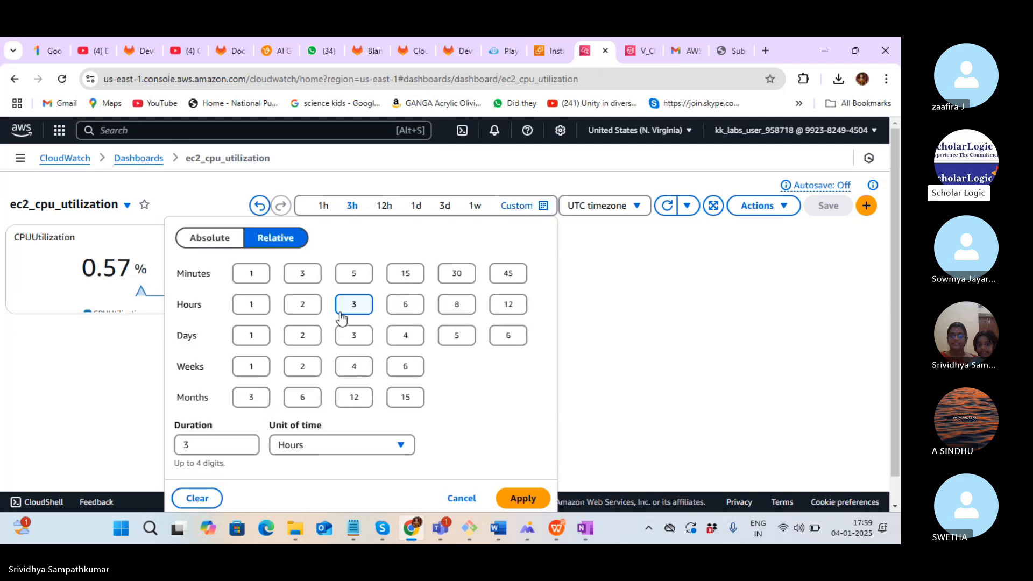
left_click(305, 446)
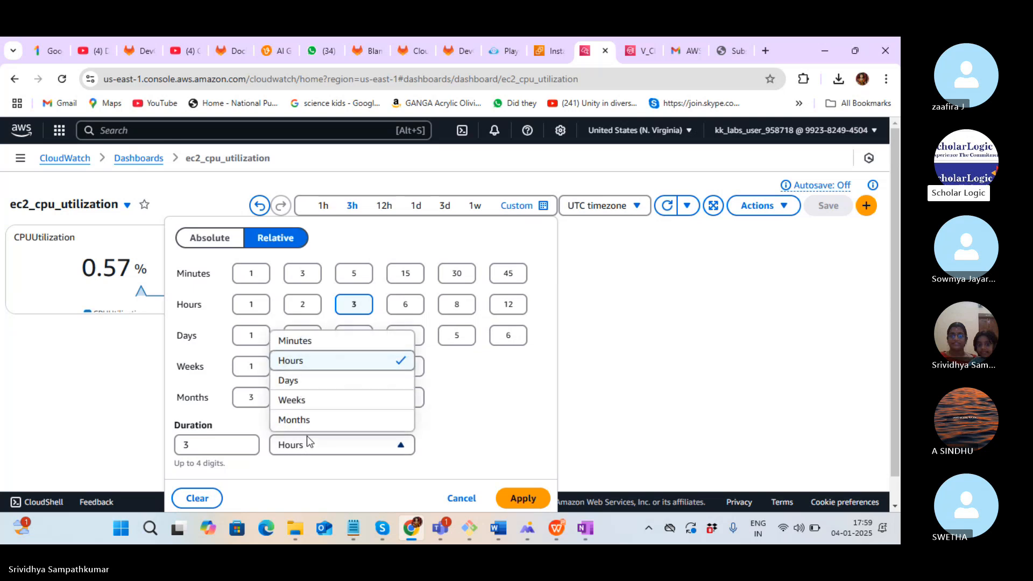
left_click(339, 240)
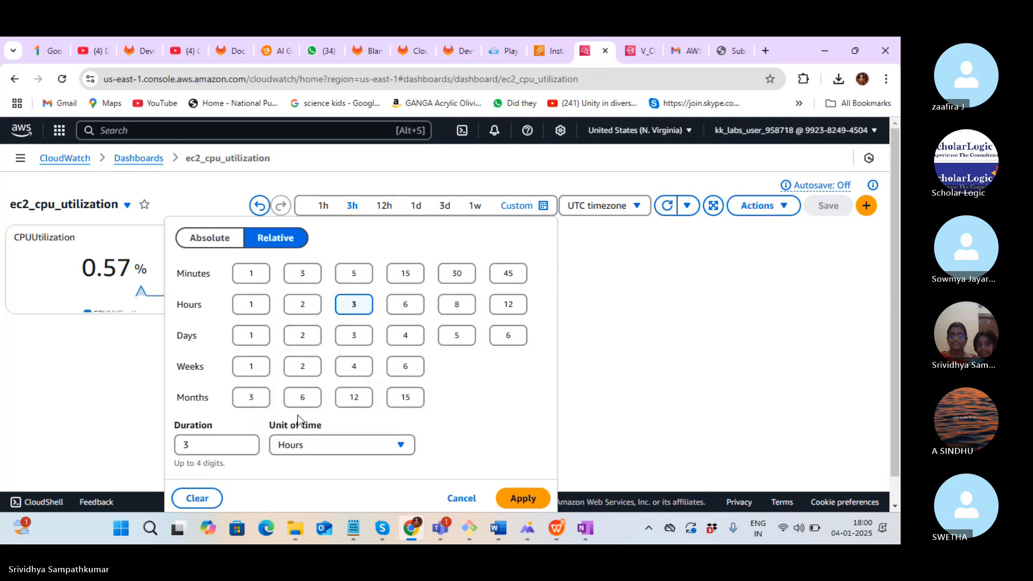
left_click(303, 273)
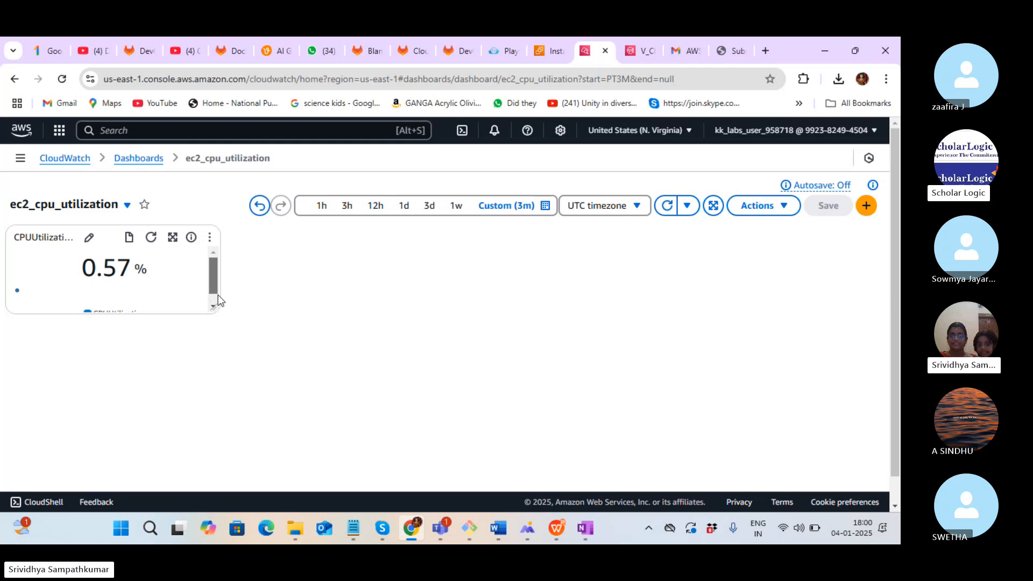
Refresh the CPUUtilization widget repeatedly, checking Gmail in between, until it reads 63.8%
left_click_drag(216, 285, 218, 321)
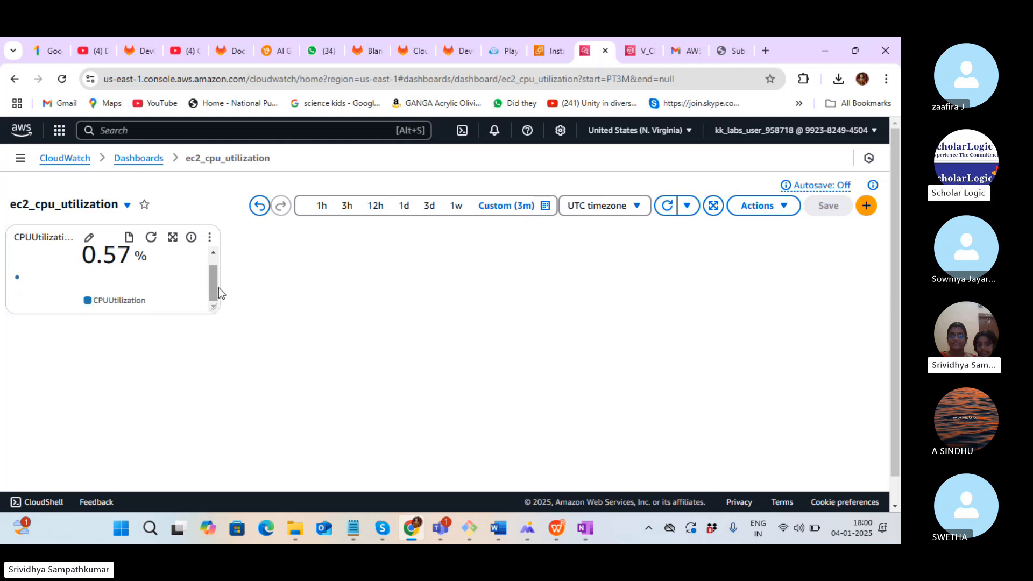
left_click_drag(212, 285, 218, 245)
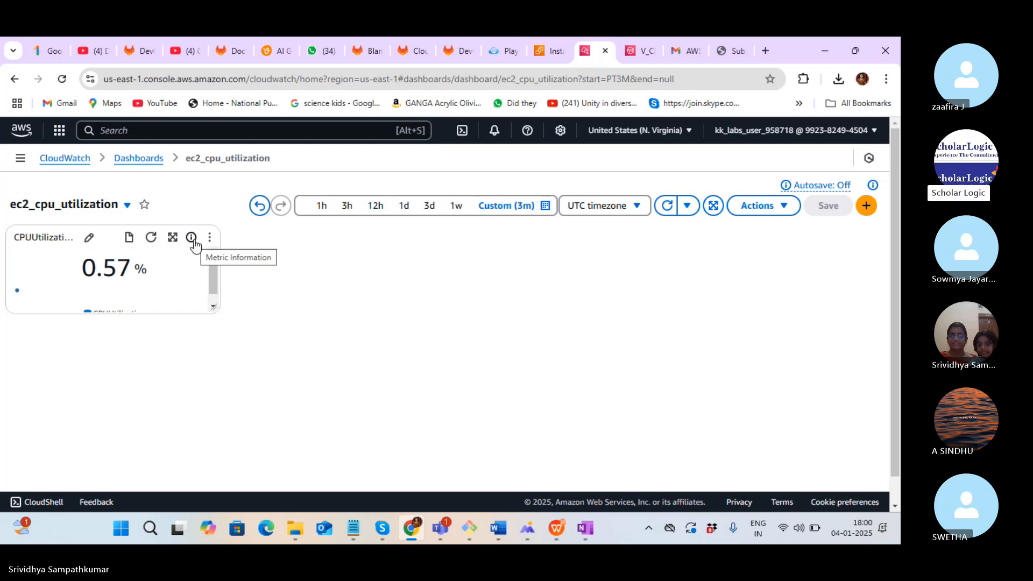
left_click(151, 237)
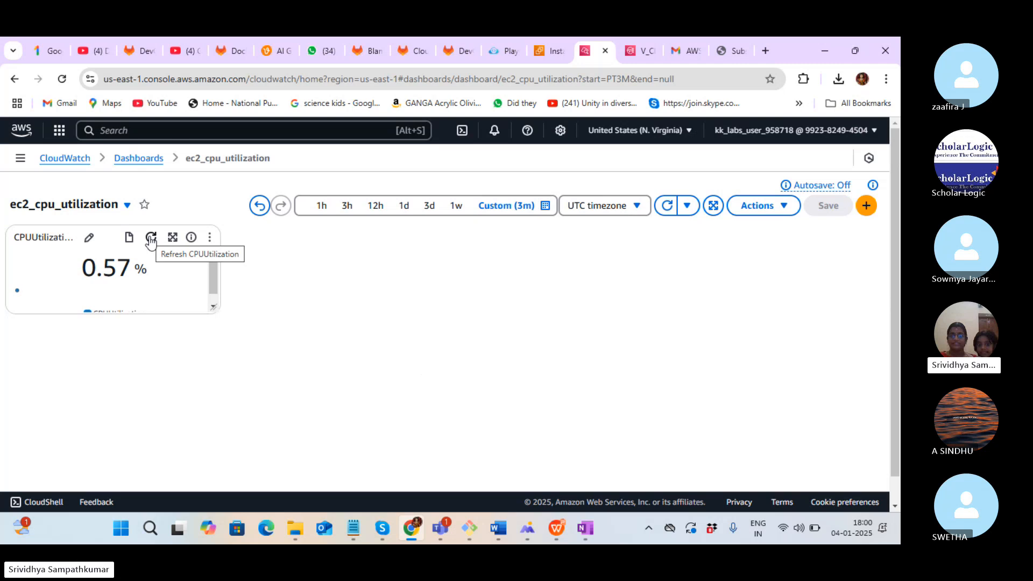
left_click(151, 239)
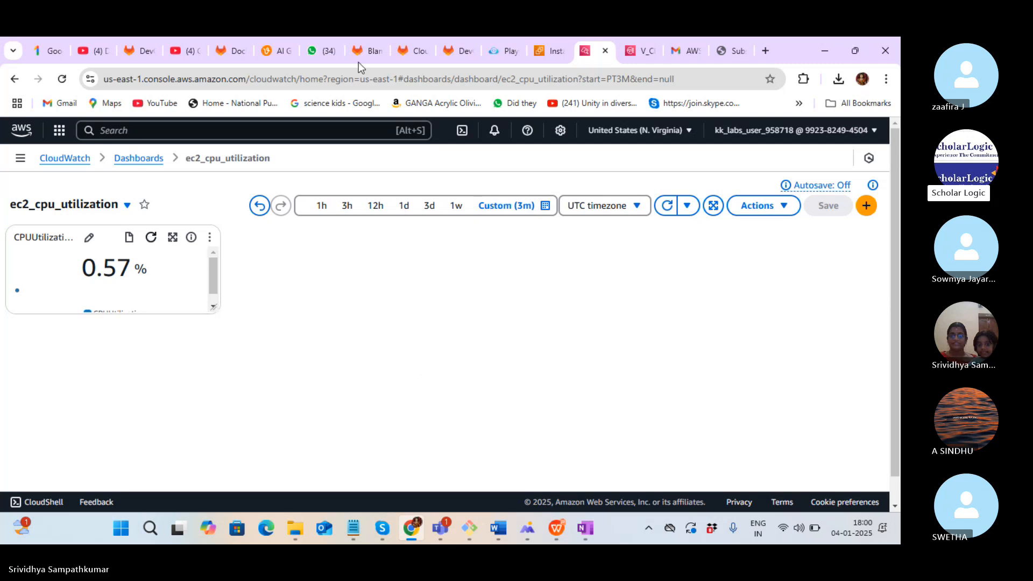
left_click(677, 53)
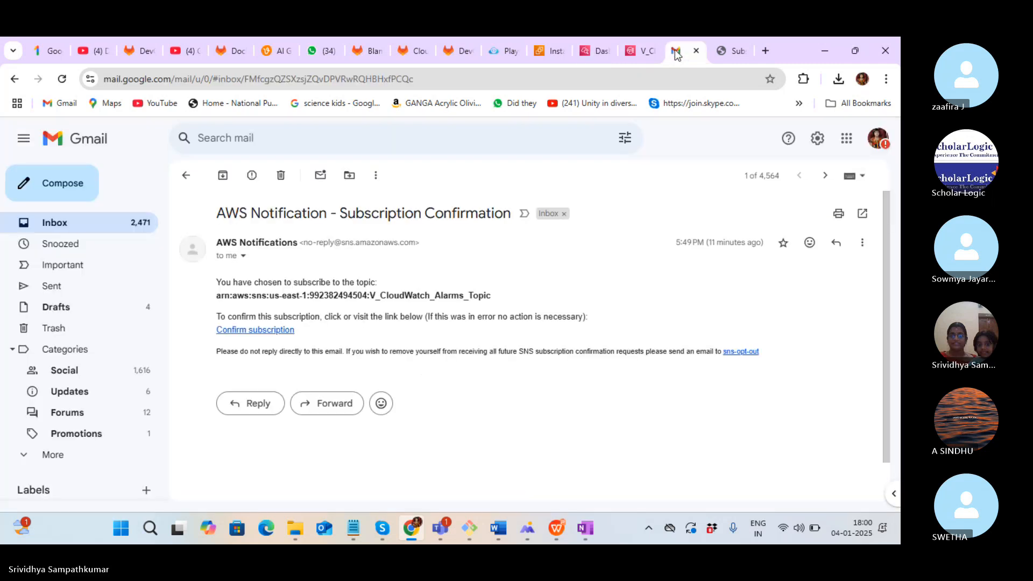
left_click(66, 234)
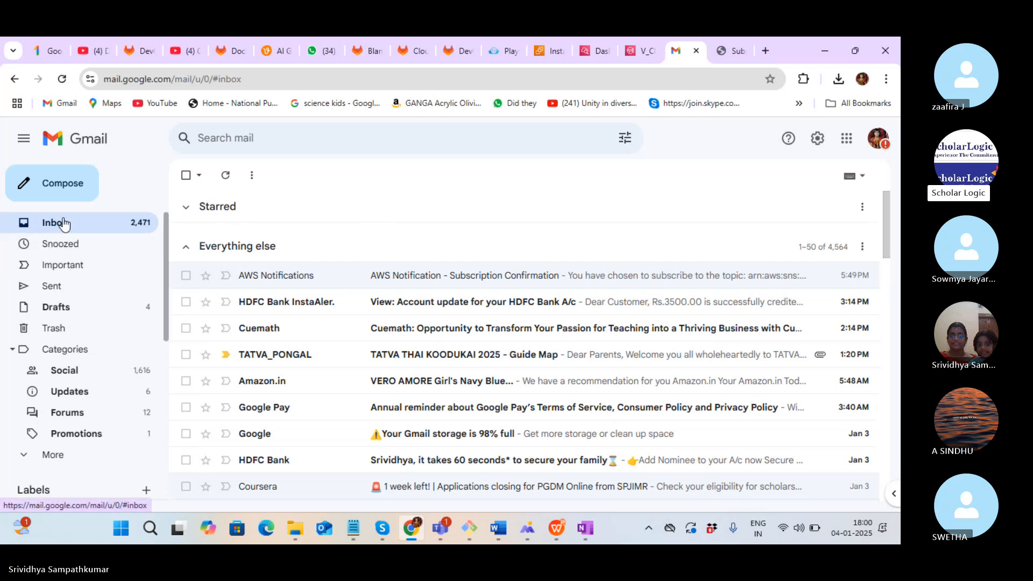
left_click(597, 53)
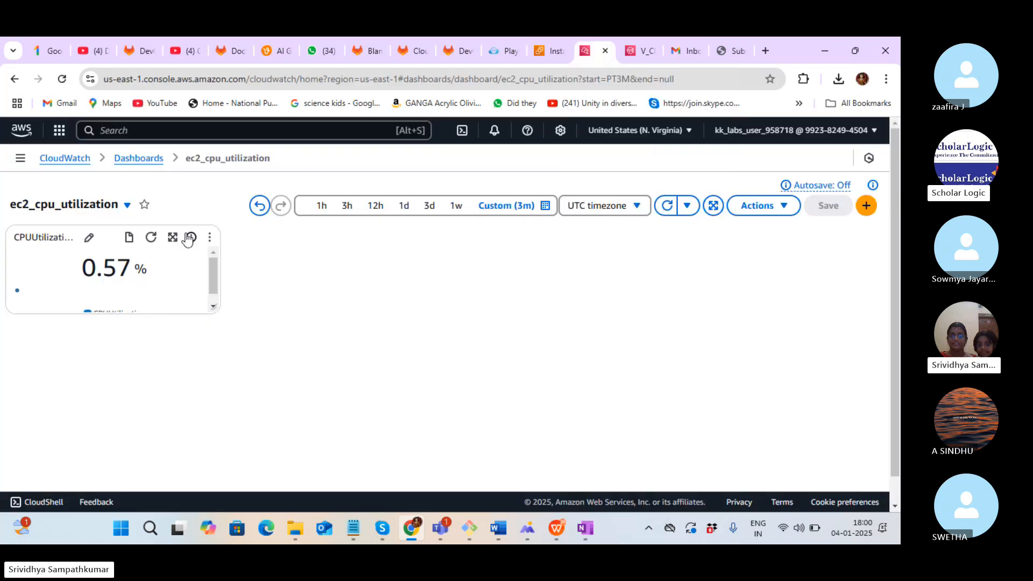
left_click(149, 238)
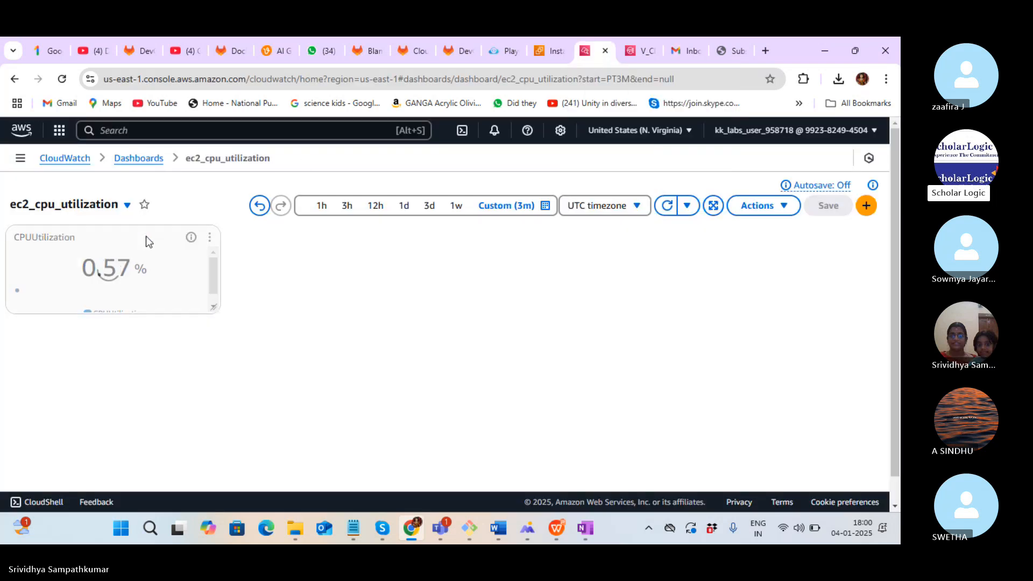
left_click(683, 52)
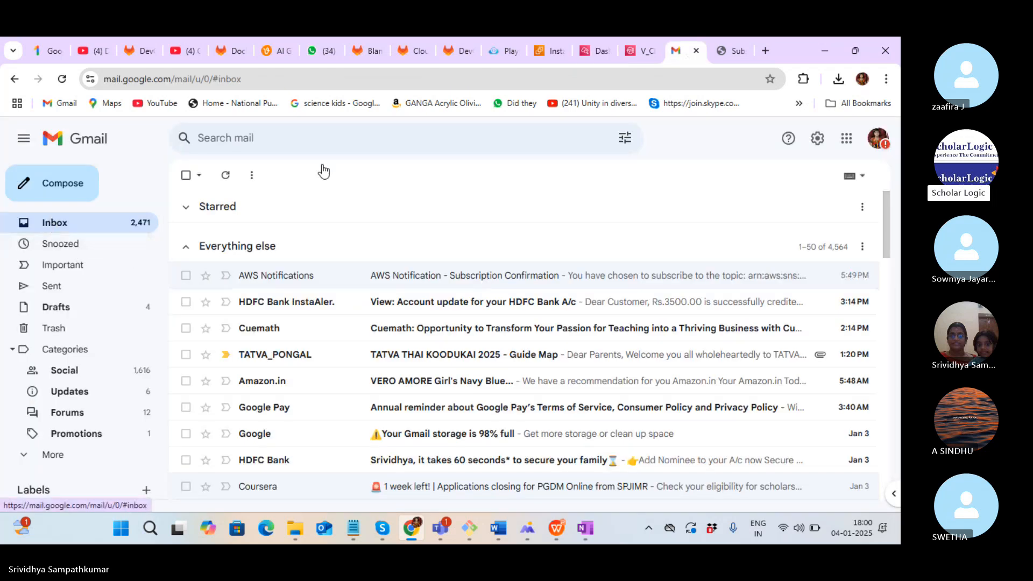
left_click(589, 56)
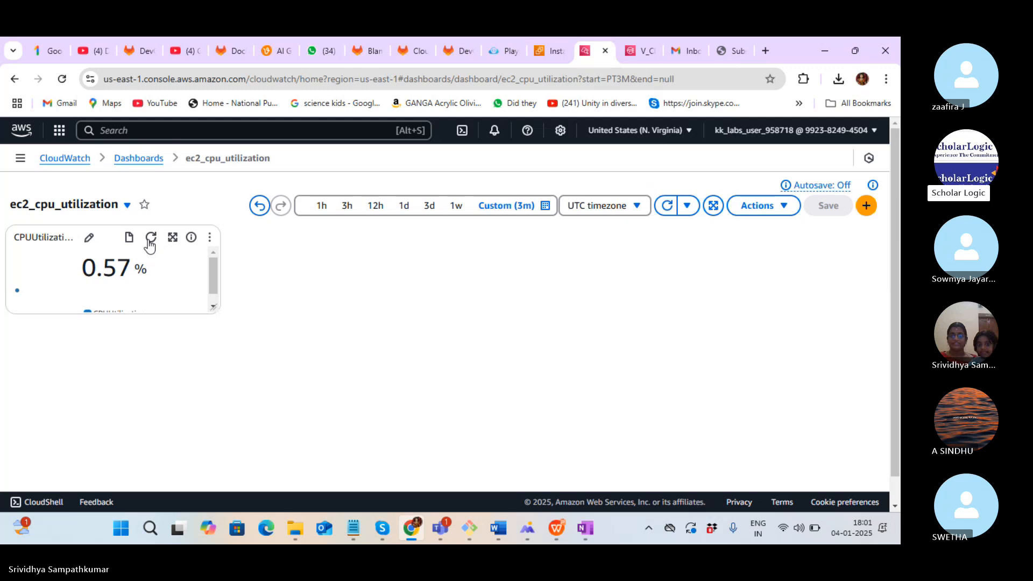
left_click(150, 239)
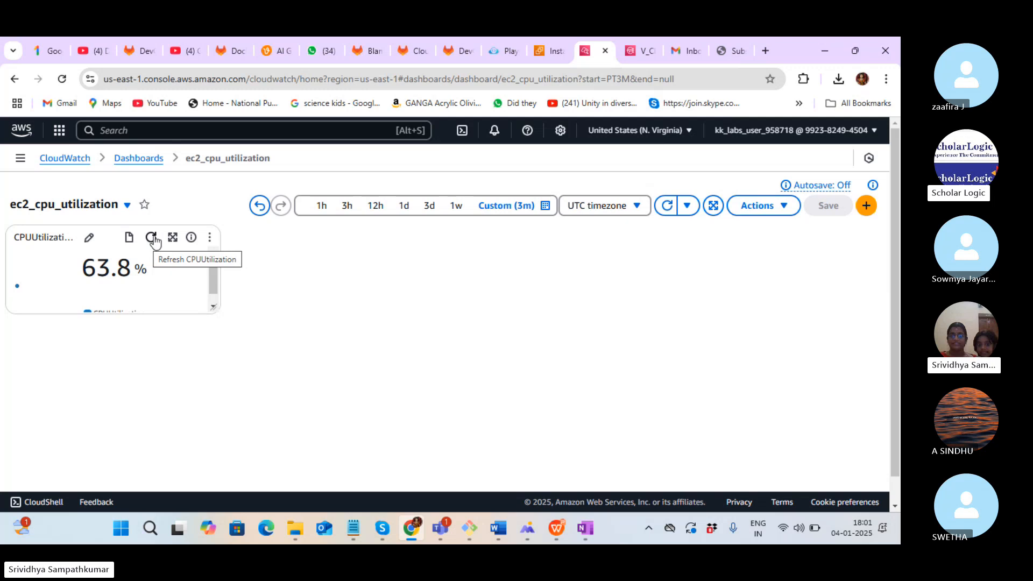
Check the Gmail inbox for the alert email, then return to the CloudWatch dashboard
left_click(682, 53)
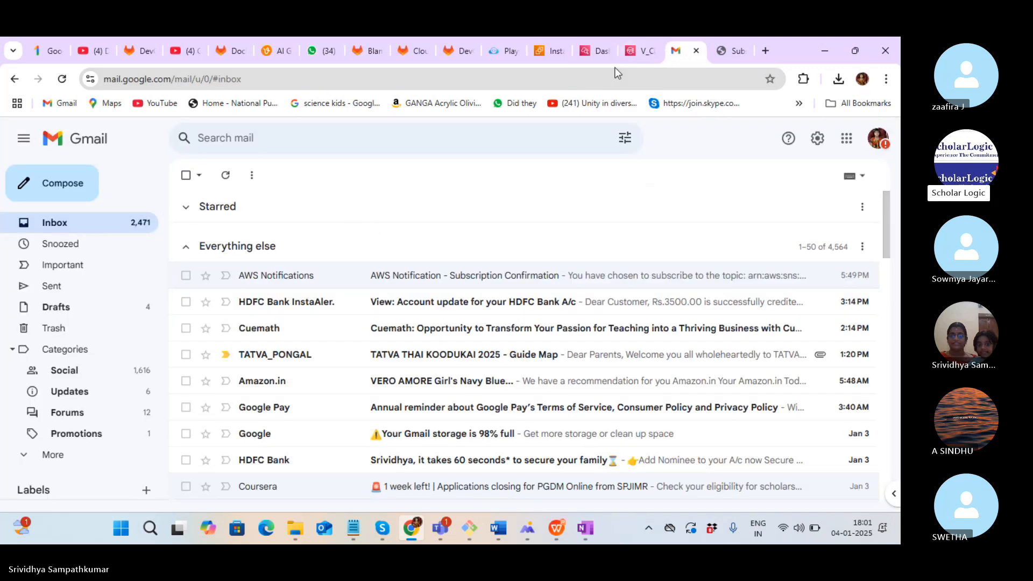
left_click(591, 55)
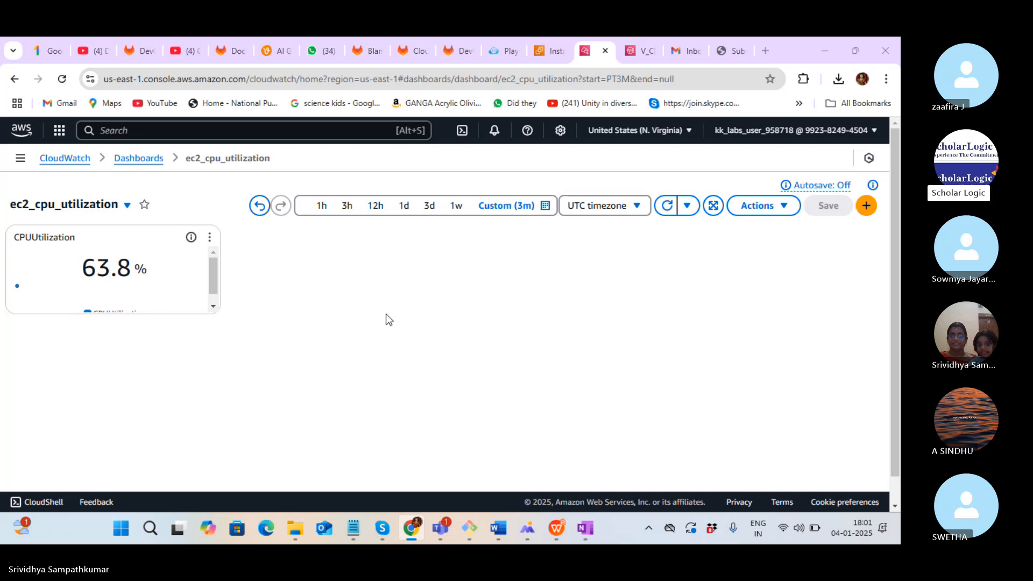
key("alt+Tab")
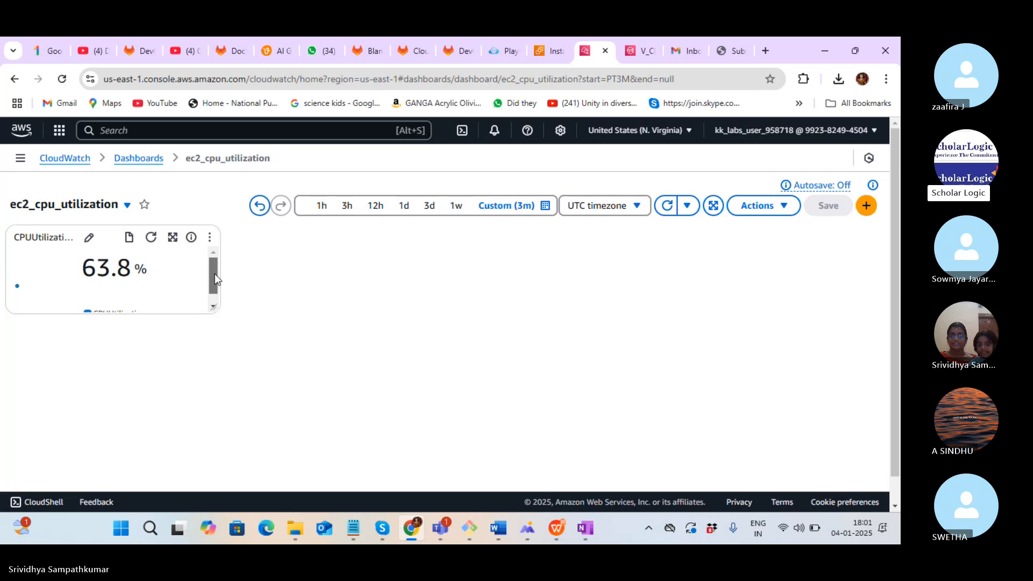
scroll(214, 278, "down", 1)
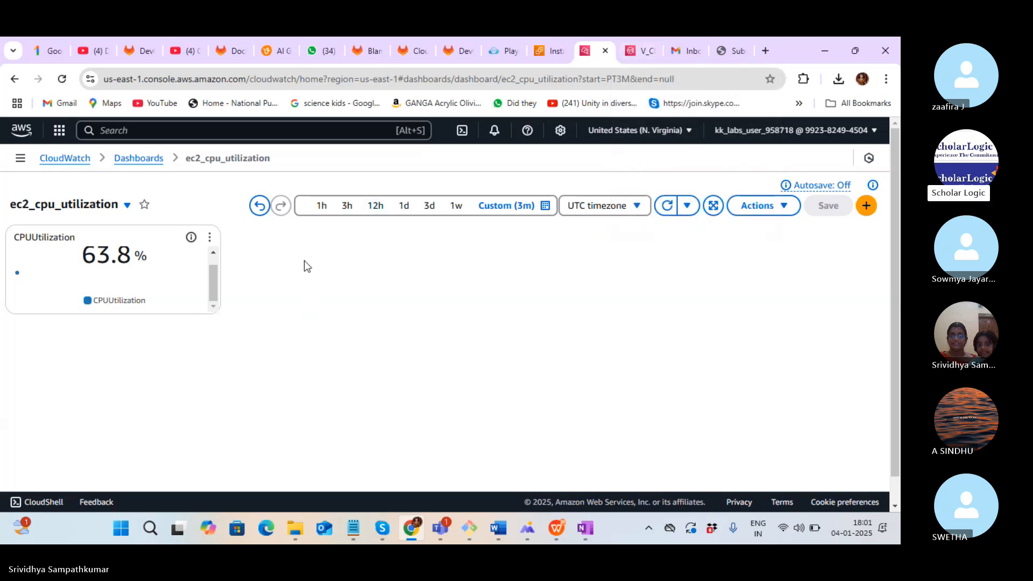
Look over the SNS alarms topic page, then go to the CloudWatch Overview showing V_CPU_Alarm
left_click(636, 51)
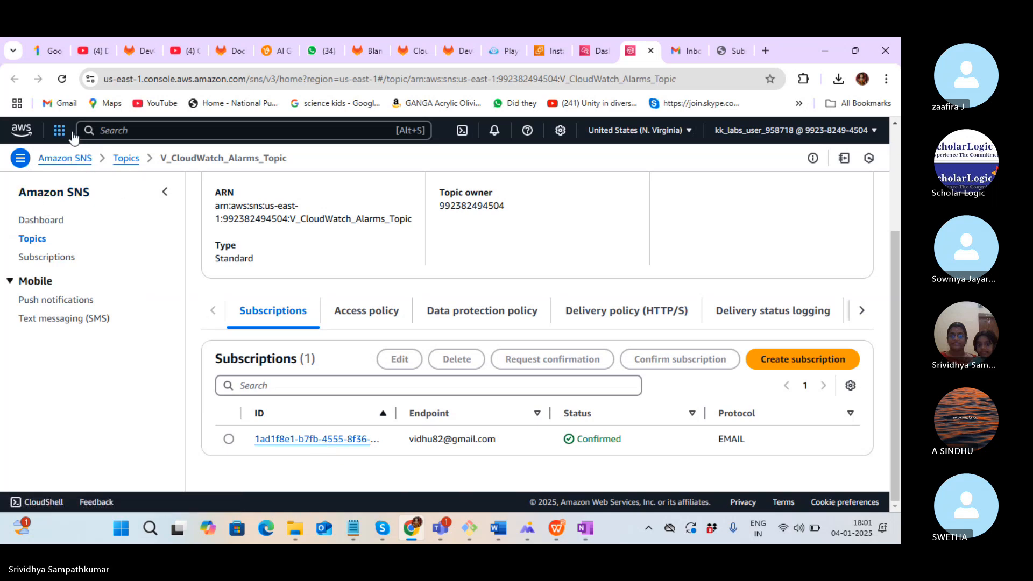
left_click(21, 160)
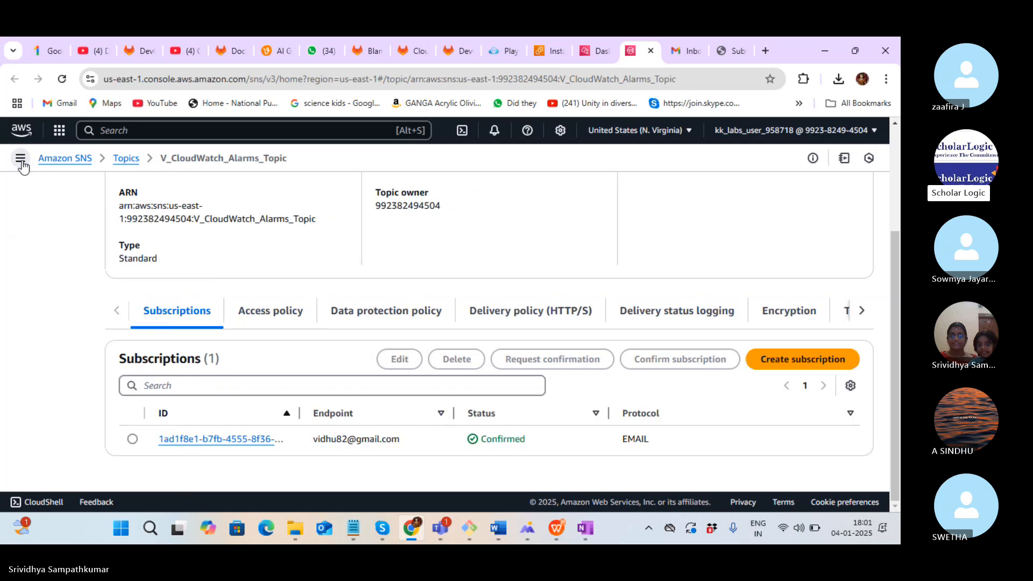
left_click(596, 51)
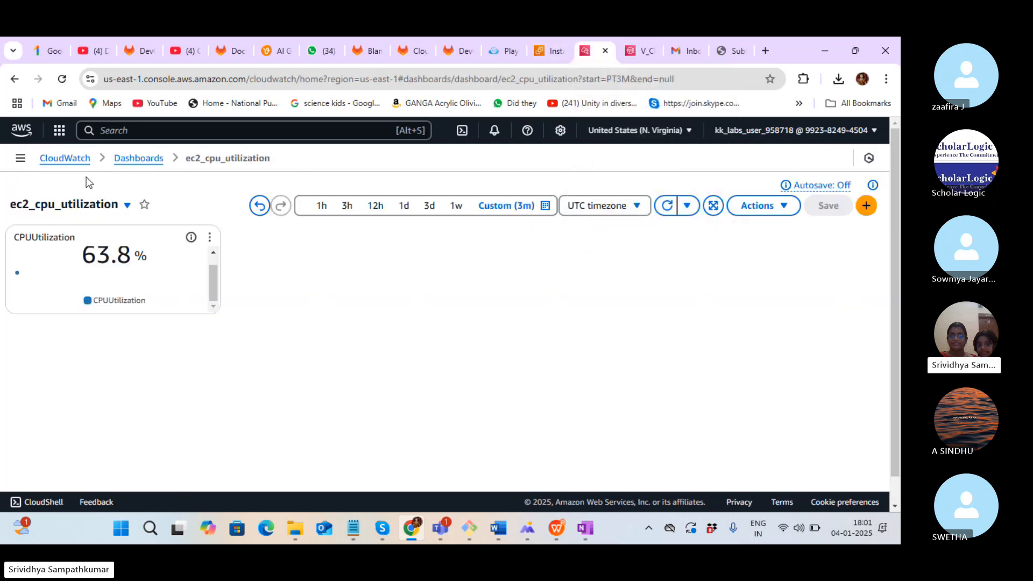
left_click(64, 160)
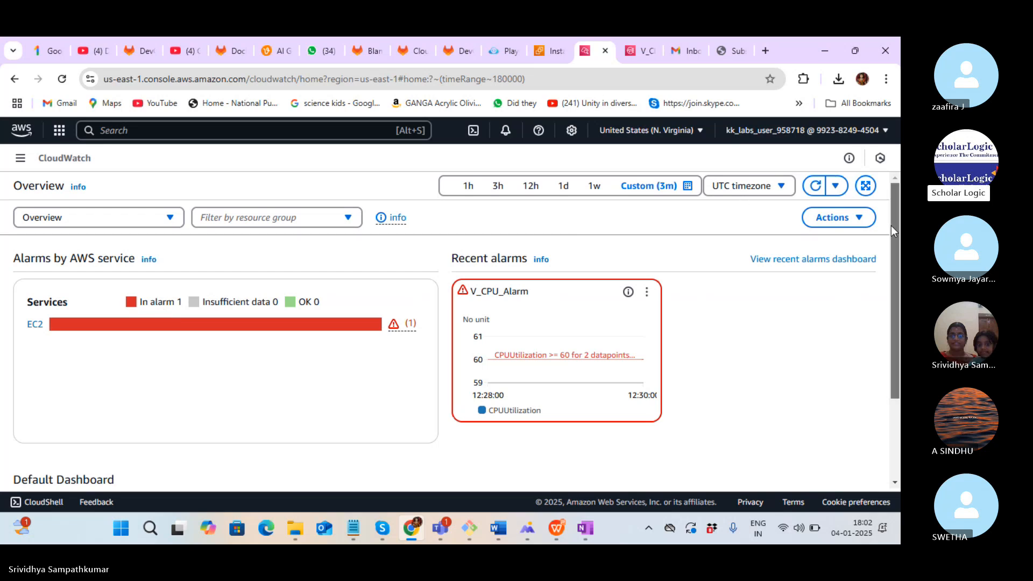
Open V_CPU_Alarm's details from the list of alarms in alarm state
left_click(19, 159)
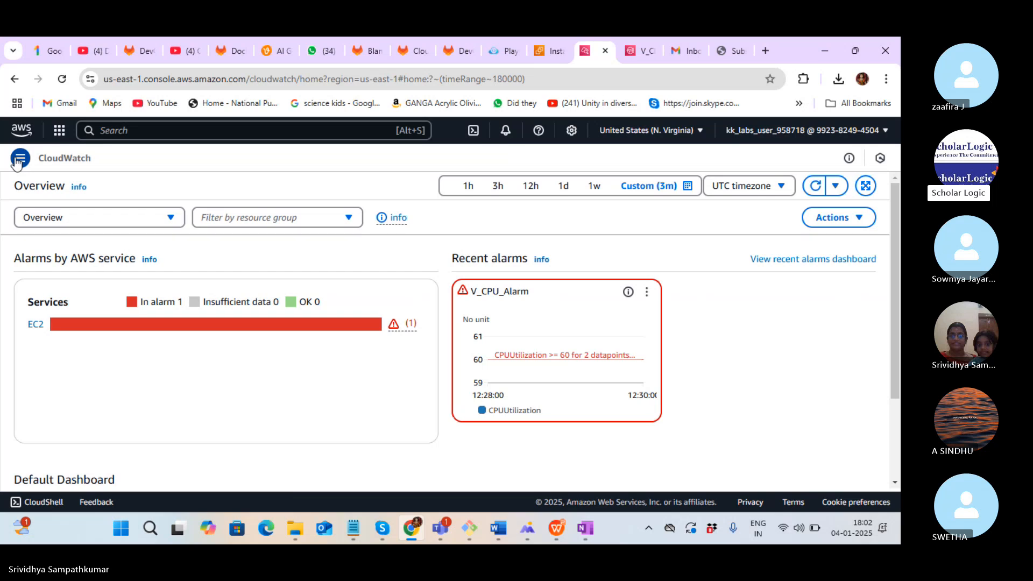
left_click(24, 388)
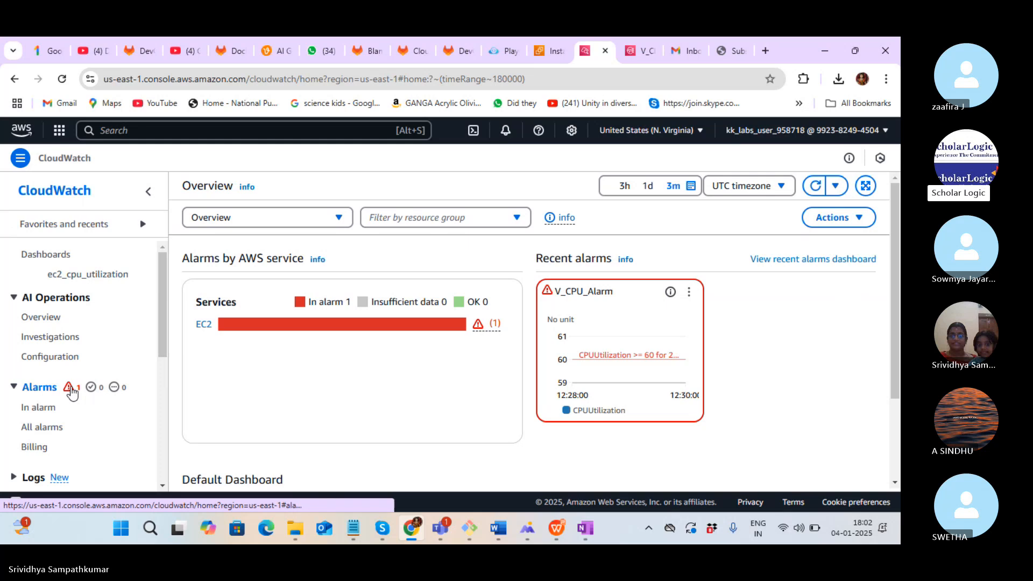
left_click(70, 388)
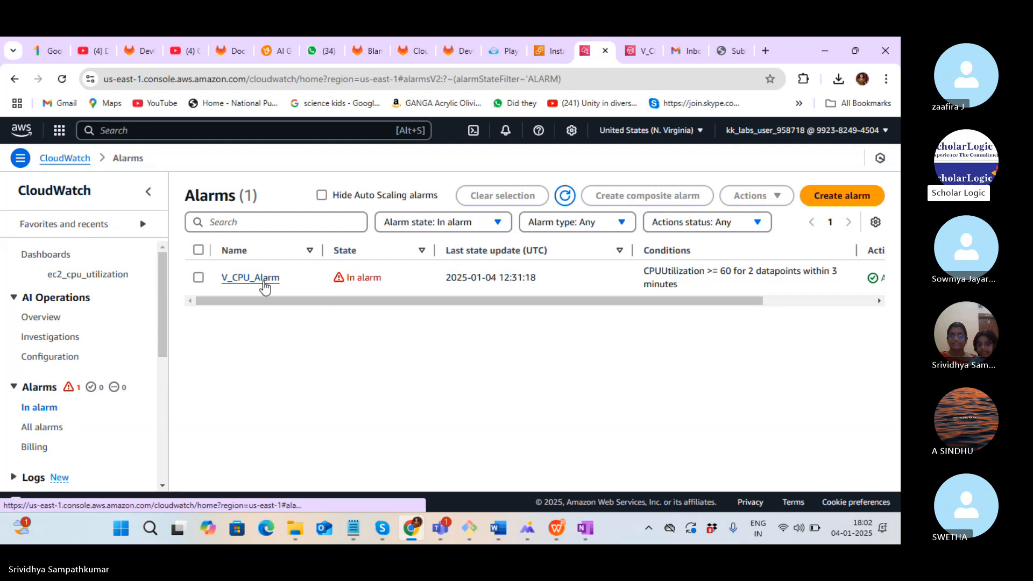
left_click(264, 279)
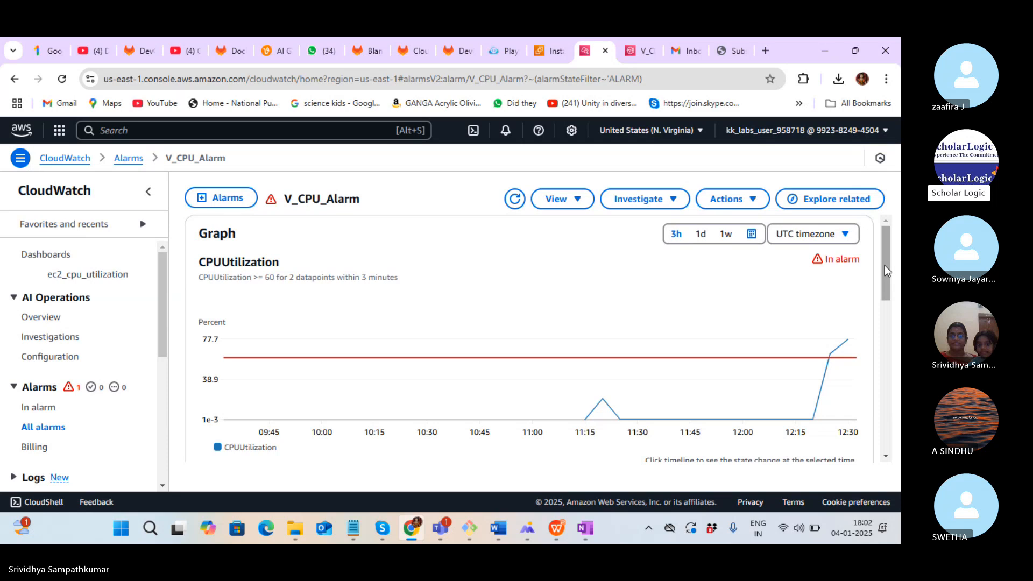
Review the CPUUtilization graph above threshold, then switch to the Gmail inbox
left_click_drag(884, 266, 888, 288)
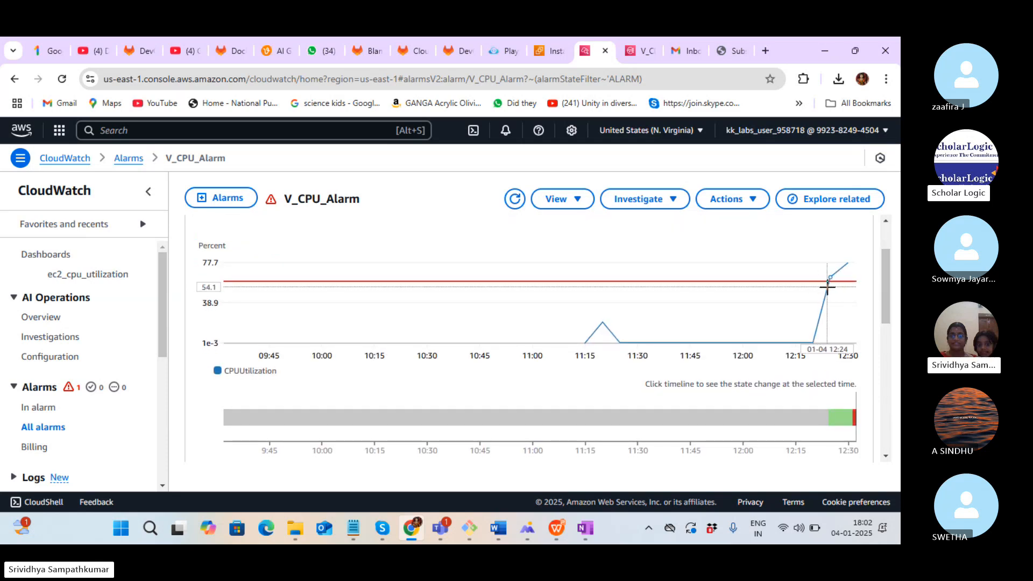
mouse_move(830, 287)
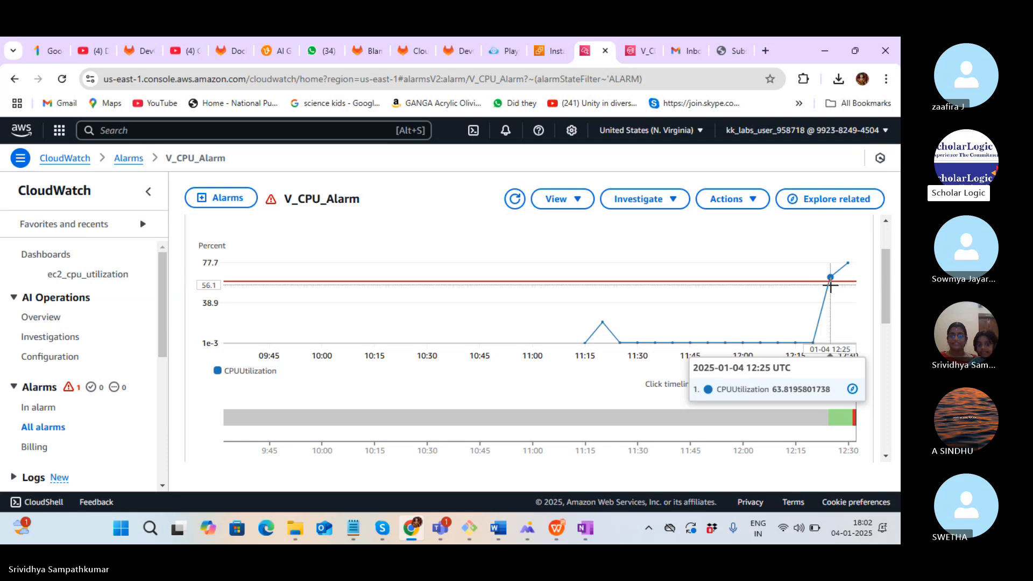
left_click(681, 49)
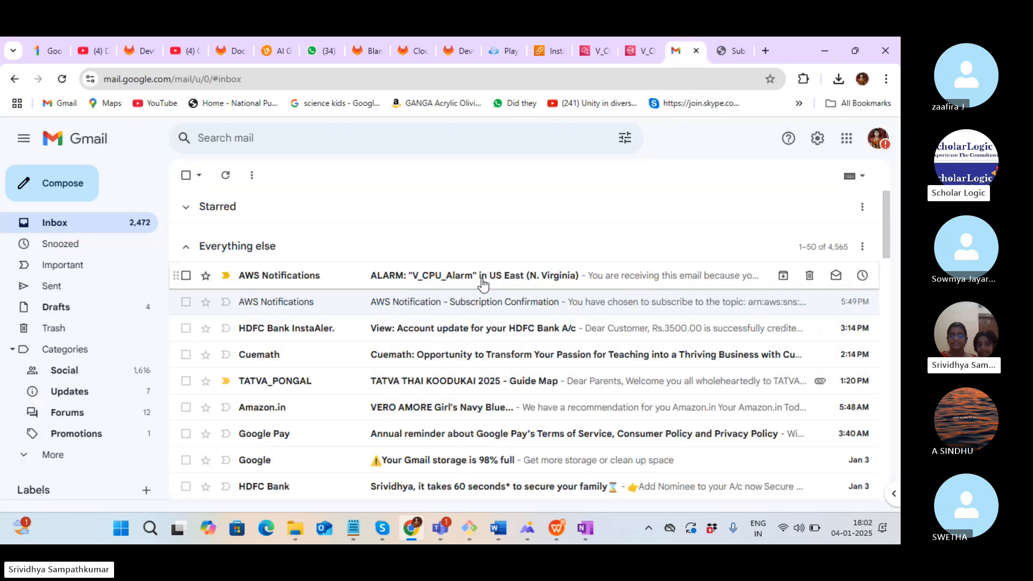
Read the 'ALARM: V_CPU_Alarm' email showing the OK to ALARM change, then return to the SNS topic
left_click(482, 274)
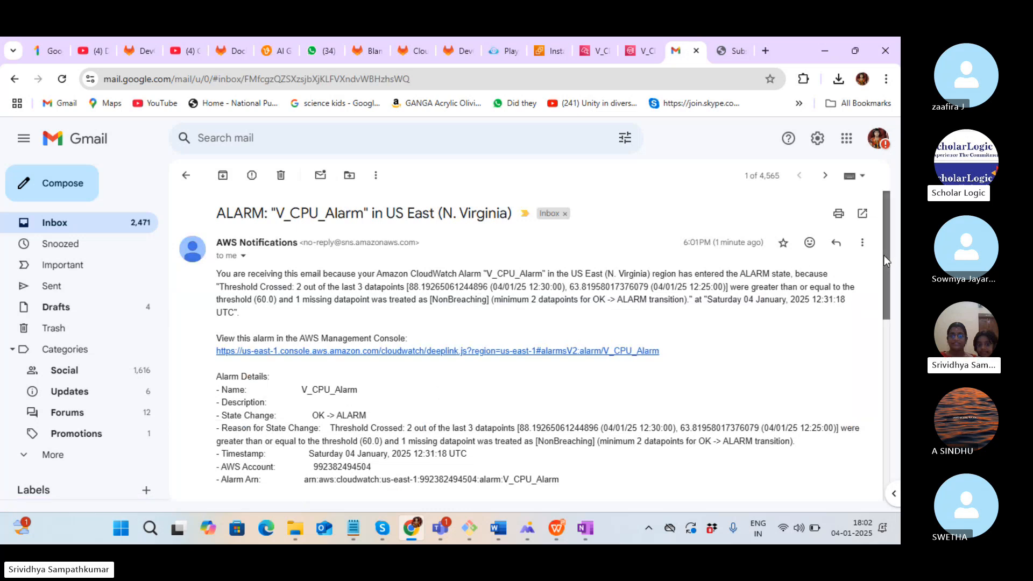
left_click_drag(884, 255, 889, 291)
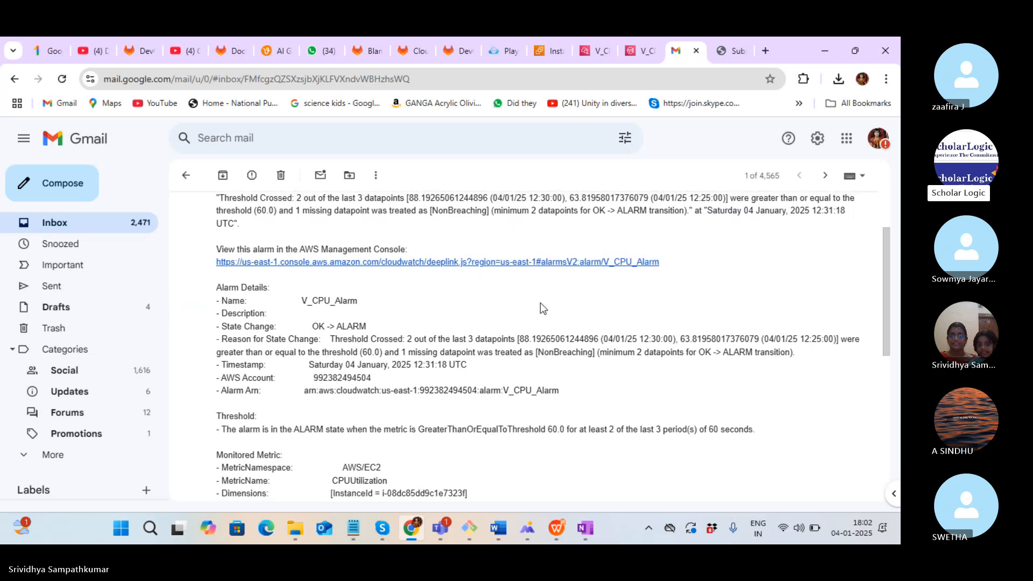
mouse_move(638, 56)
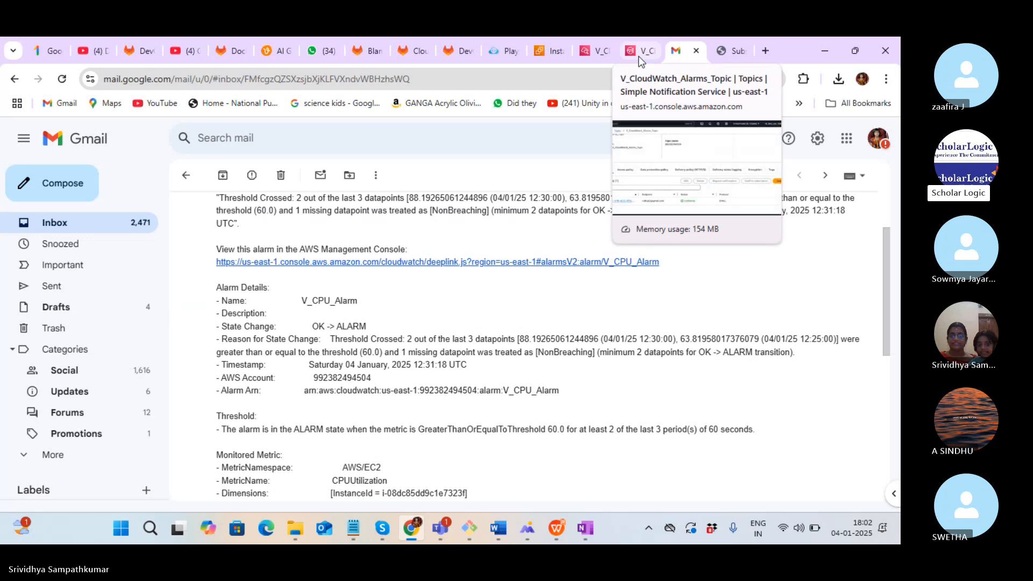
mouse_move(600, 56)
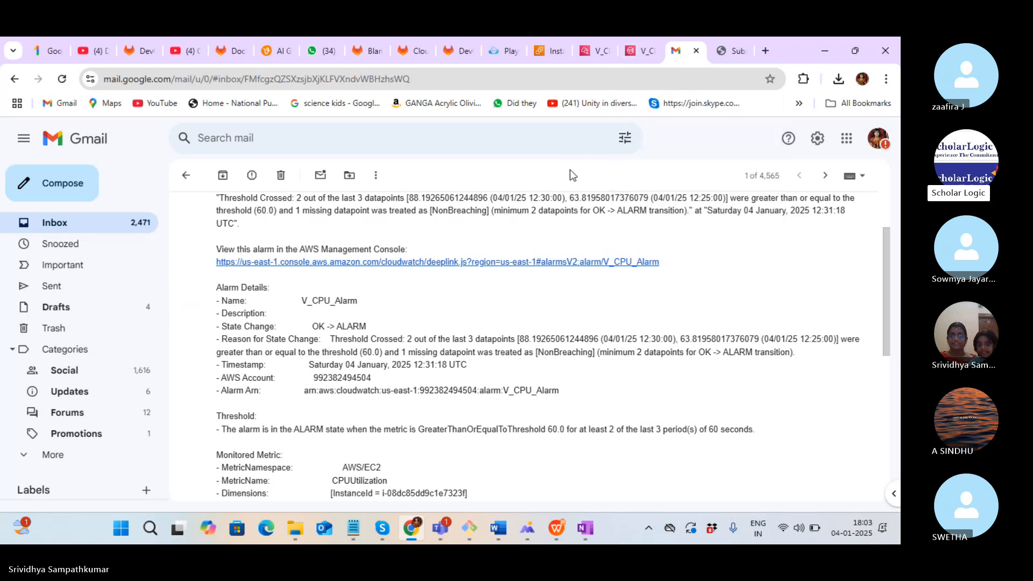
left_click(641, 54)
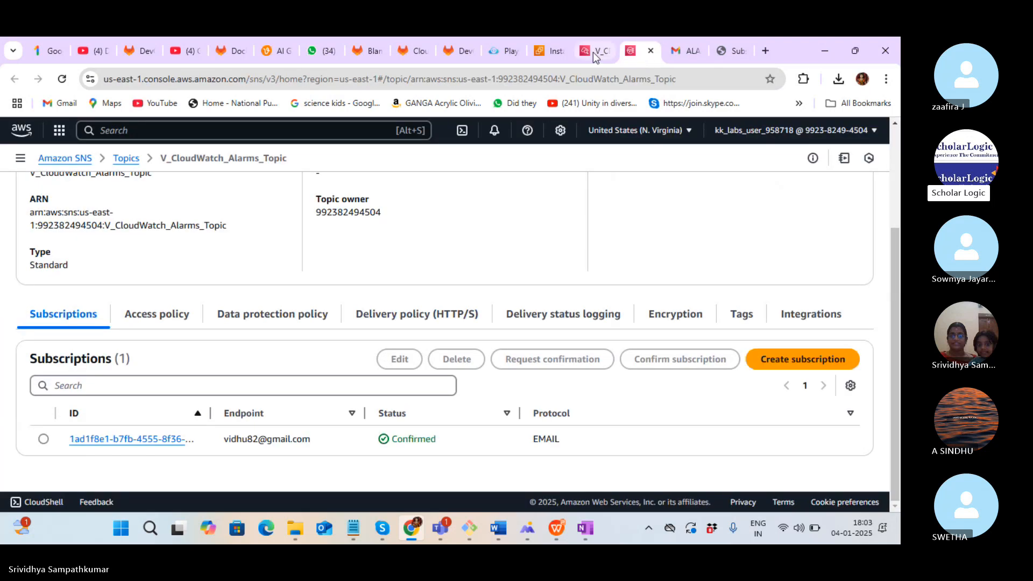
Close the SNS topic tab, scroll V_CPU_Alarm's details, and bring the Git Bash terminal forward
left_click(593, 52)
left_click(638, 55)
left_click(650, 52)
left_click(595, 51)
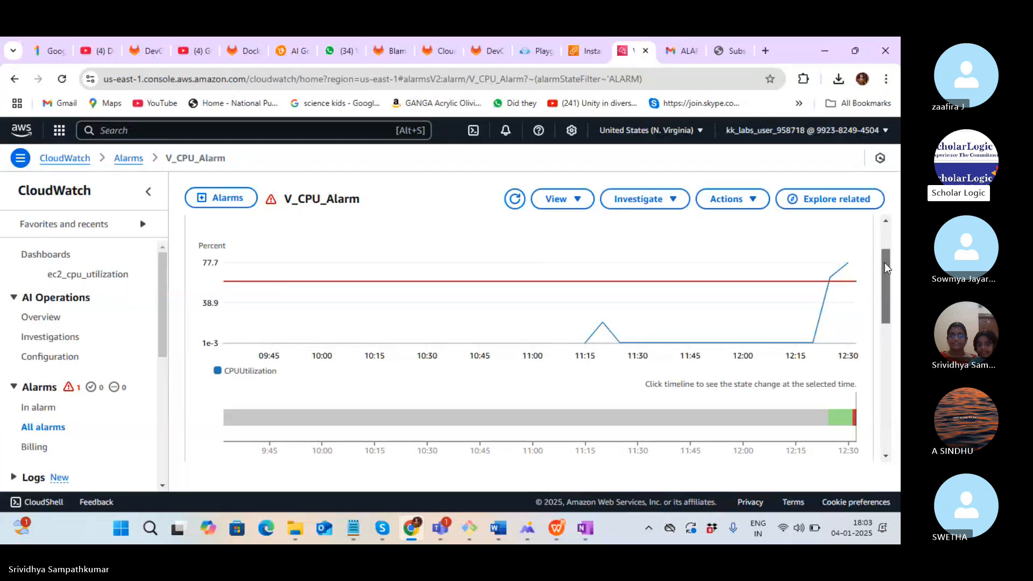
left_click_drag(885, 263, 892, 363)
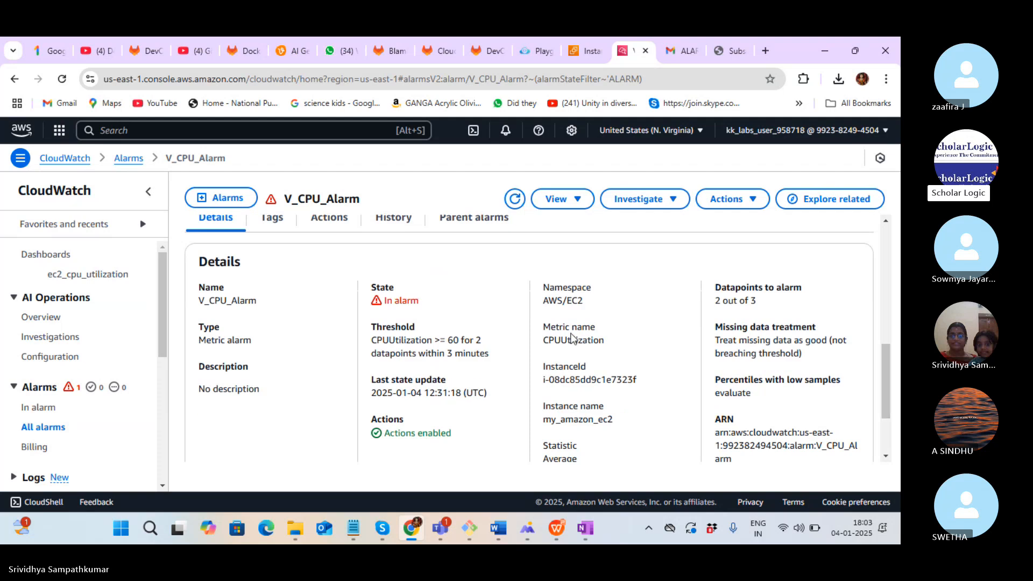
key("alt+Tab")
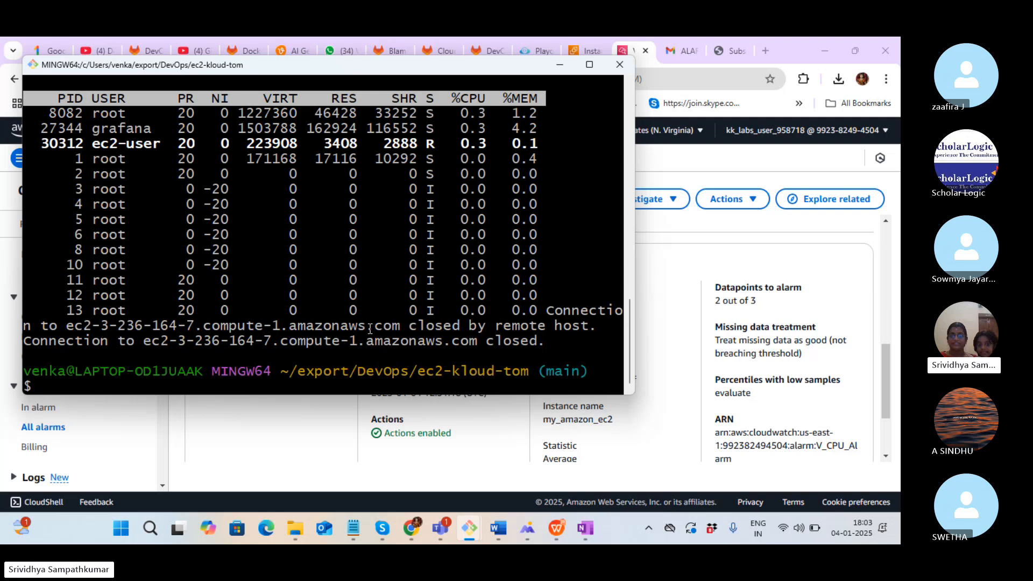
Check the Git Bash terminals for the closed SSH session, then return to V_CPU_Alarm showing In alarm
key("alt+Tab")
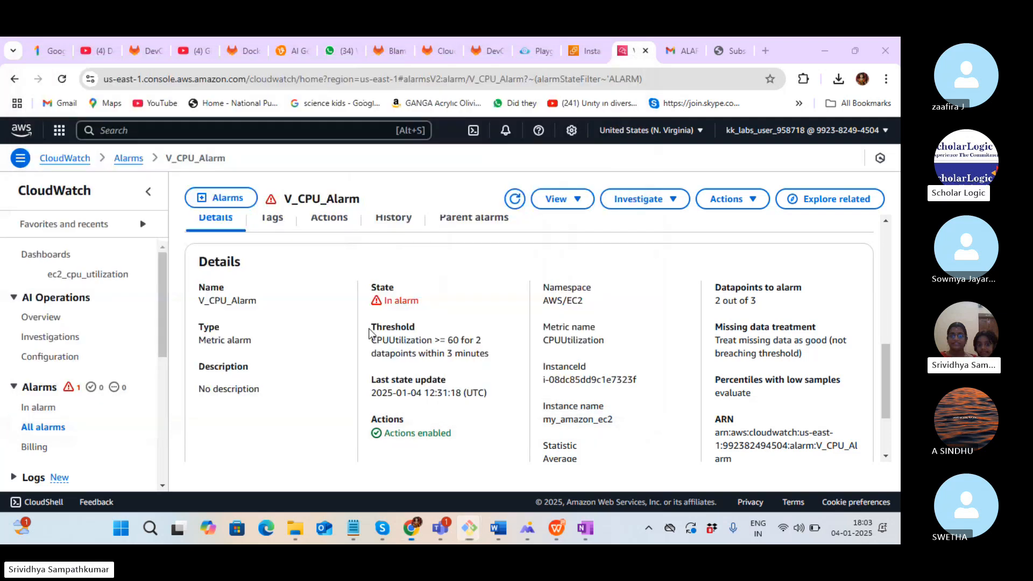
key("alt+Tab")
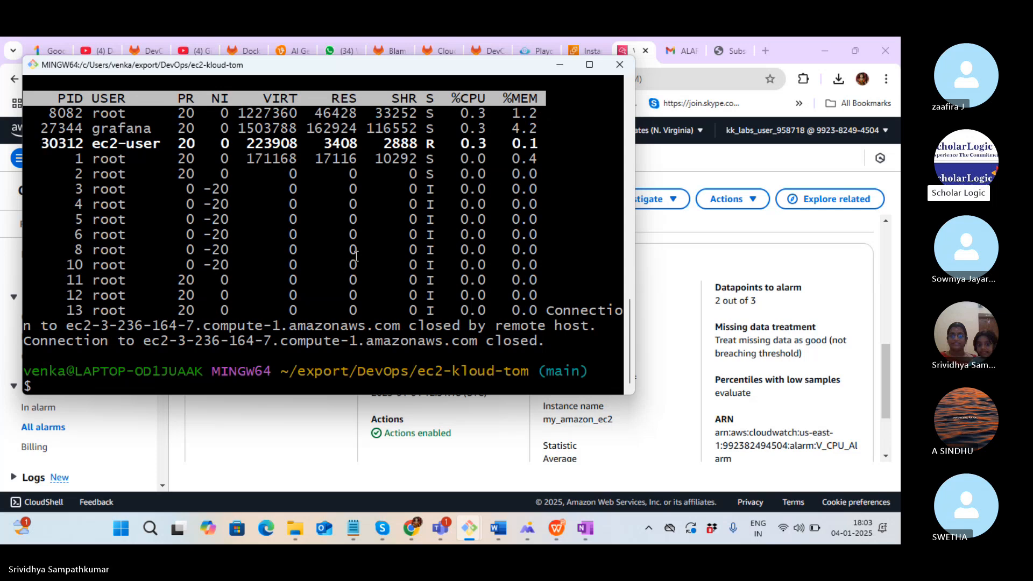
key("alt+Tab")
key("alt+Tab")
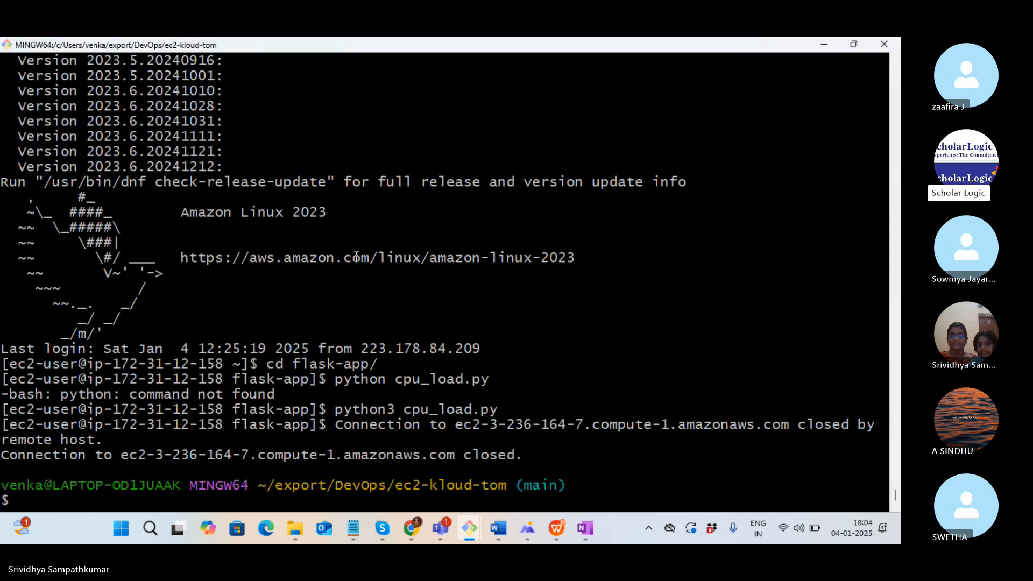
key("alt+Tab")
key("alt+Tab")
key("alt+Tab")
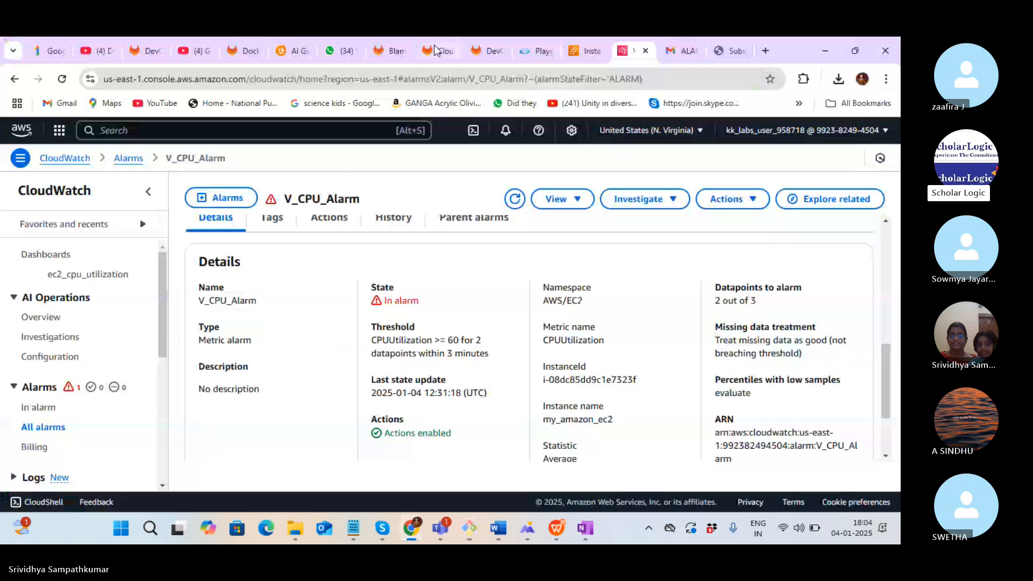
Refresh the stopped my_amazon_ec2 instance's summary and start it via Instance state > Start instance
left_click(579, 51)
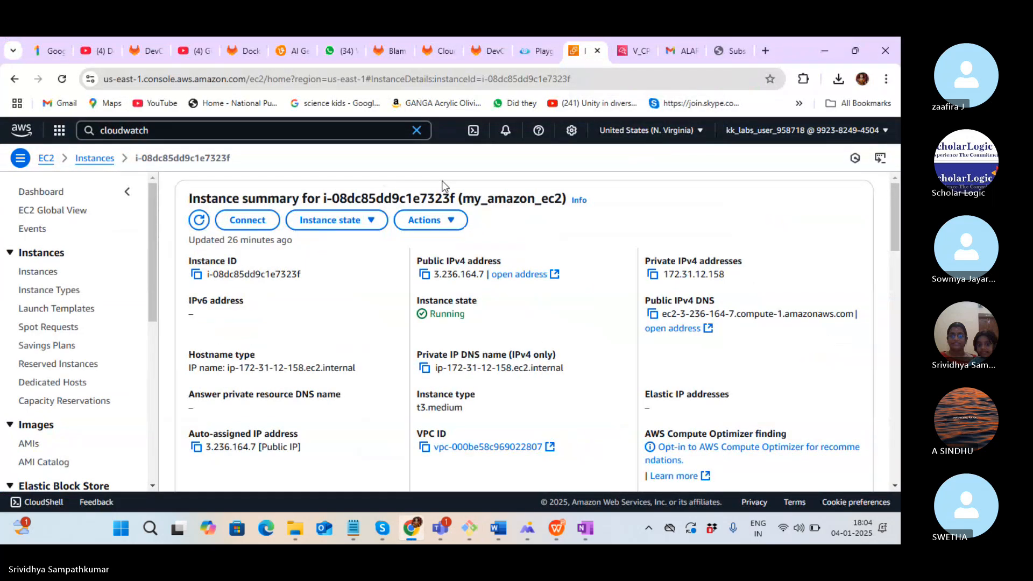
left_click(184, 77)
key("Return")
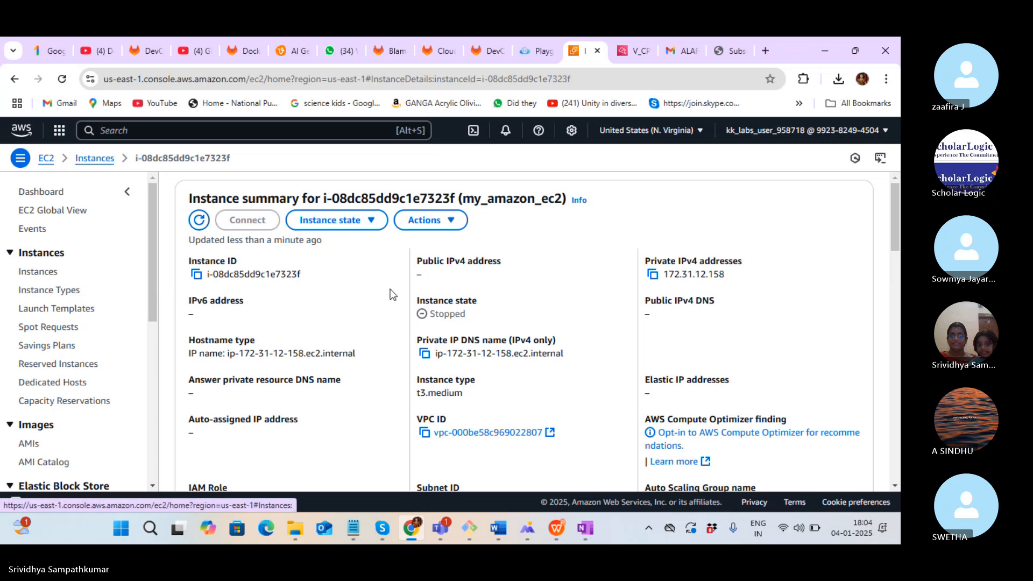
left_click(450, 225)
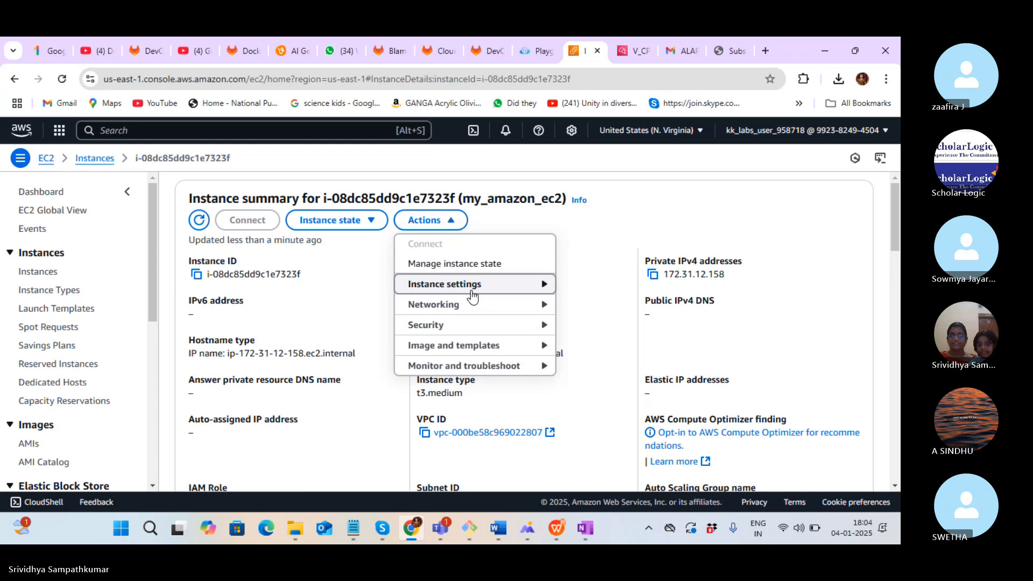
left_click(599, 261)
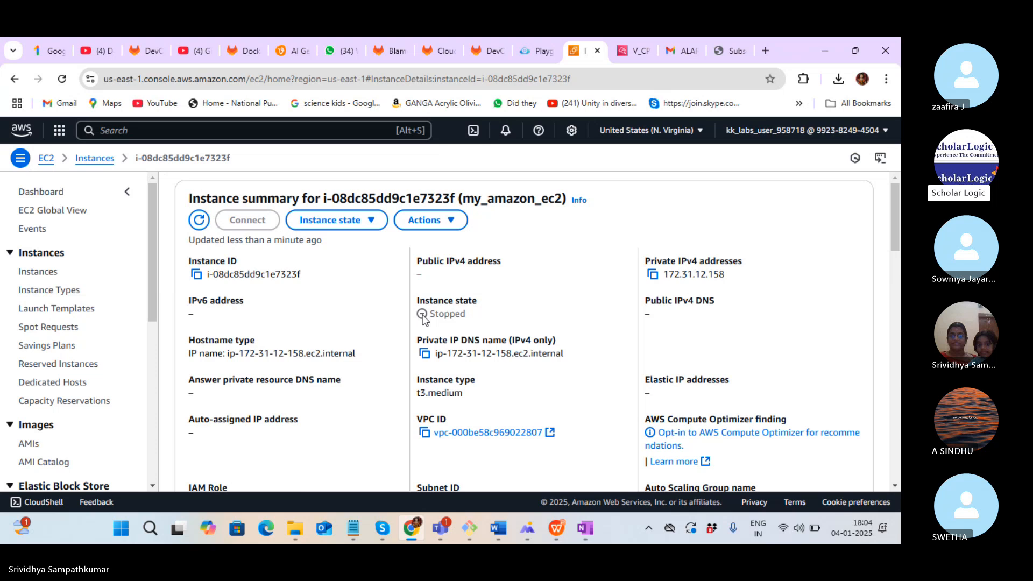
left_click(370, 224)
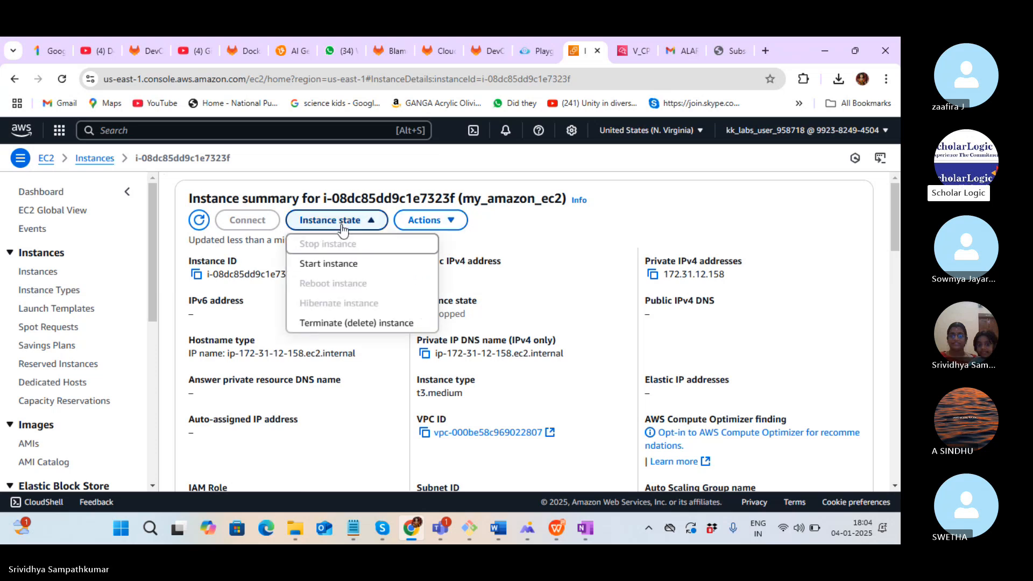
left_click(339, 264)
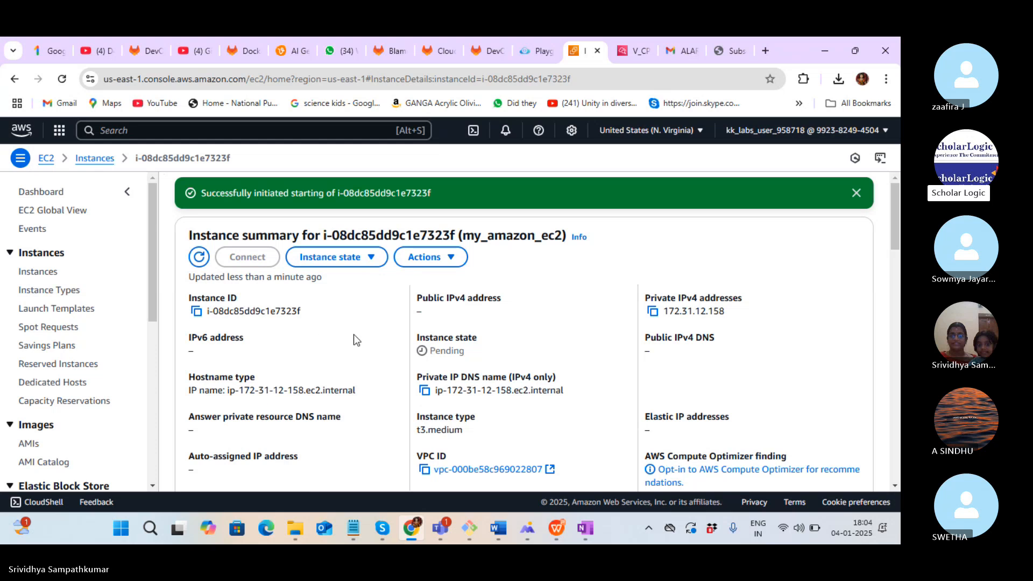
Review the actions configured on the V_CPU_Alarm details page
left_click(635, 50)
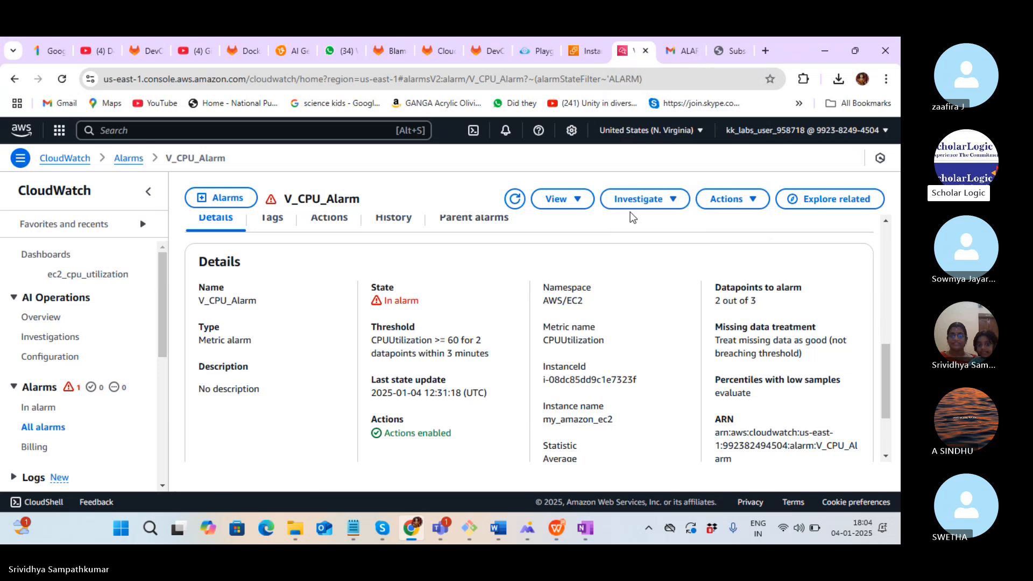
left_click(761, 200)
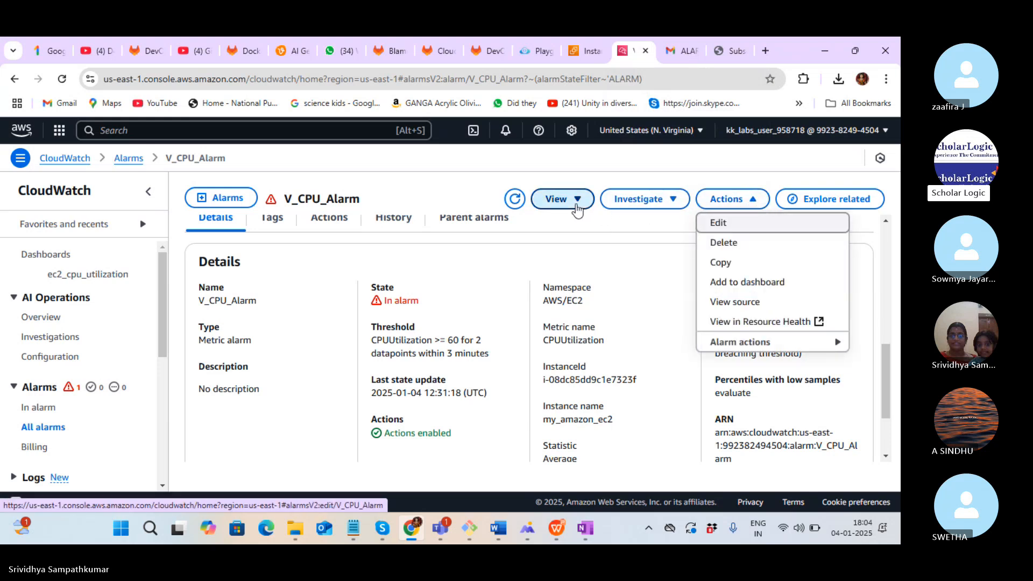
left_click(577, 211)
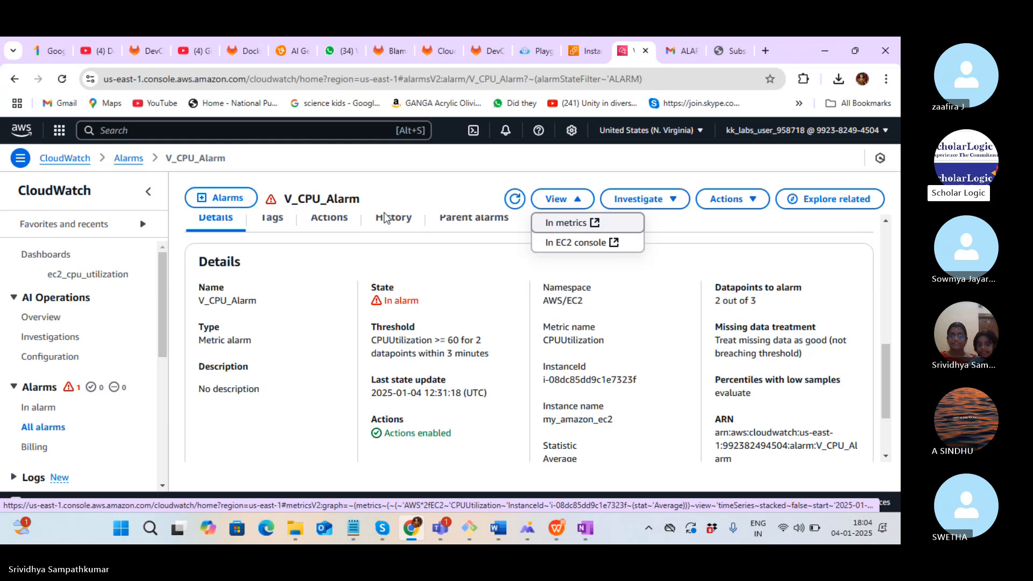
left_click(333, 219)
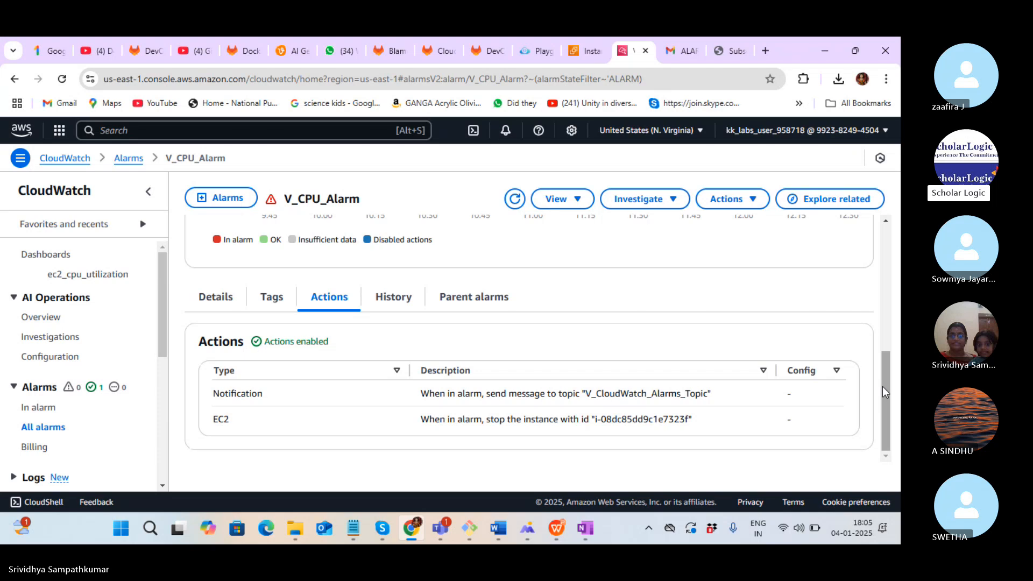
left_click_drag(883, 387, 888, 441)
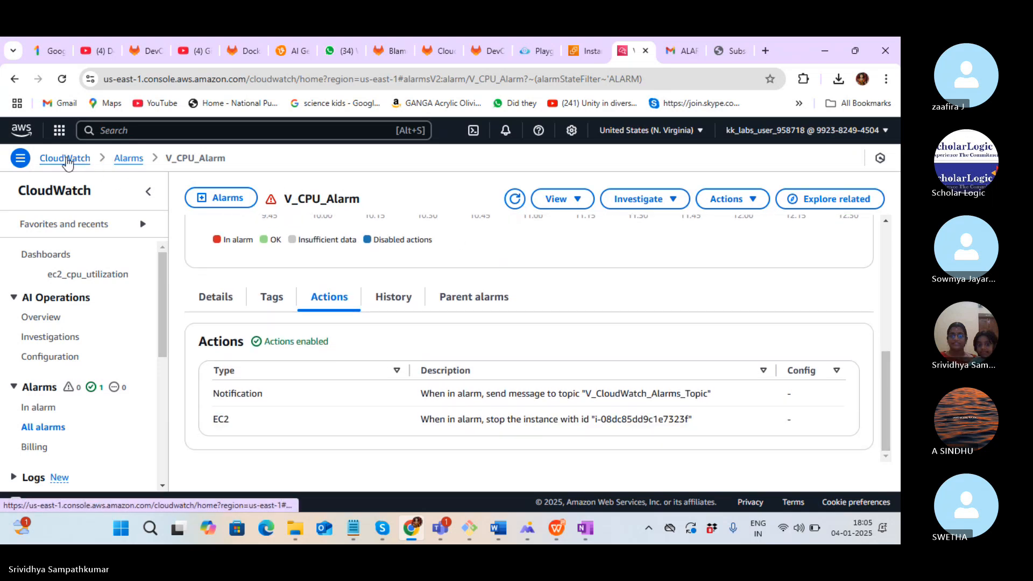
Navigate through the CloudWatch side panel's Alarms group to the All alarms list
left_click(67, 160)
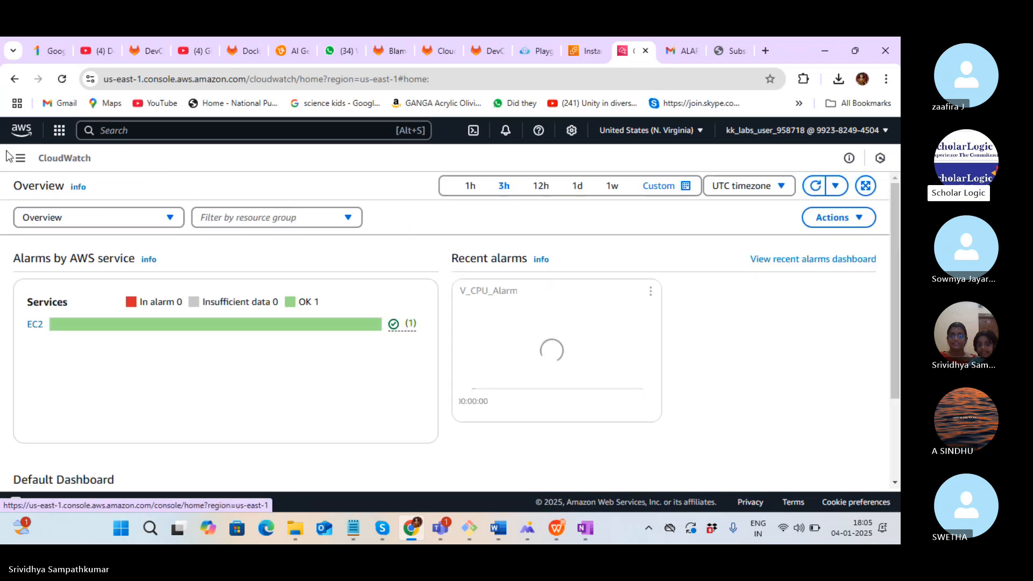
left_click(20, 158)
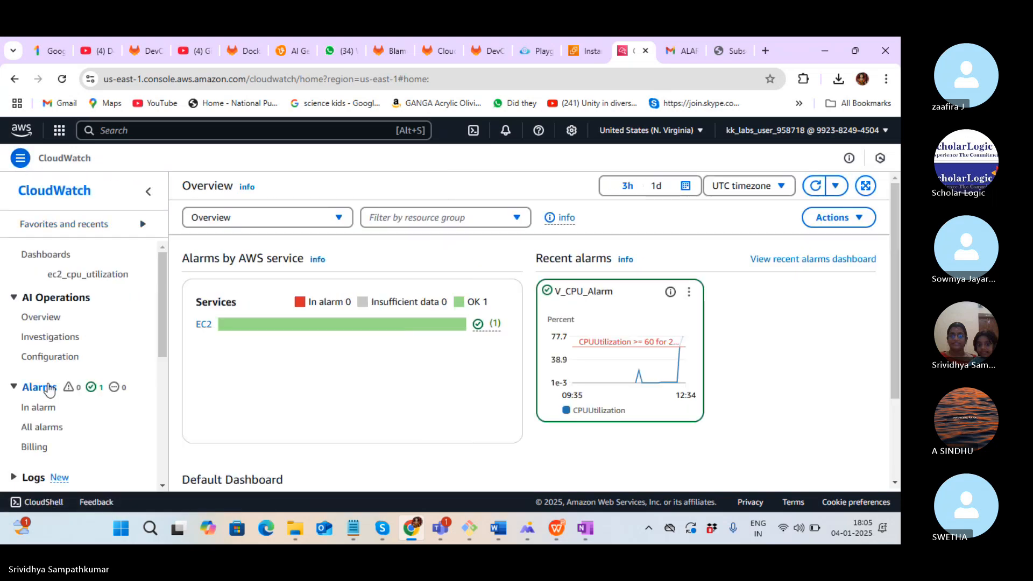
left_click(43, 388)
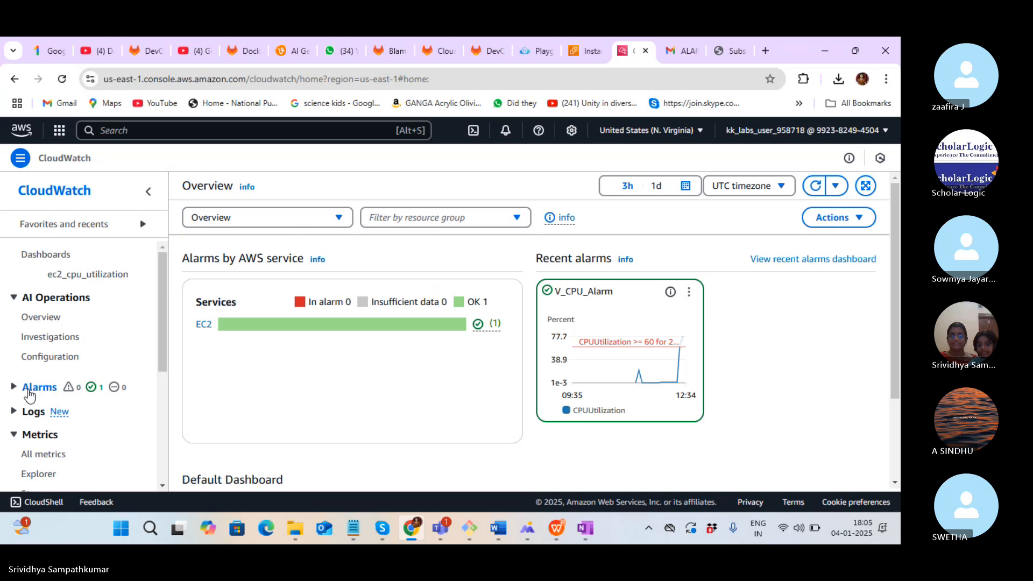
left_click(16, 388)
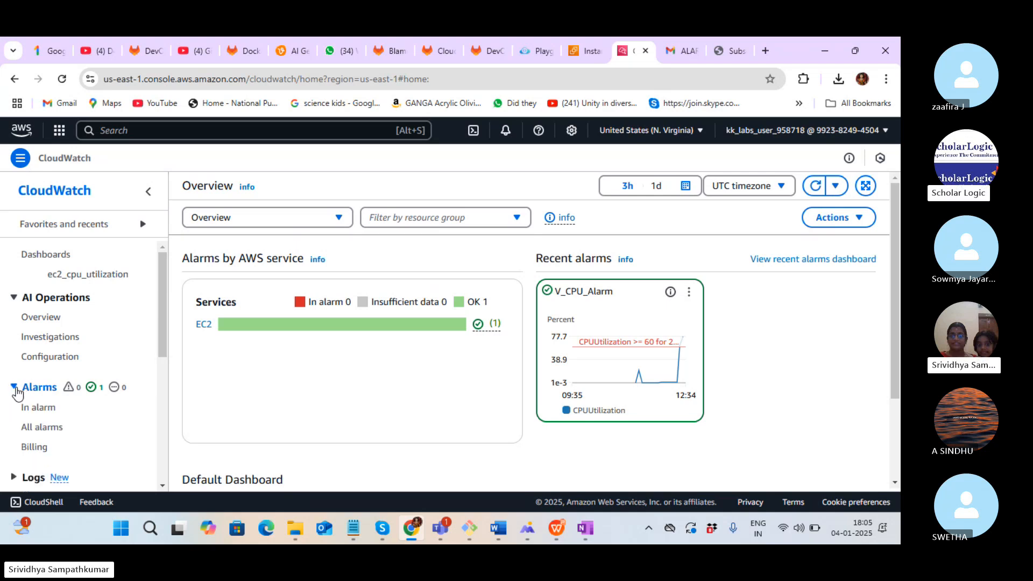
left_click(45, 425)
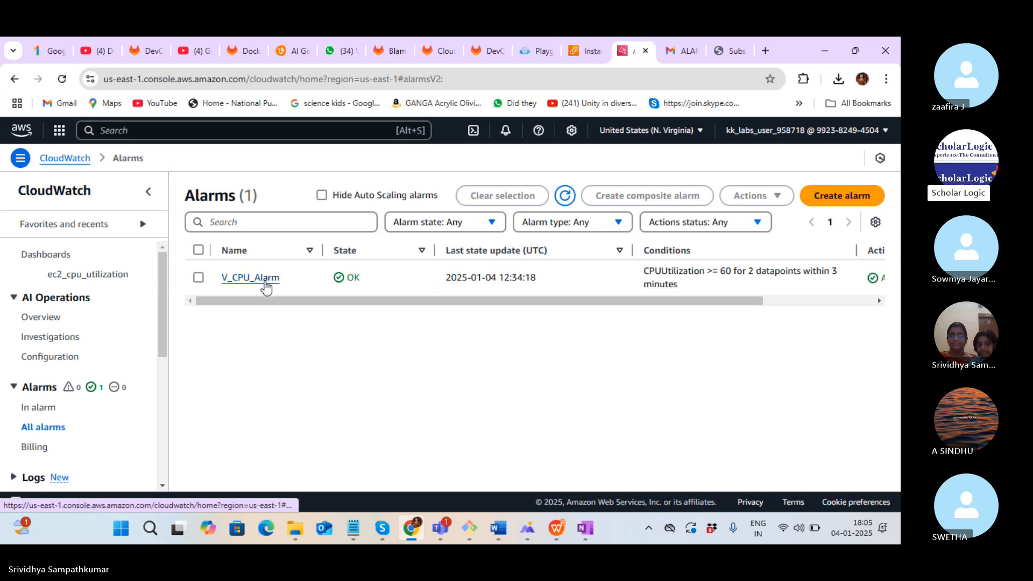
Open V_CPU_Alarm, return to the alarms list, select it, and choose Actions > Edit
left_click(265, 286)
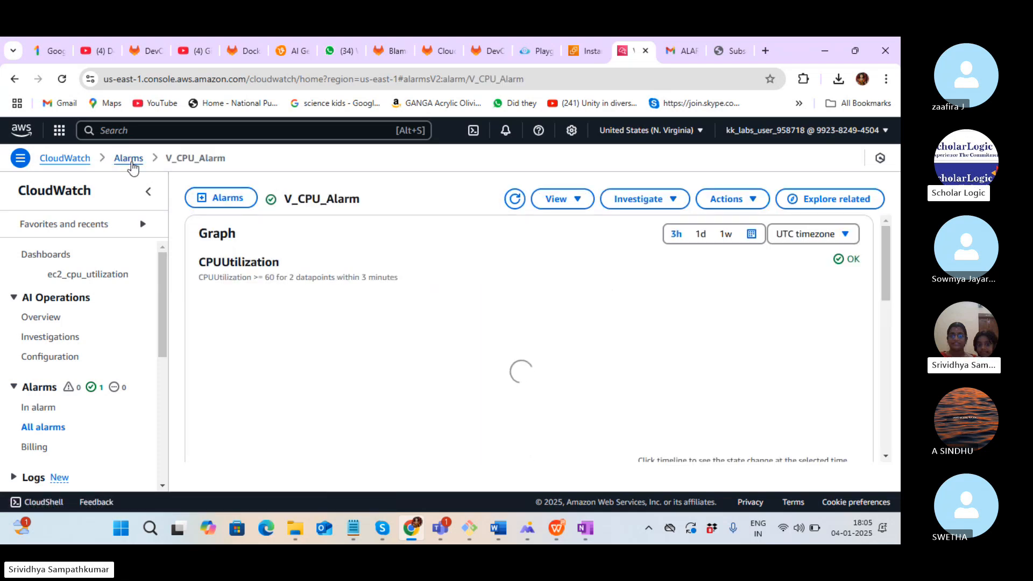
left_click(129, 159)
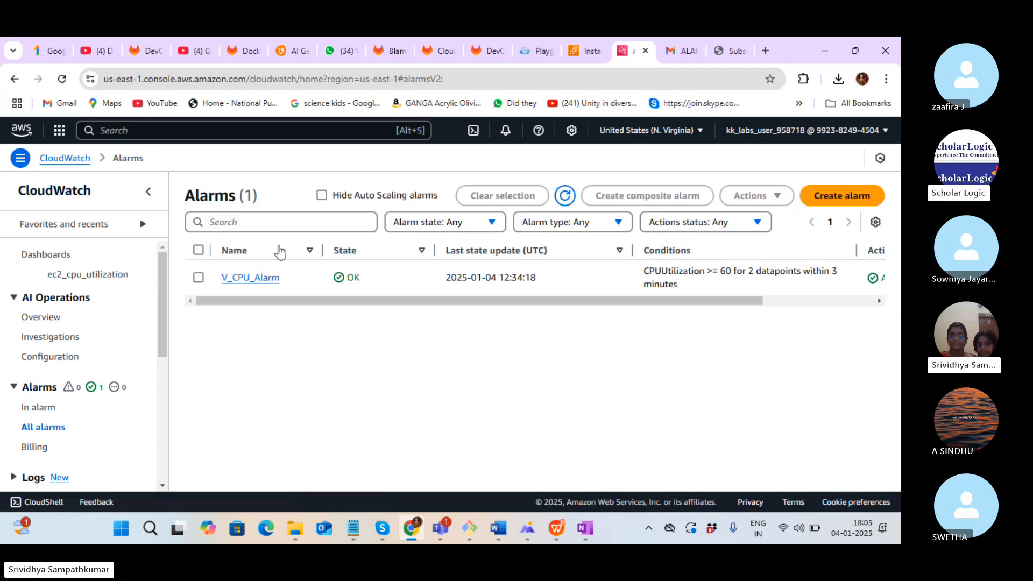
left_click(198, 278)
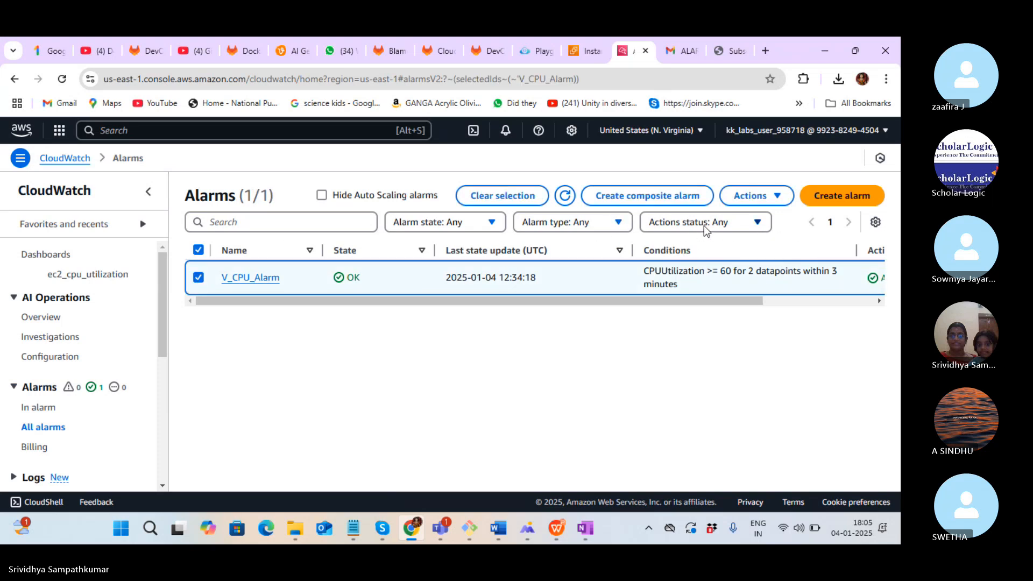
left_click(751, 198)
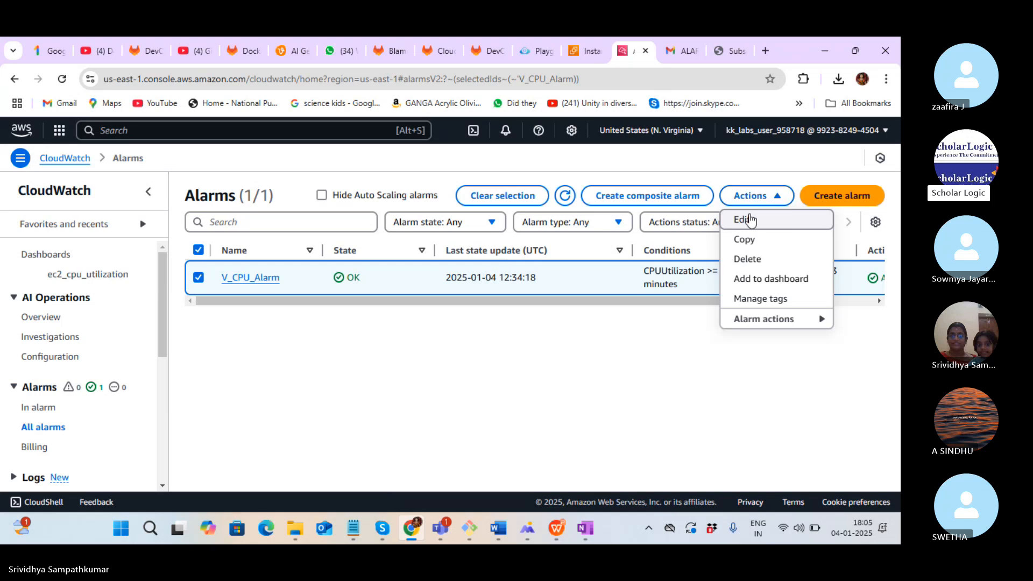
left_click(749, 220)
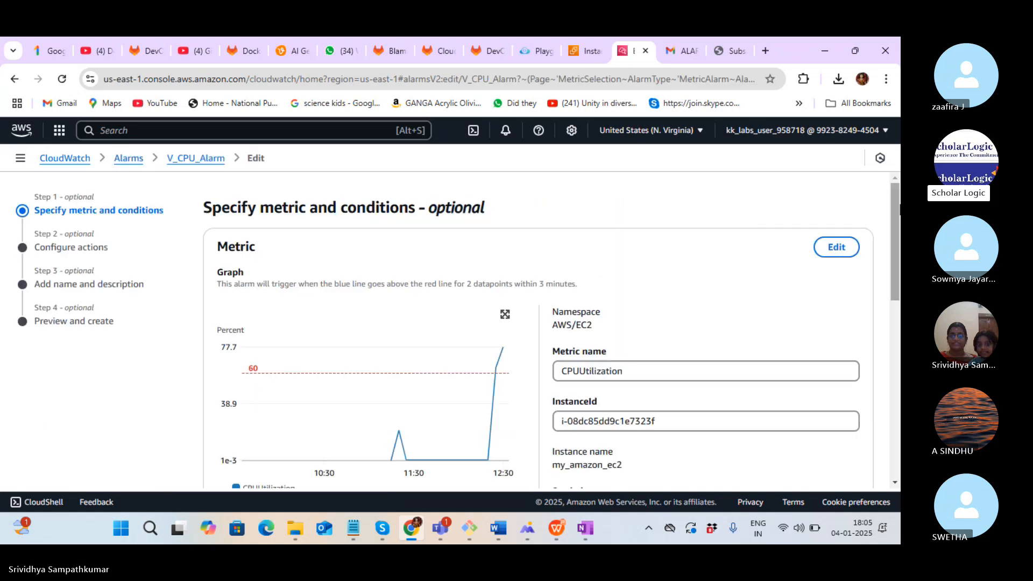
scroll(896, 225, "down", 3)
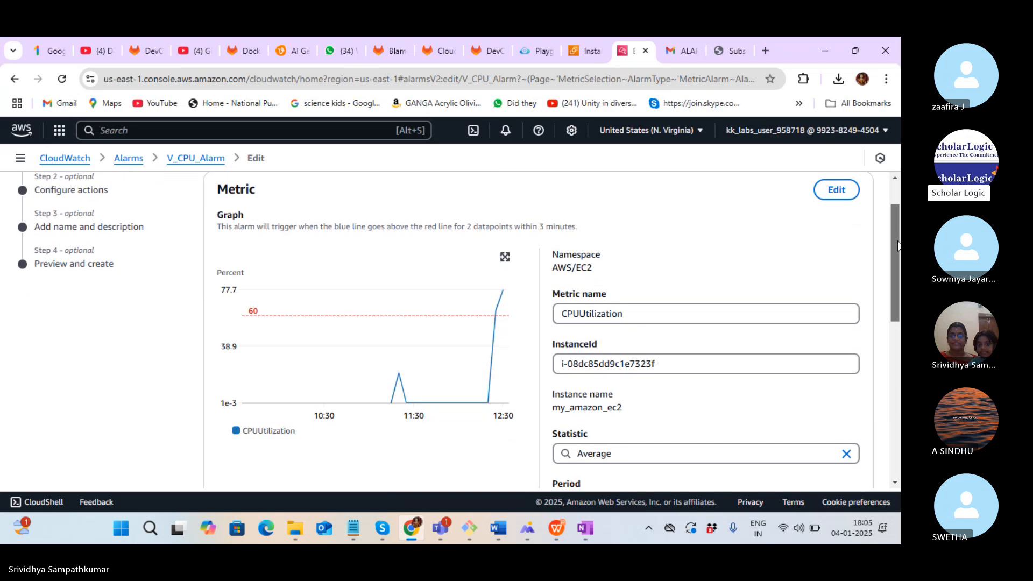
scroll(895, 229, "up", 2)
left_click_drag(895, 223, 899, 409)
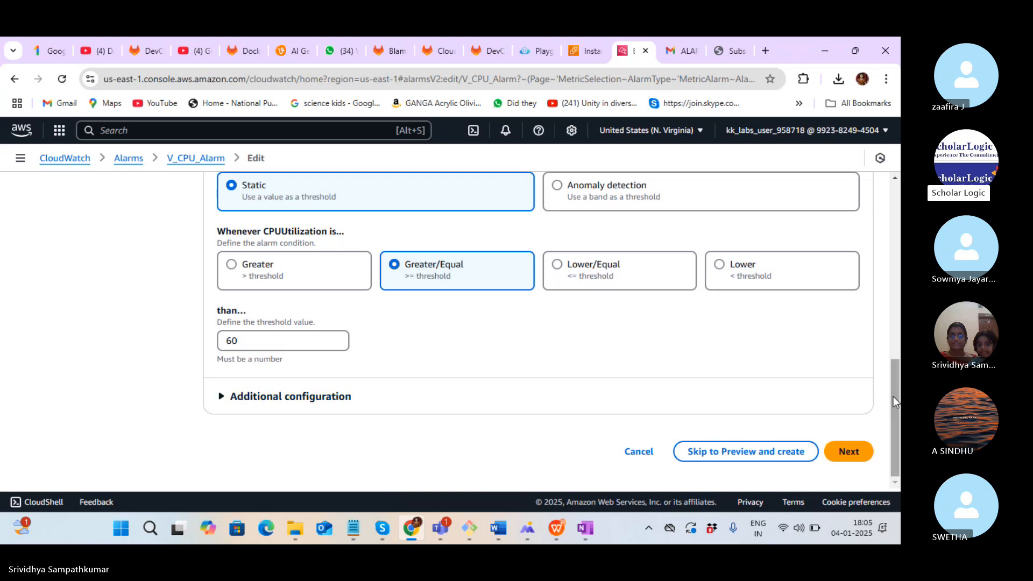
left_click_drag(893, 396, 886, 198)
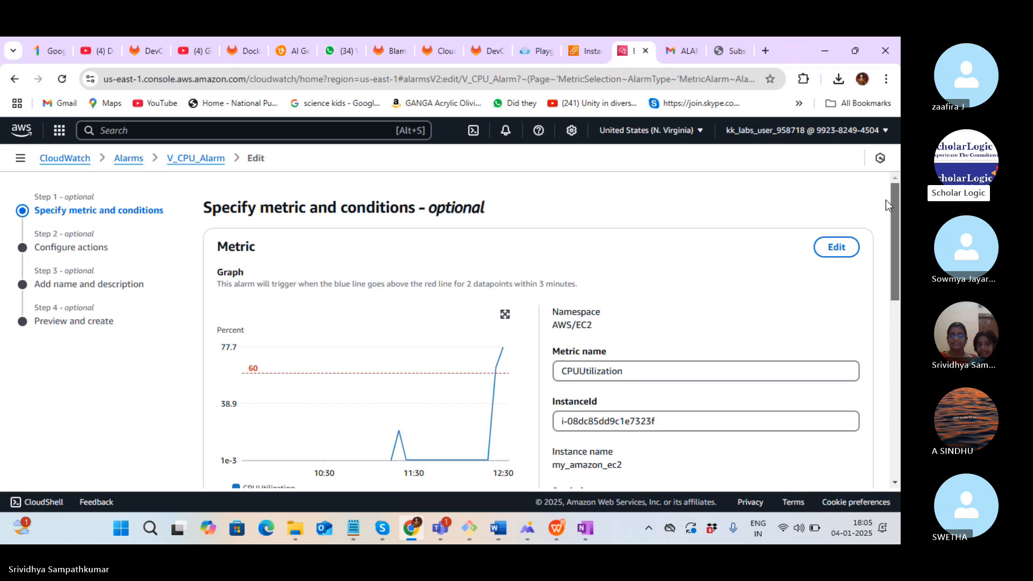
left_click_drag(886, 210, 899, 375)
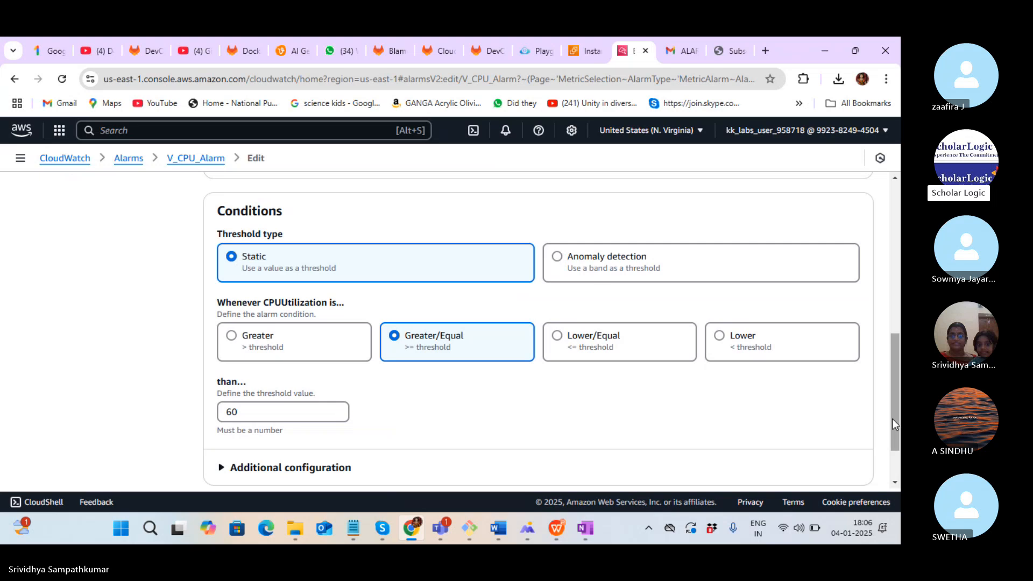
scroll(892, 419, "down", 2)
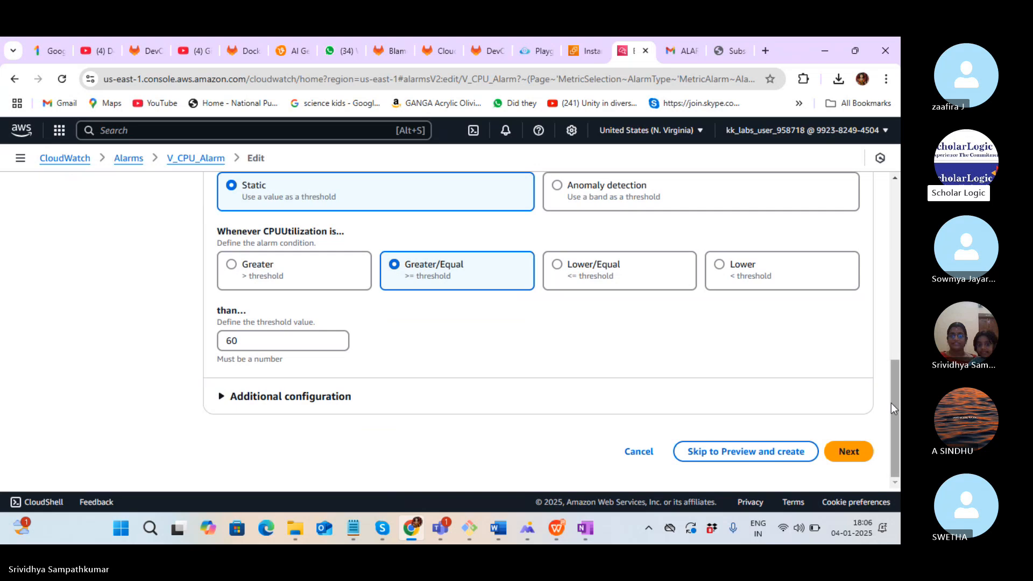
left_click_drag(896, 396, 898, 229)
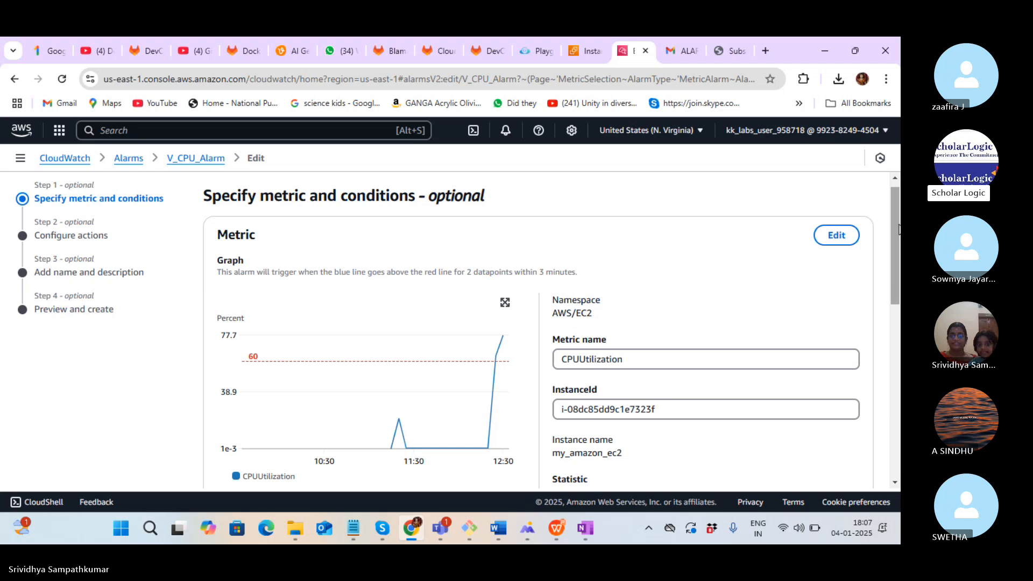
Stop sharing the screen in the DevOps-Class-01 Skype call and confirm
key("alt+Tab")
left_click(666, 220)
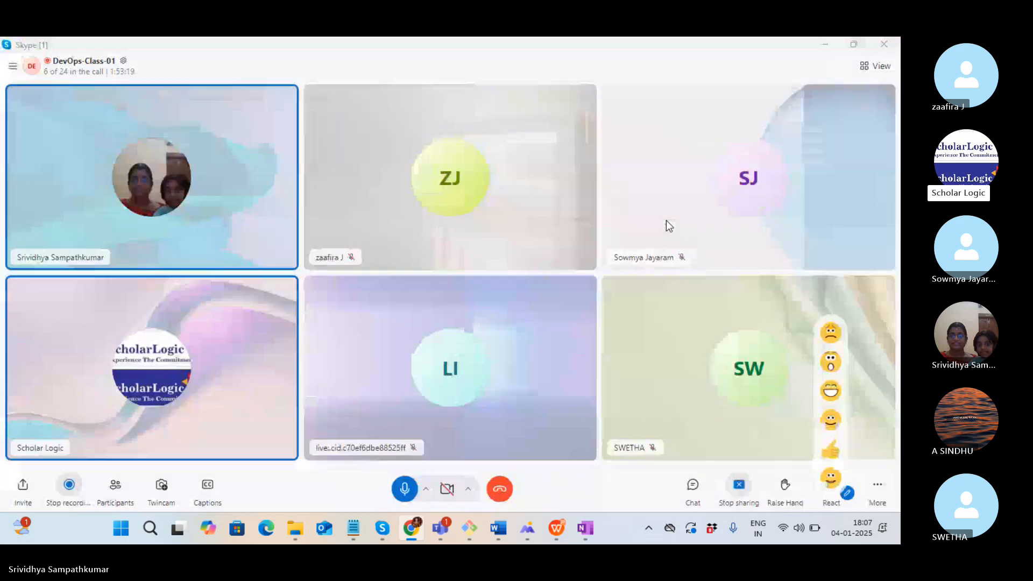
left_click(739, 485)
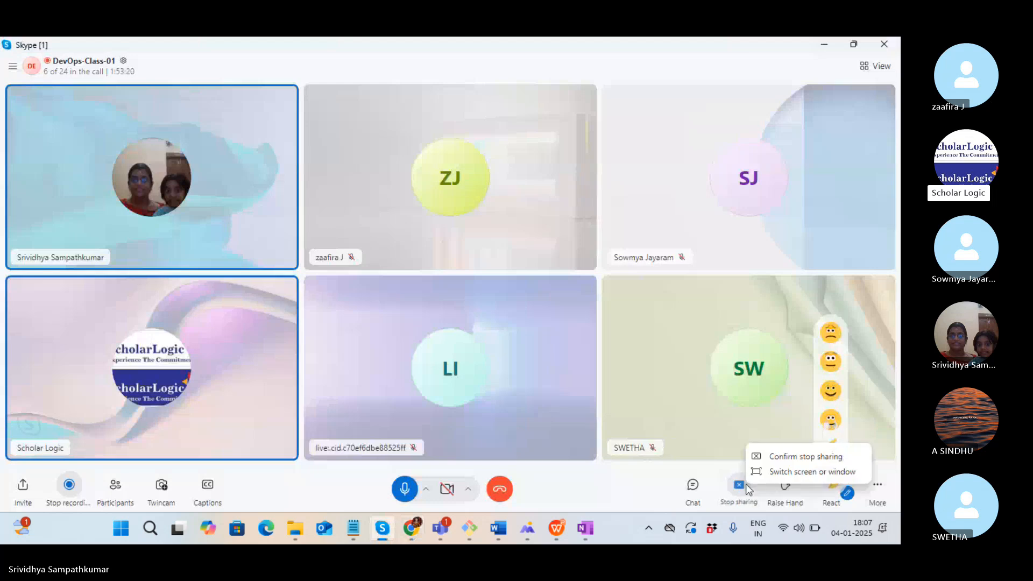
left_click(785, 456)
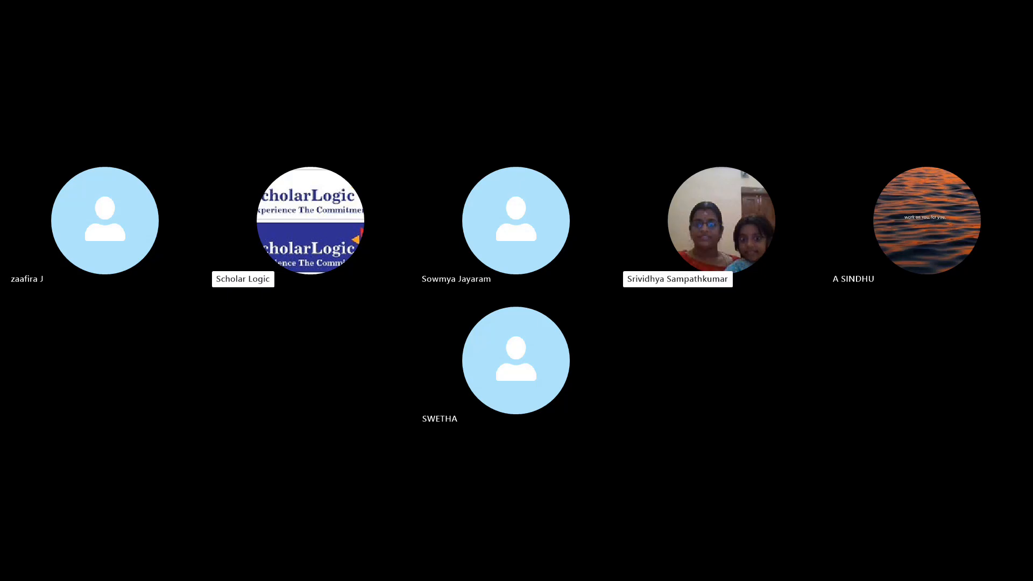